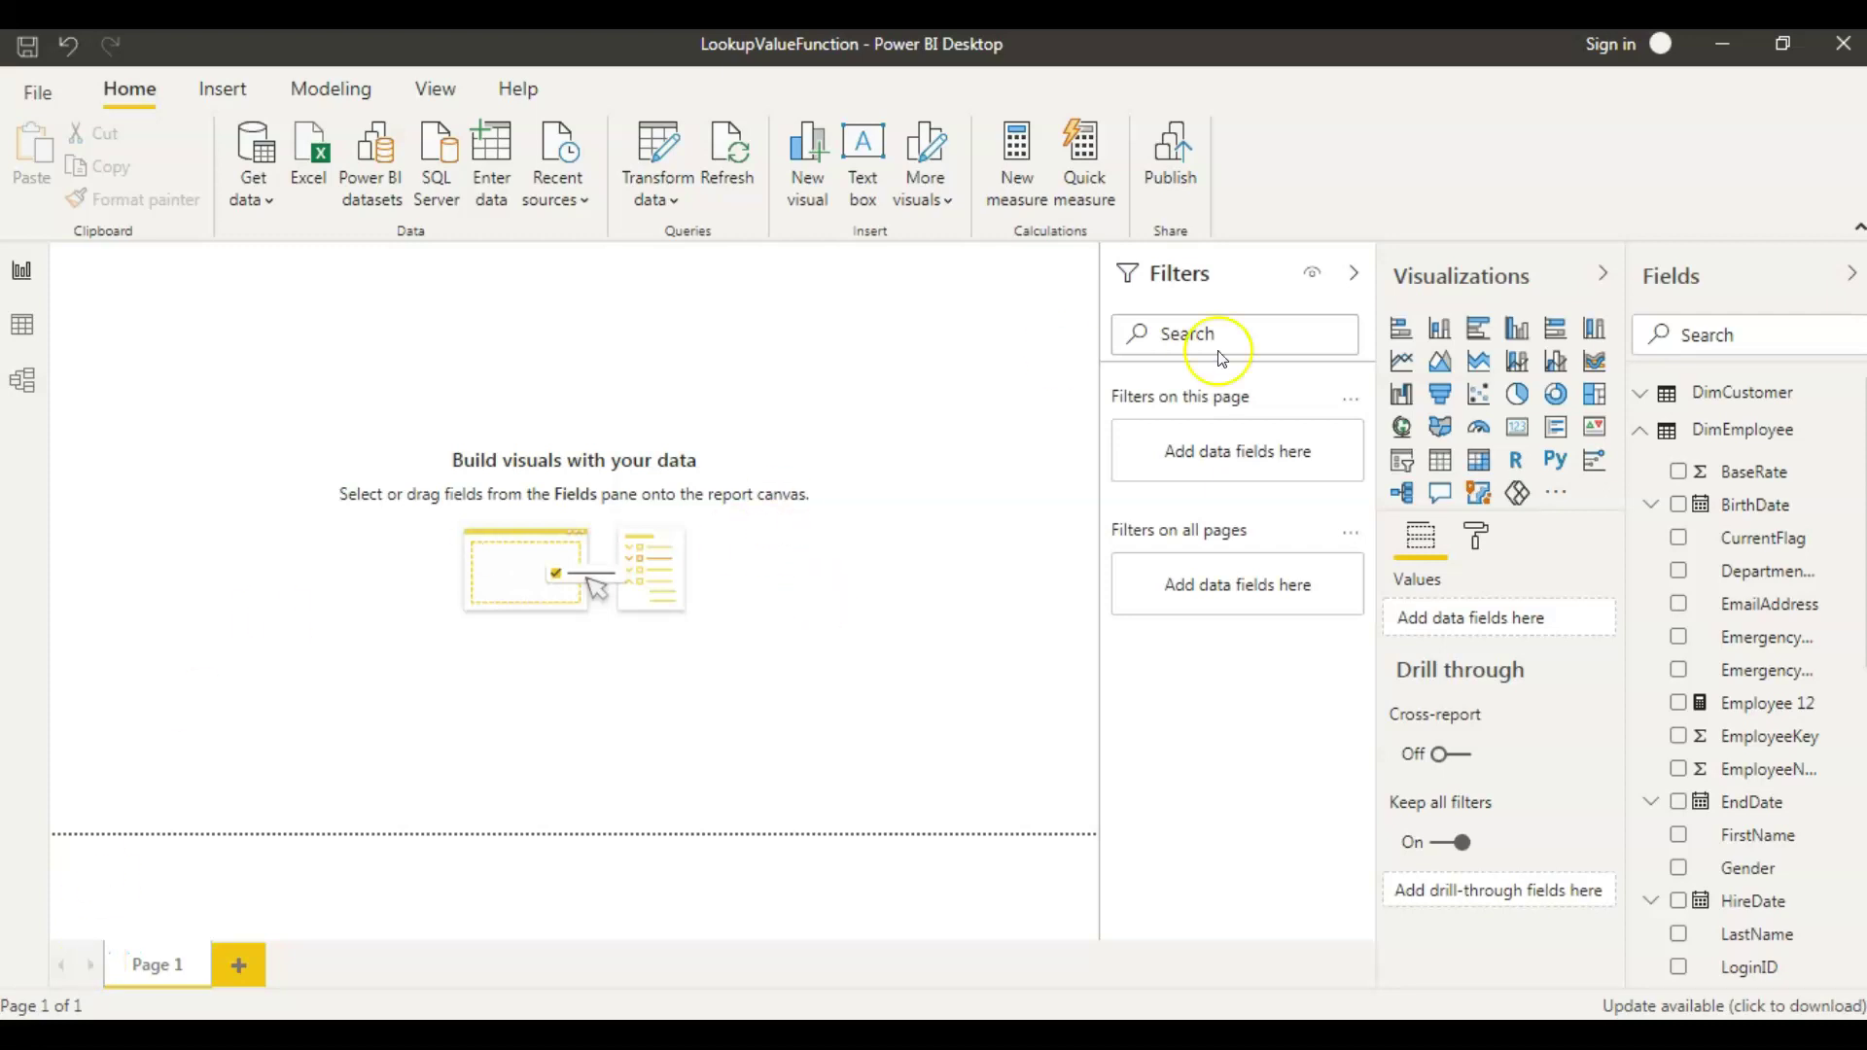
# Examine the EmployeeKey and FirstName columns in the DimEmployee table data, and return to the report page.
pyautogui.click(1643, 434)
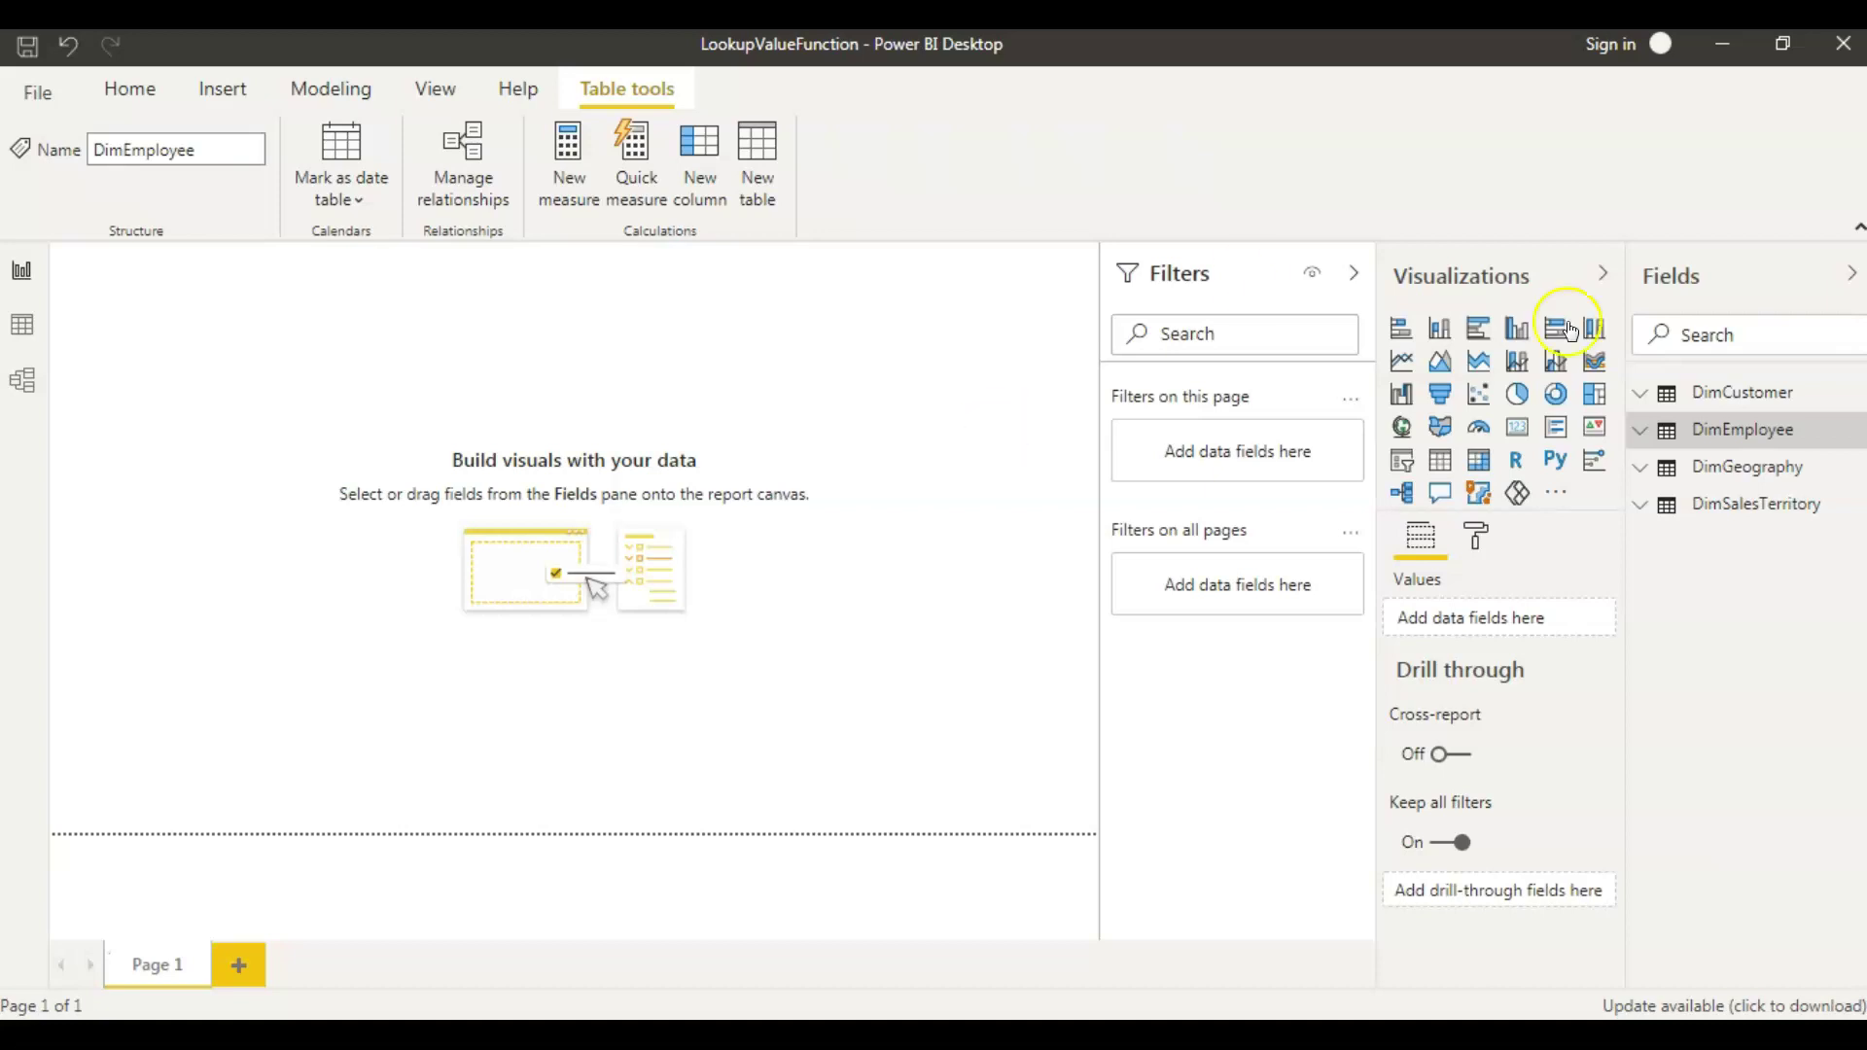
pyautogui.click(1745, 440)
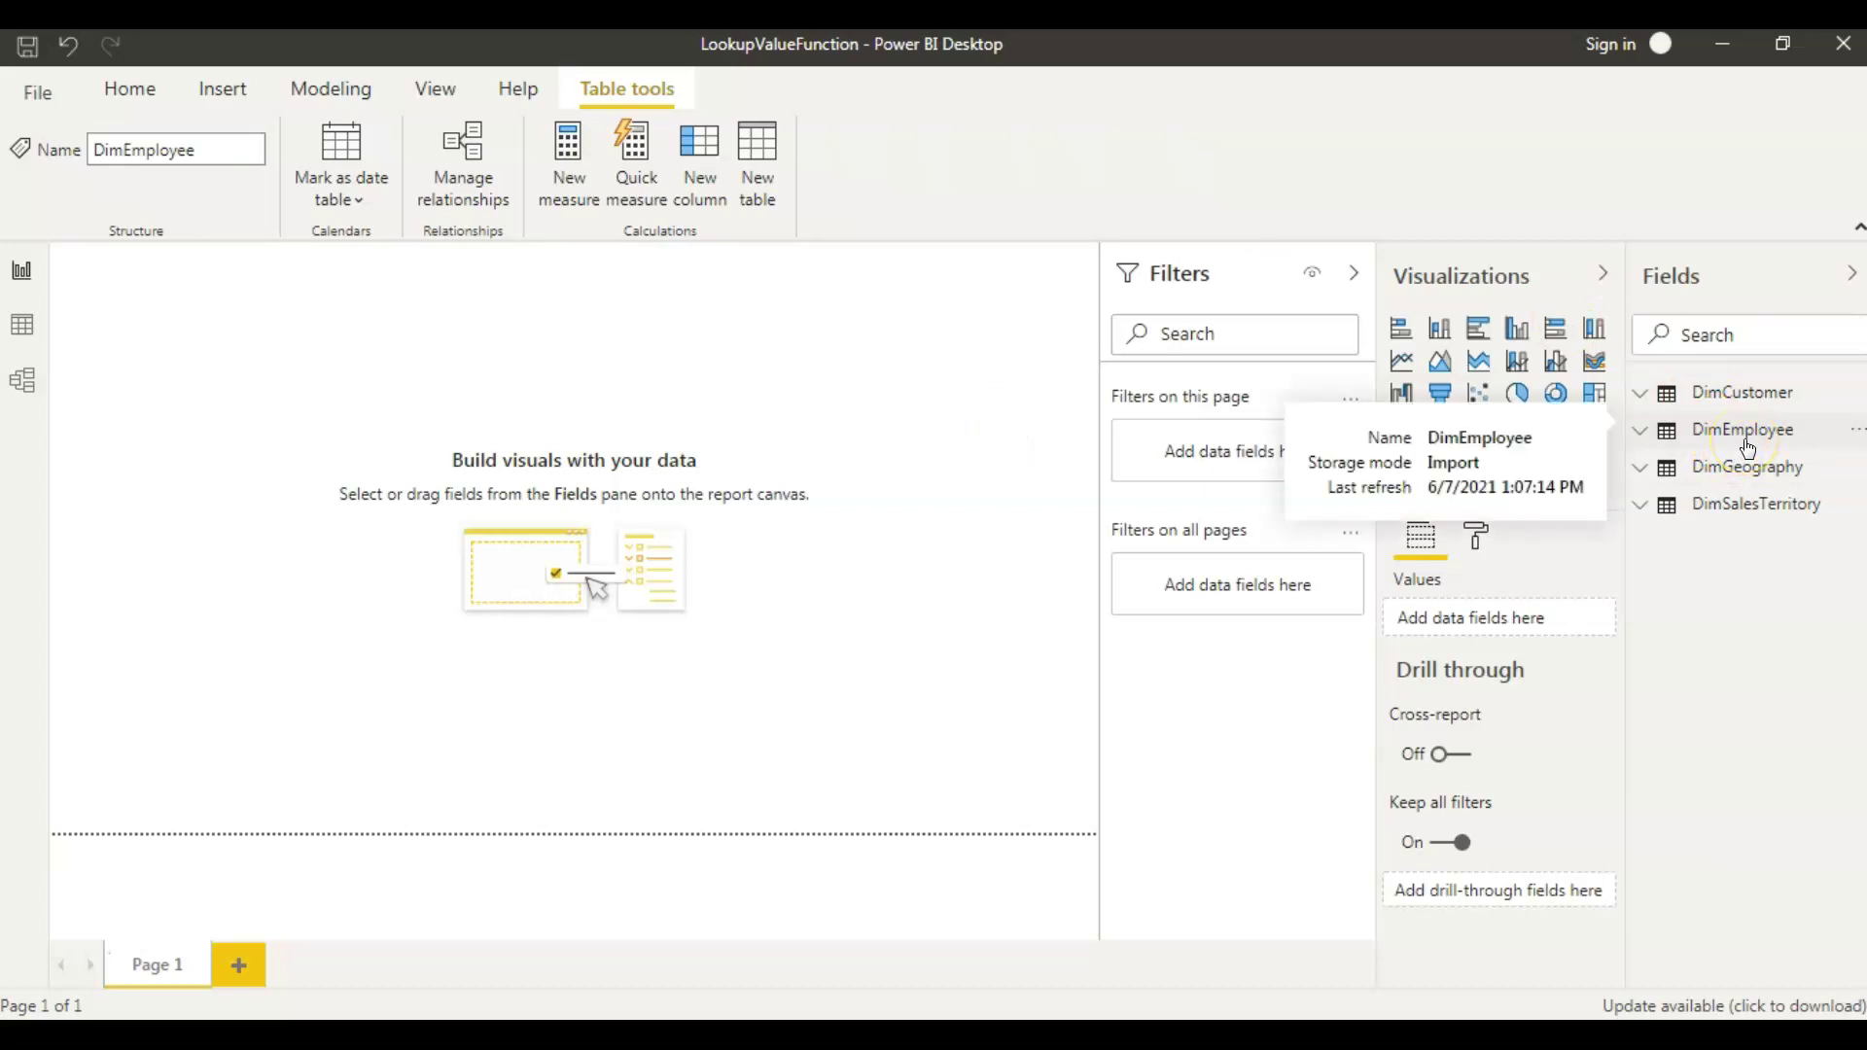
pyautogui.click(22, 330)
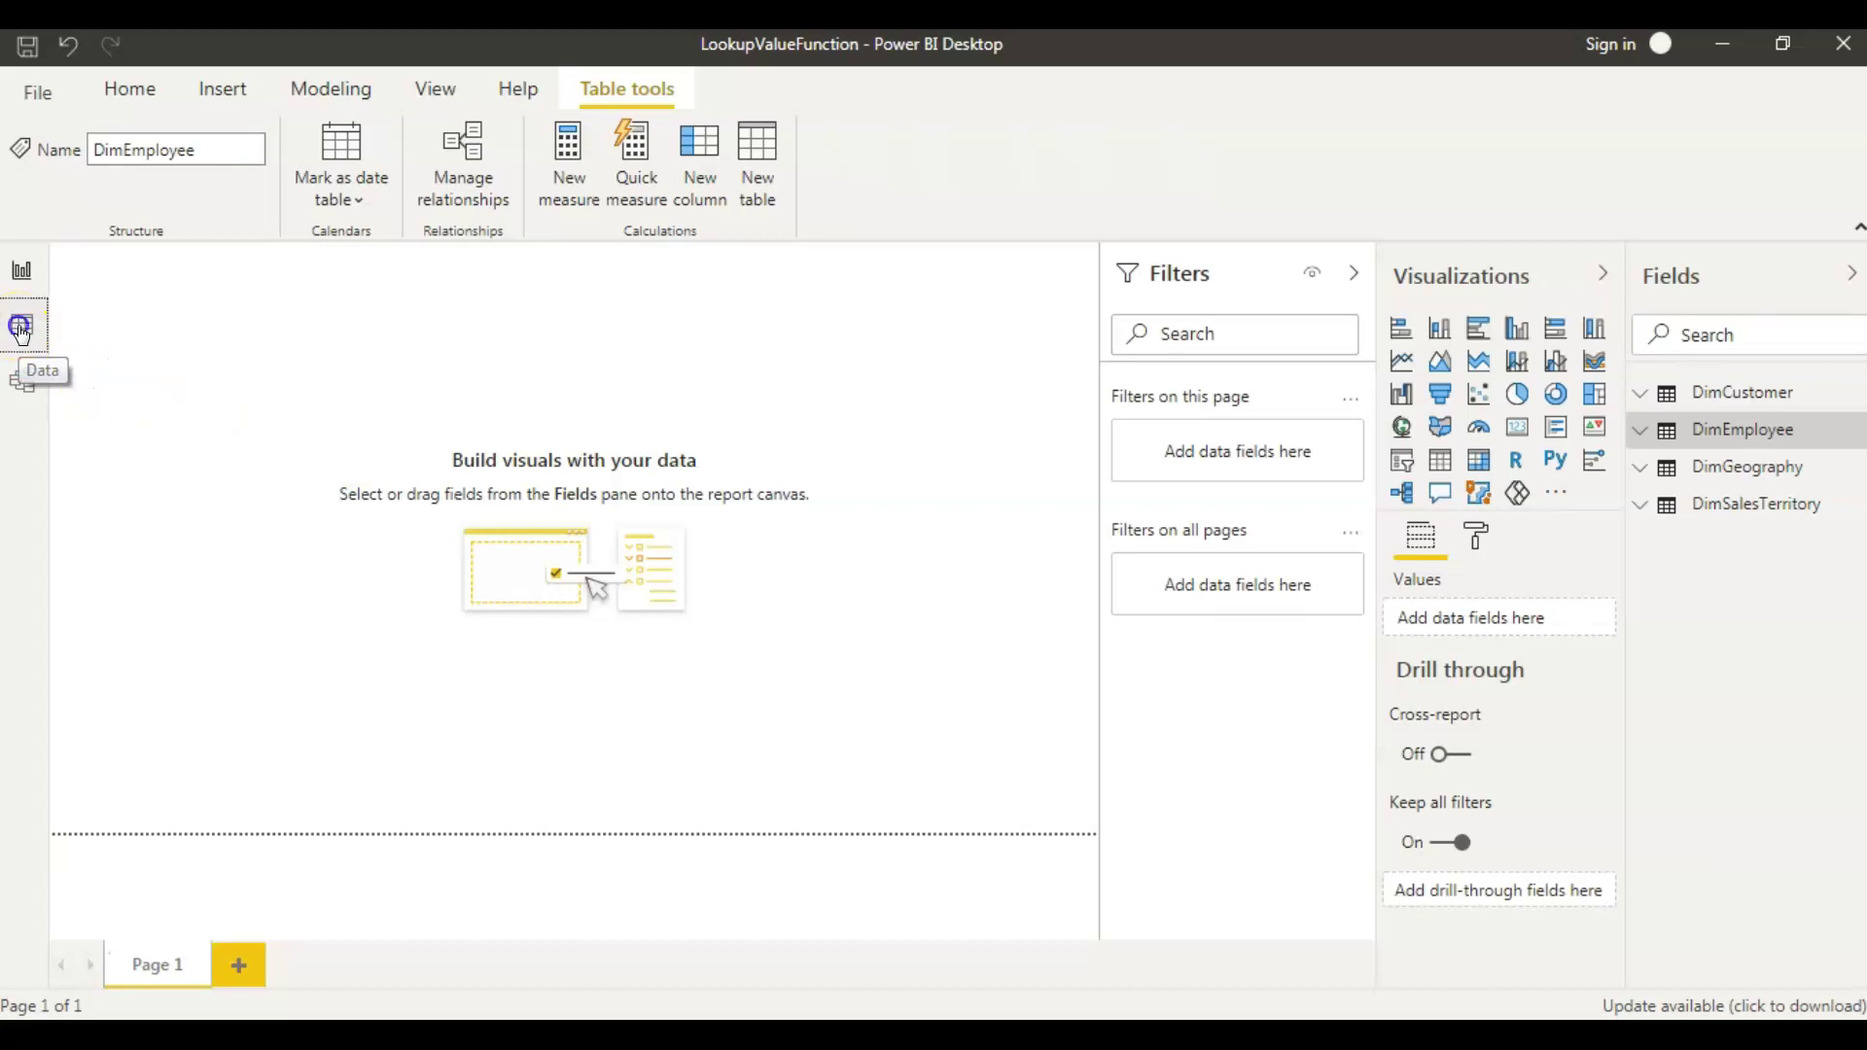
pyautogui.click(119, 301)
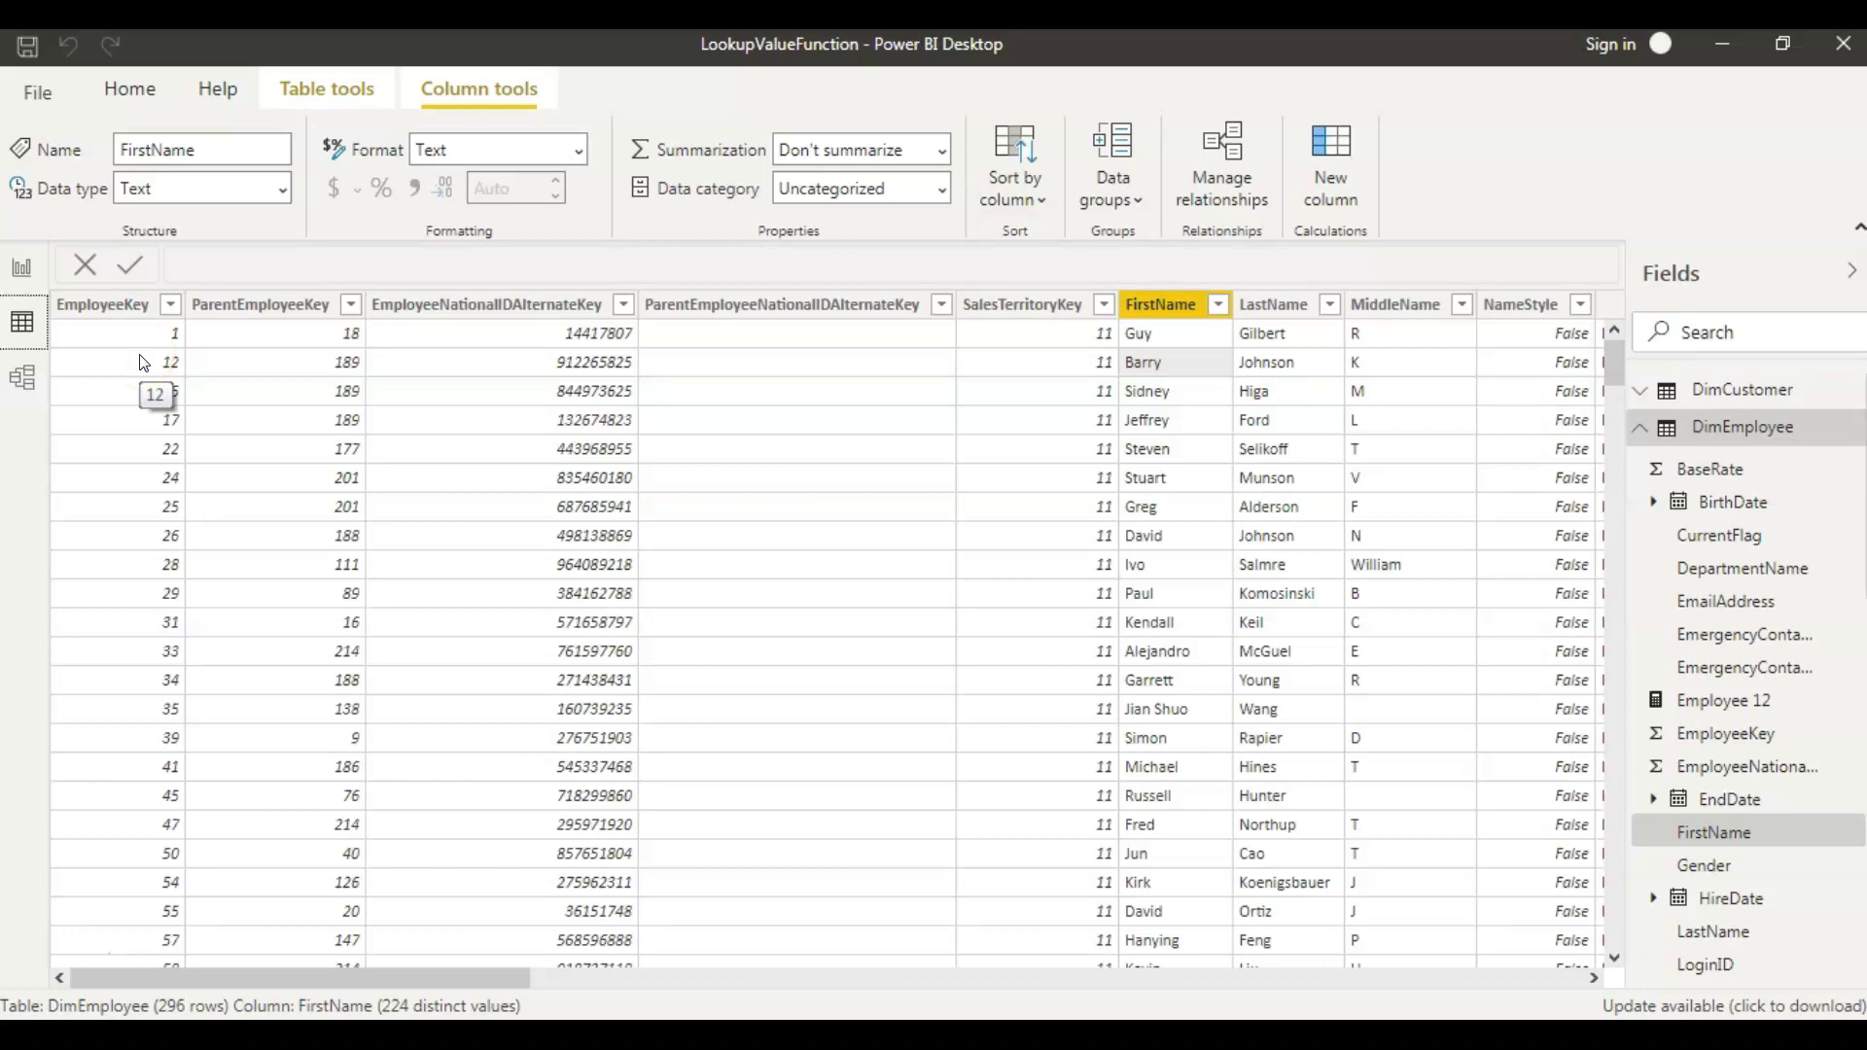
pyautogui.click(21, 273)
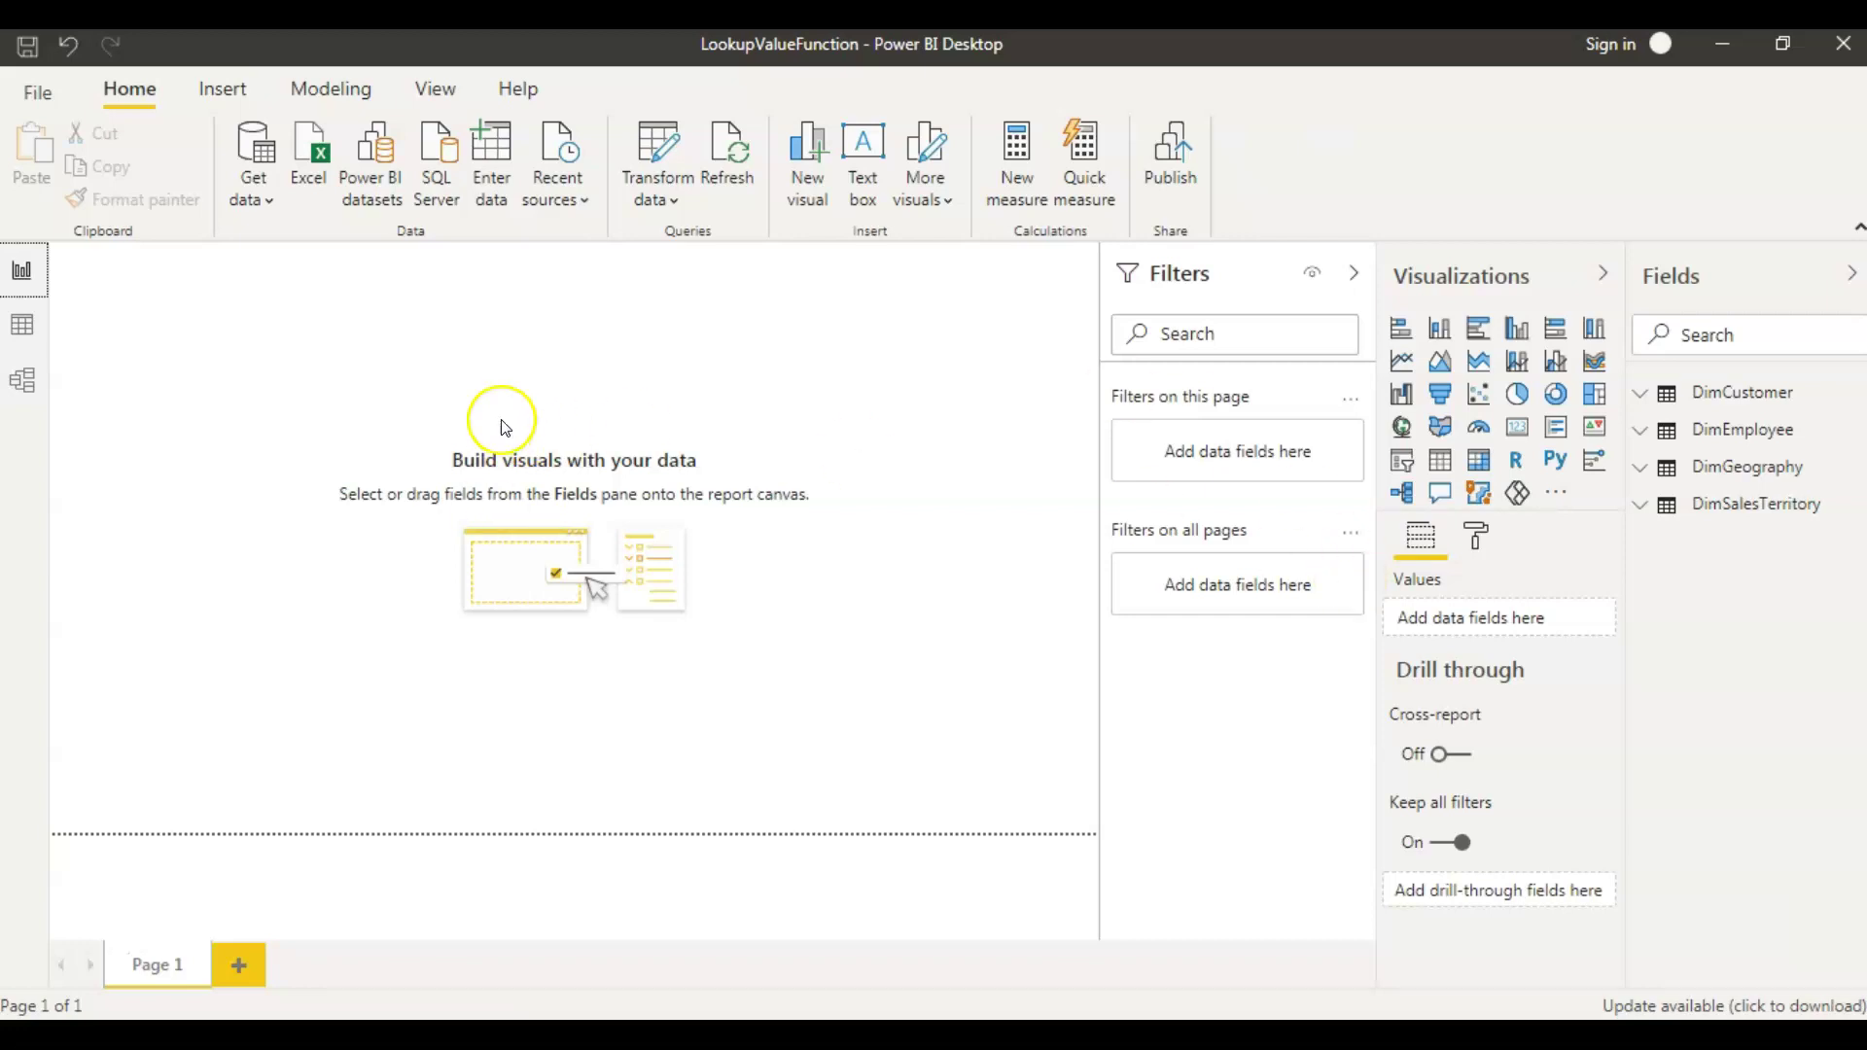
# Create a new measure in the DimEmployee table named EmployeeFirstname and begin its formula with the LOOKUPVALUE function.
pyautogui.click(1742, 429)
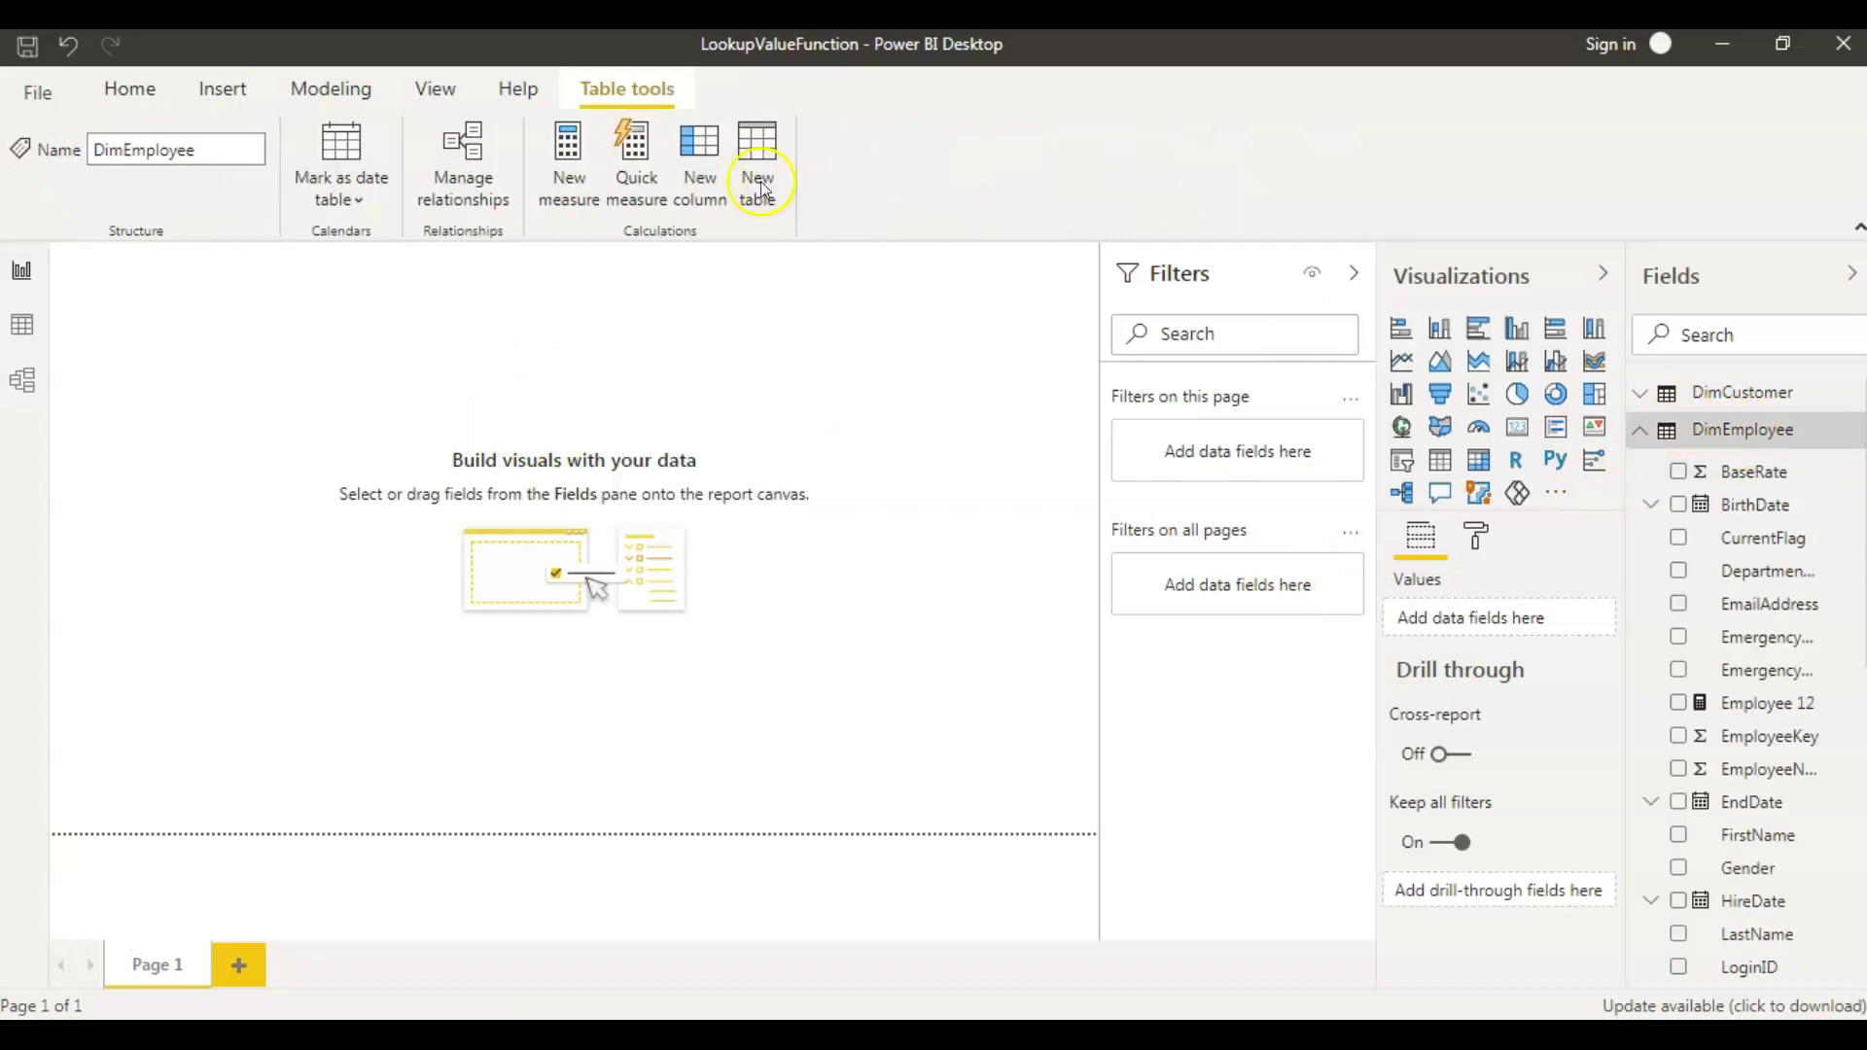
pyautogui.click(564, 151)
pyautogui.write('Employee')
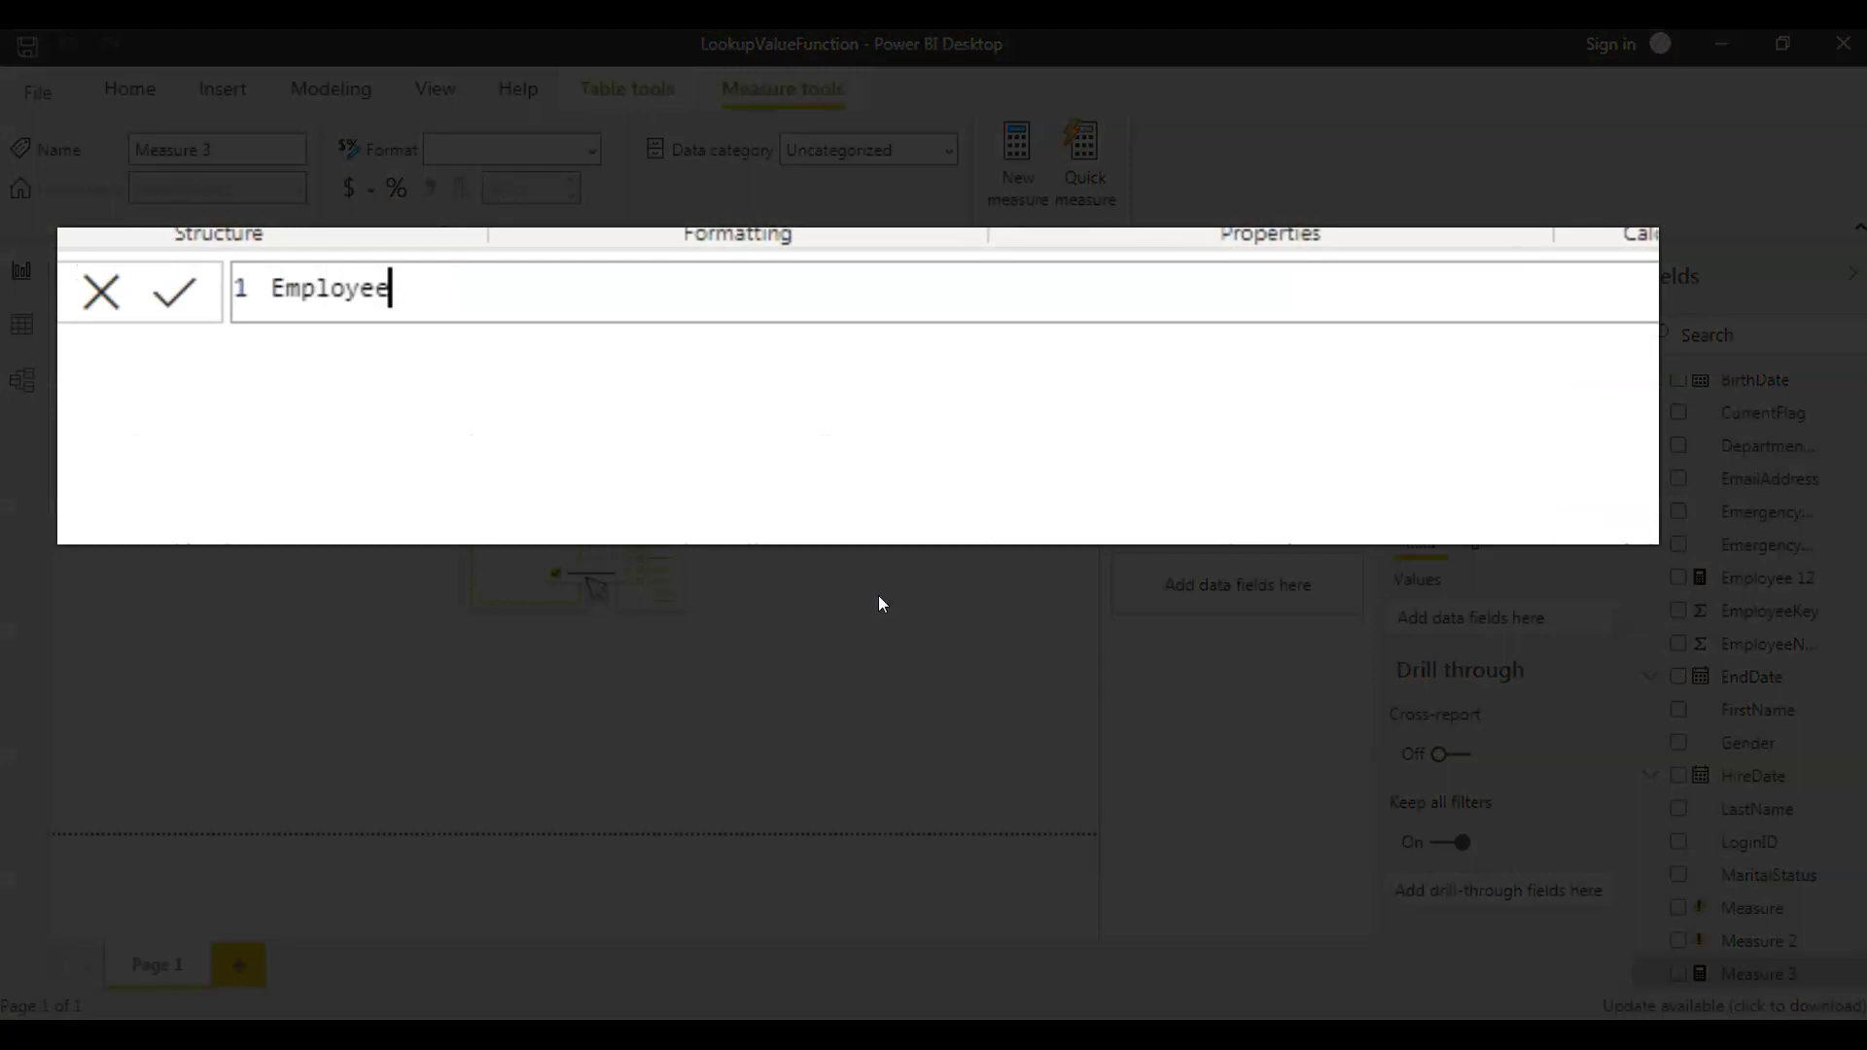
pyautogui.write('Firstname = ')
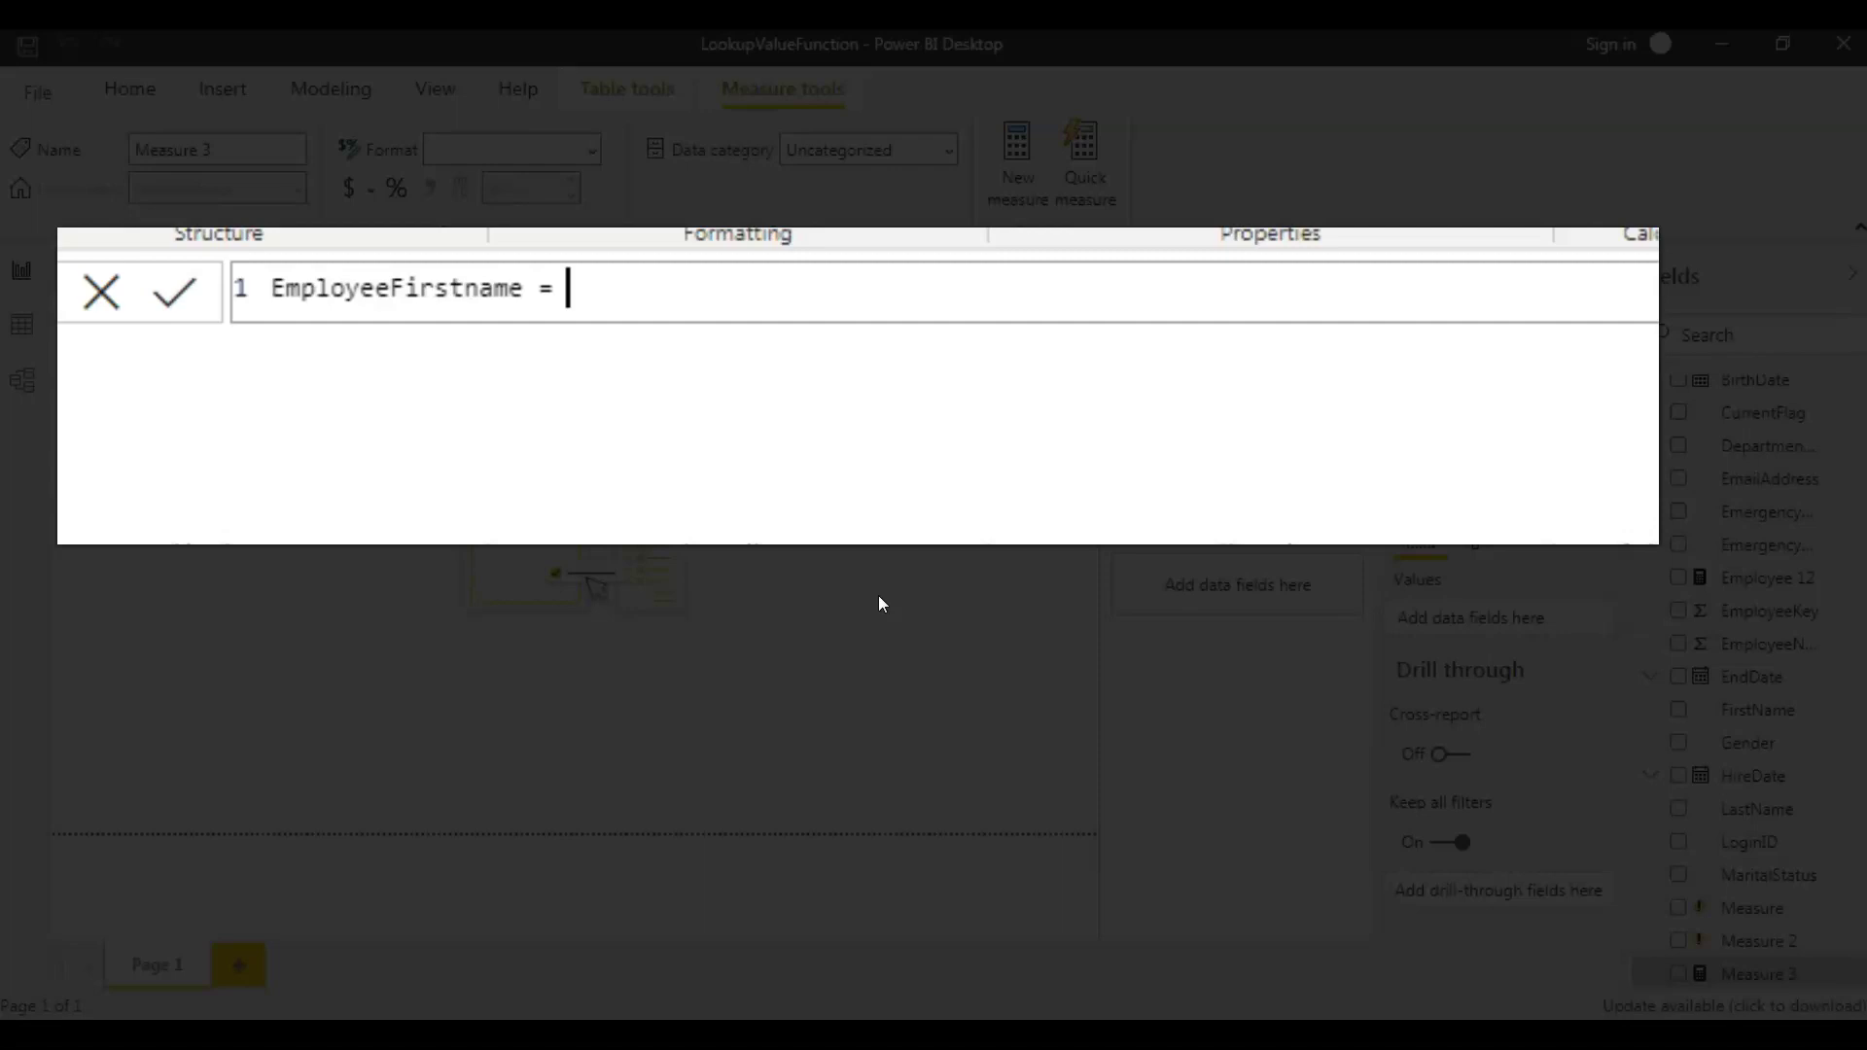
pyautogui.write('Look')
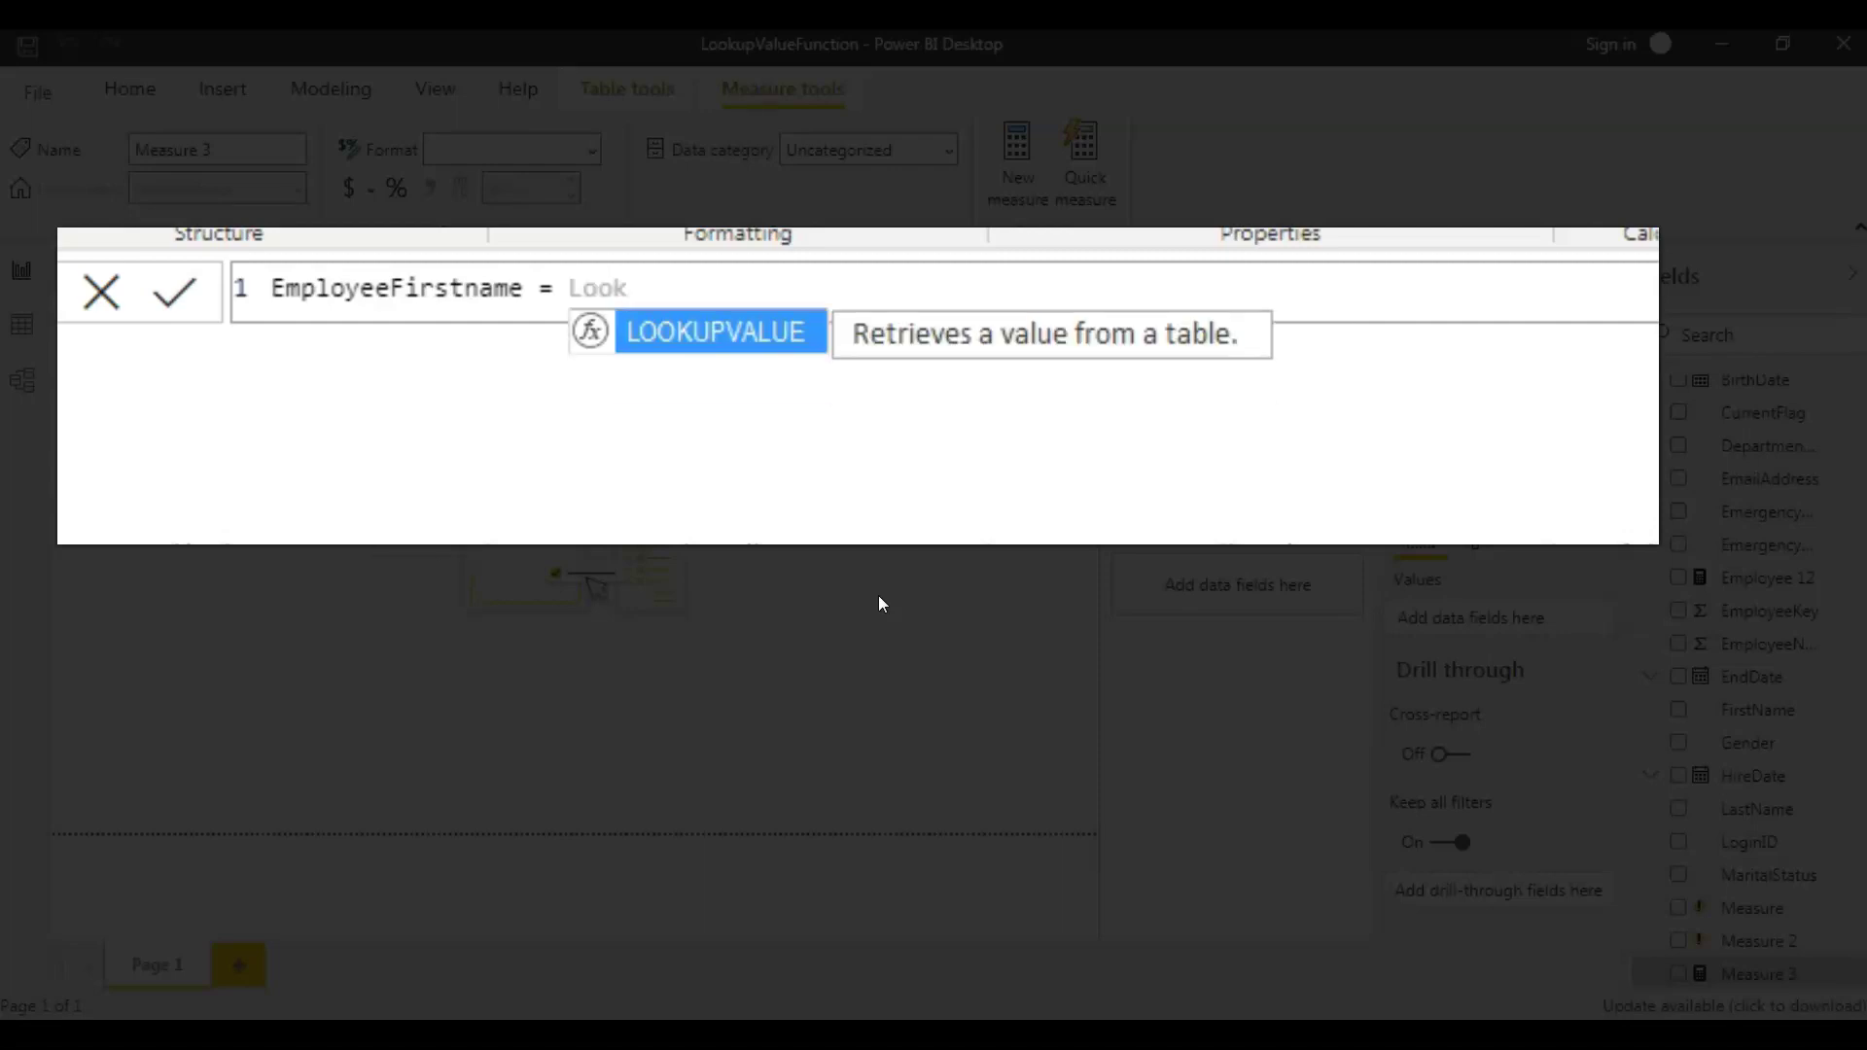
pyautogui.press('Tab')
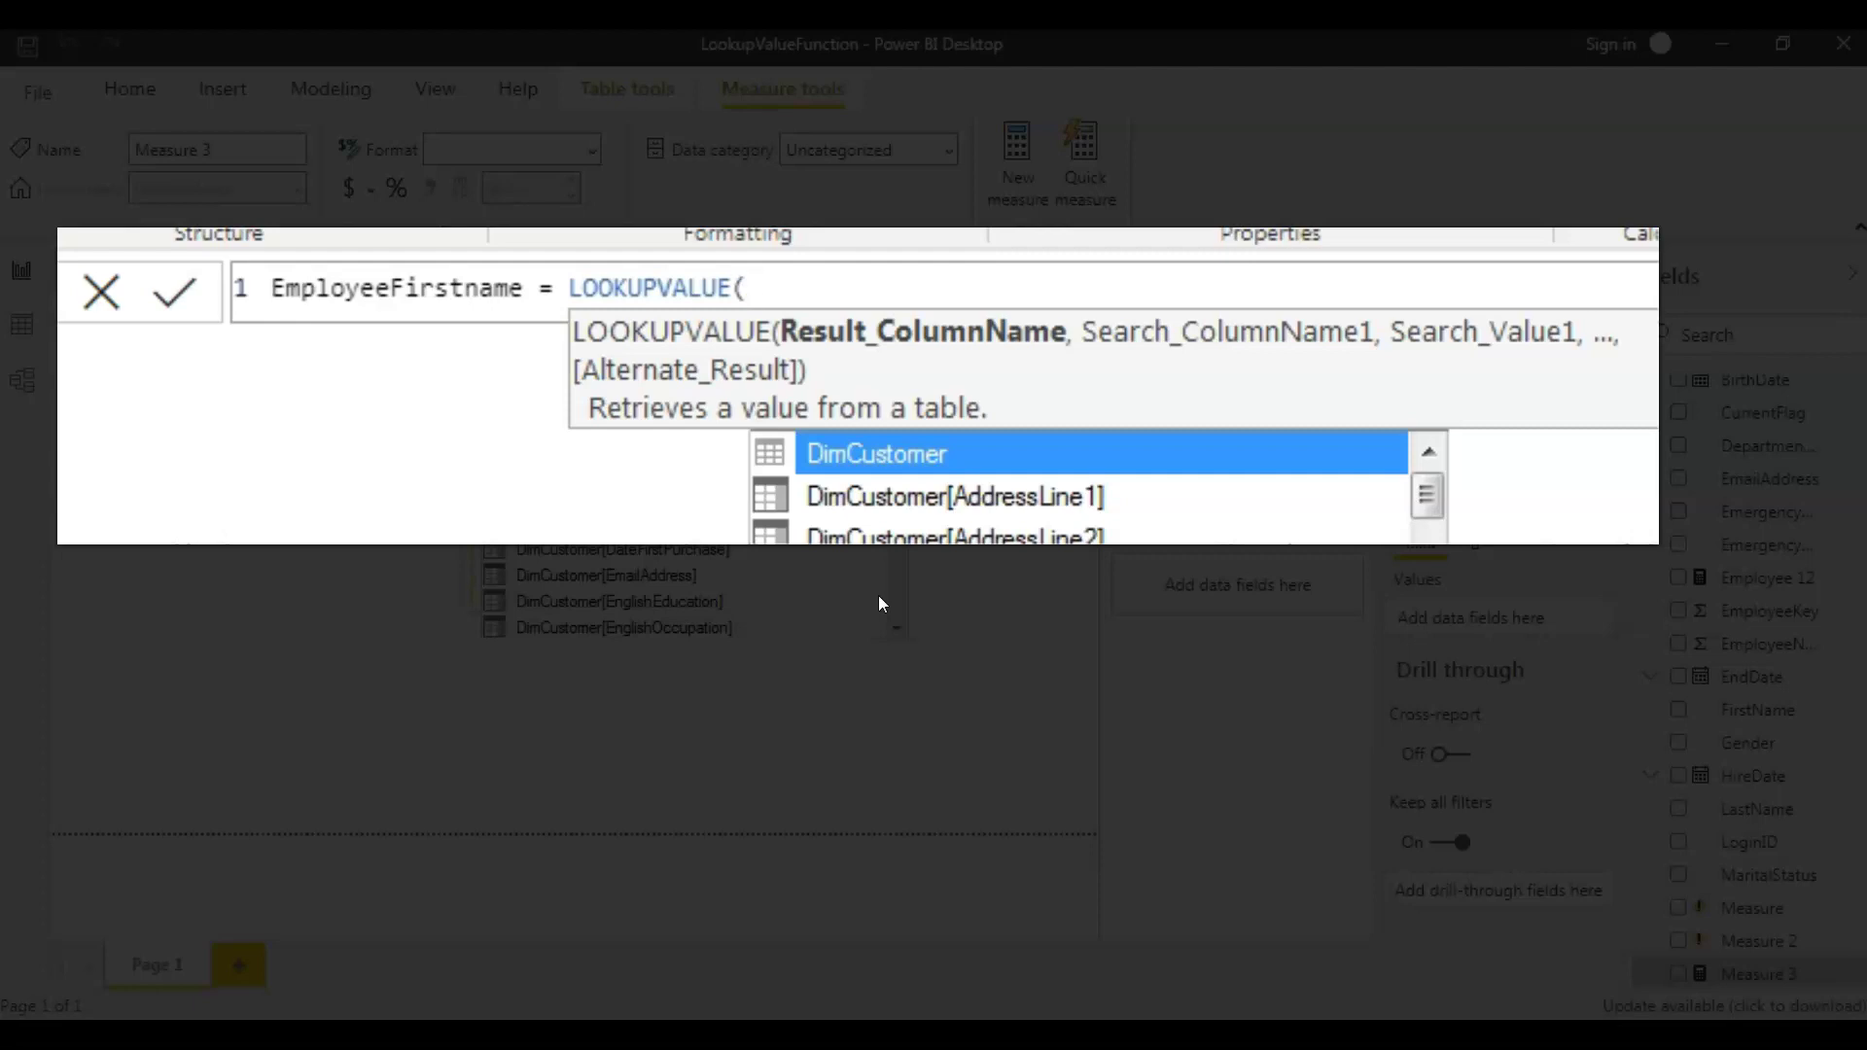
# Complete the LOOKUPVALUE formula with result column DimEmployee[FirstName], search column DimEmployee[EmployeeKey] and search value 1, and commit the measure.
pyautogui.write('DimEm')
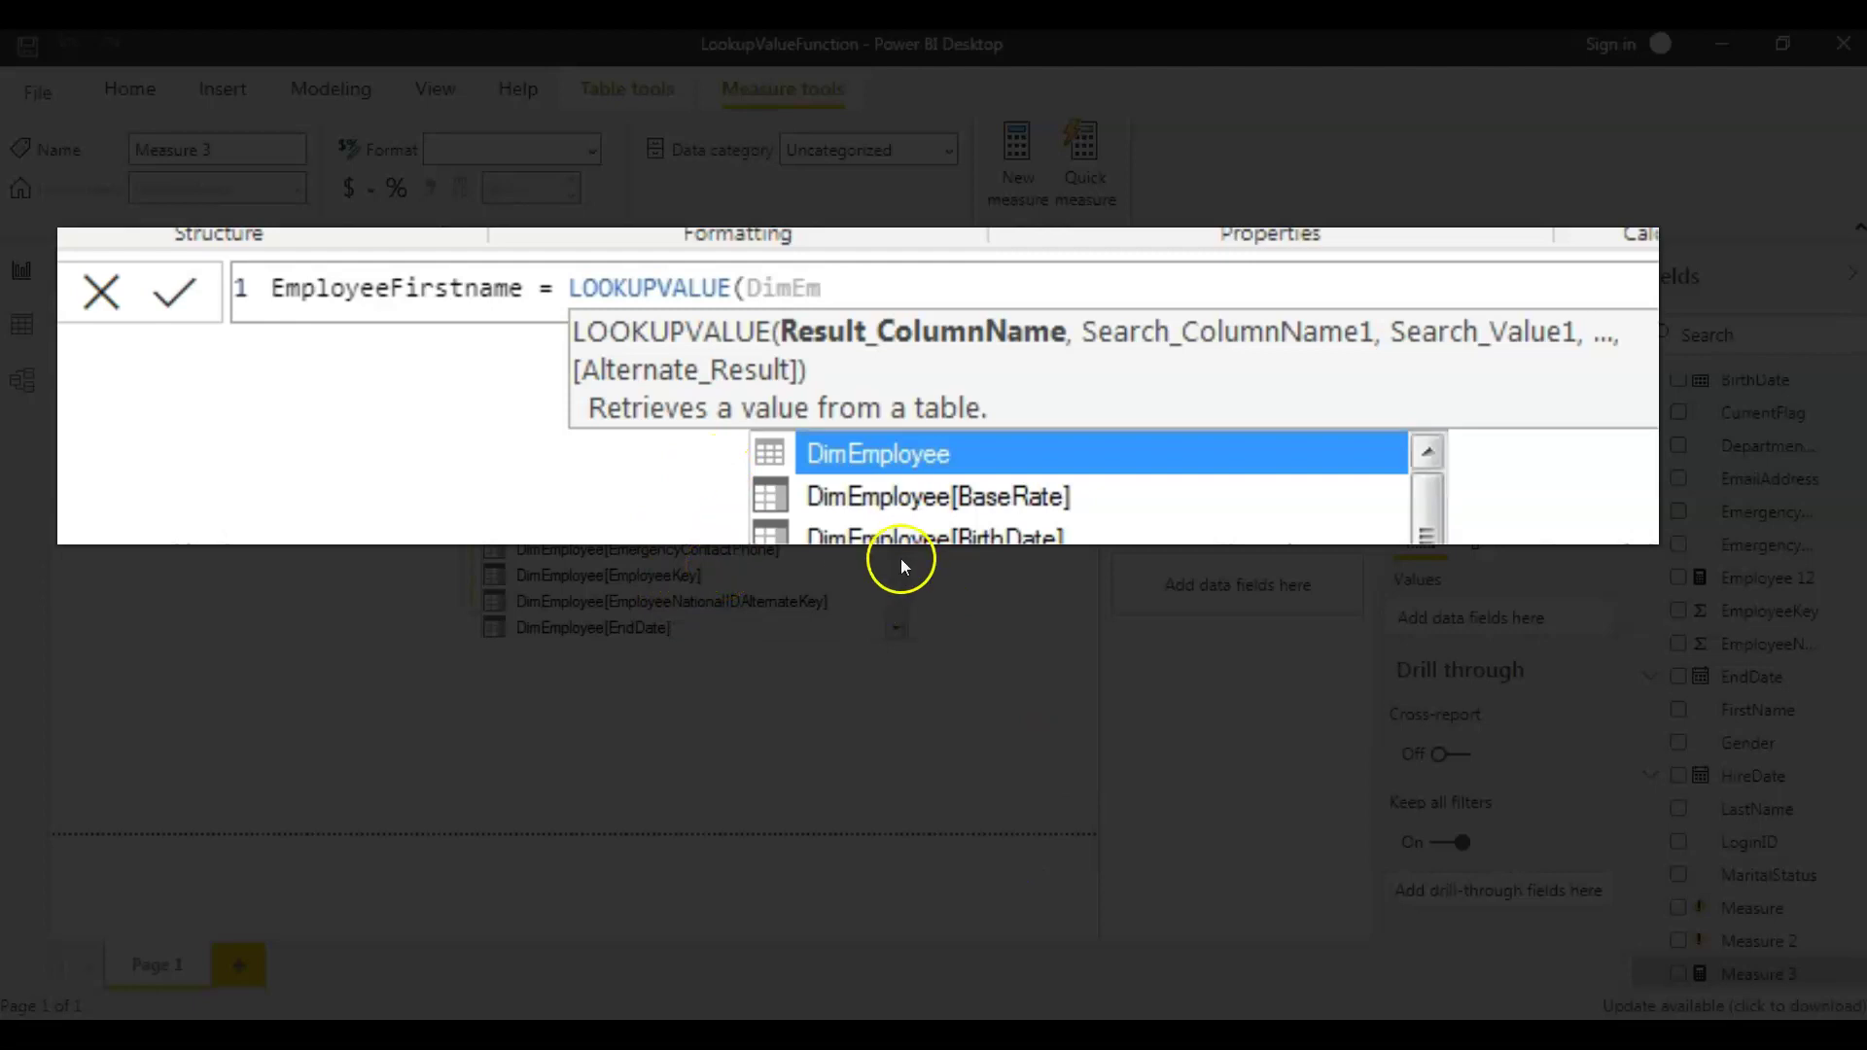
pyautogui.scroll(-2, 855, 449)
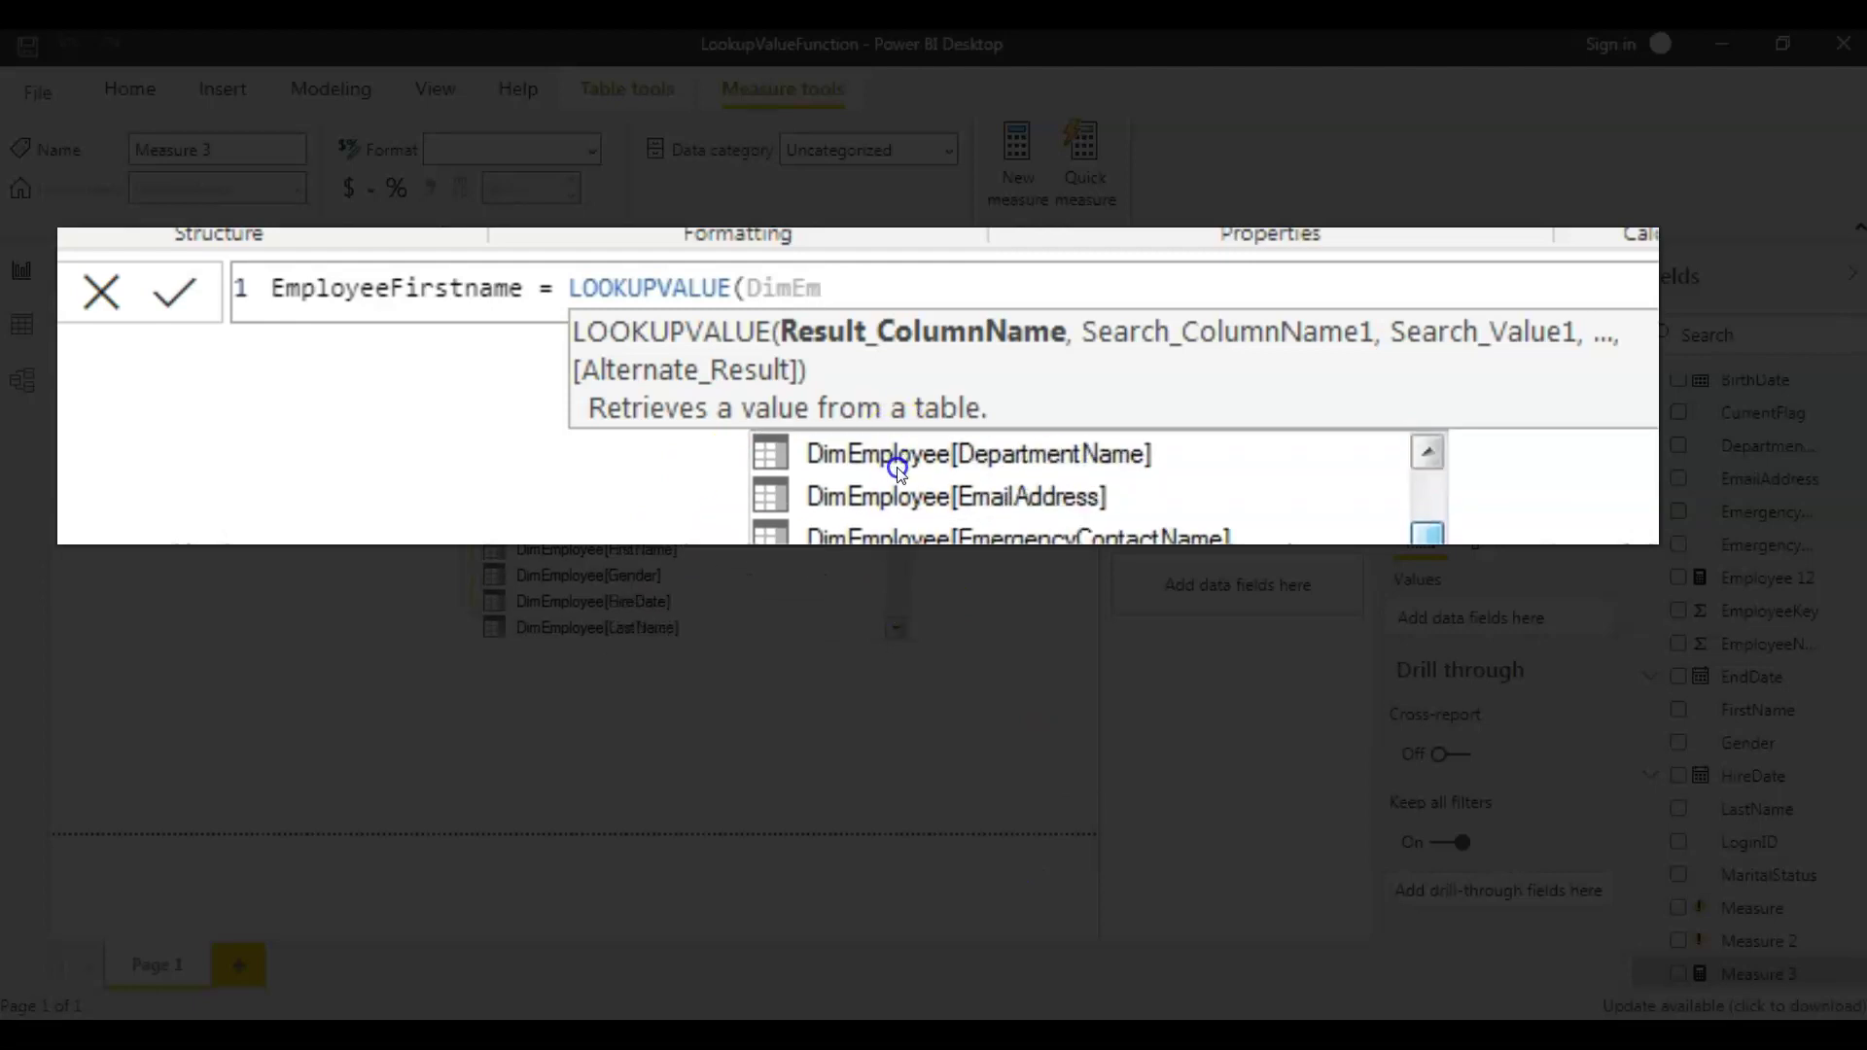
pyautogui.click(630, 548)
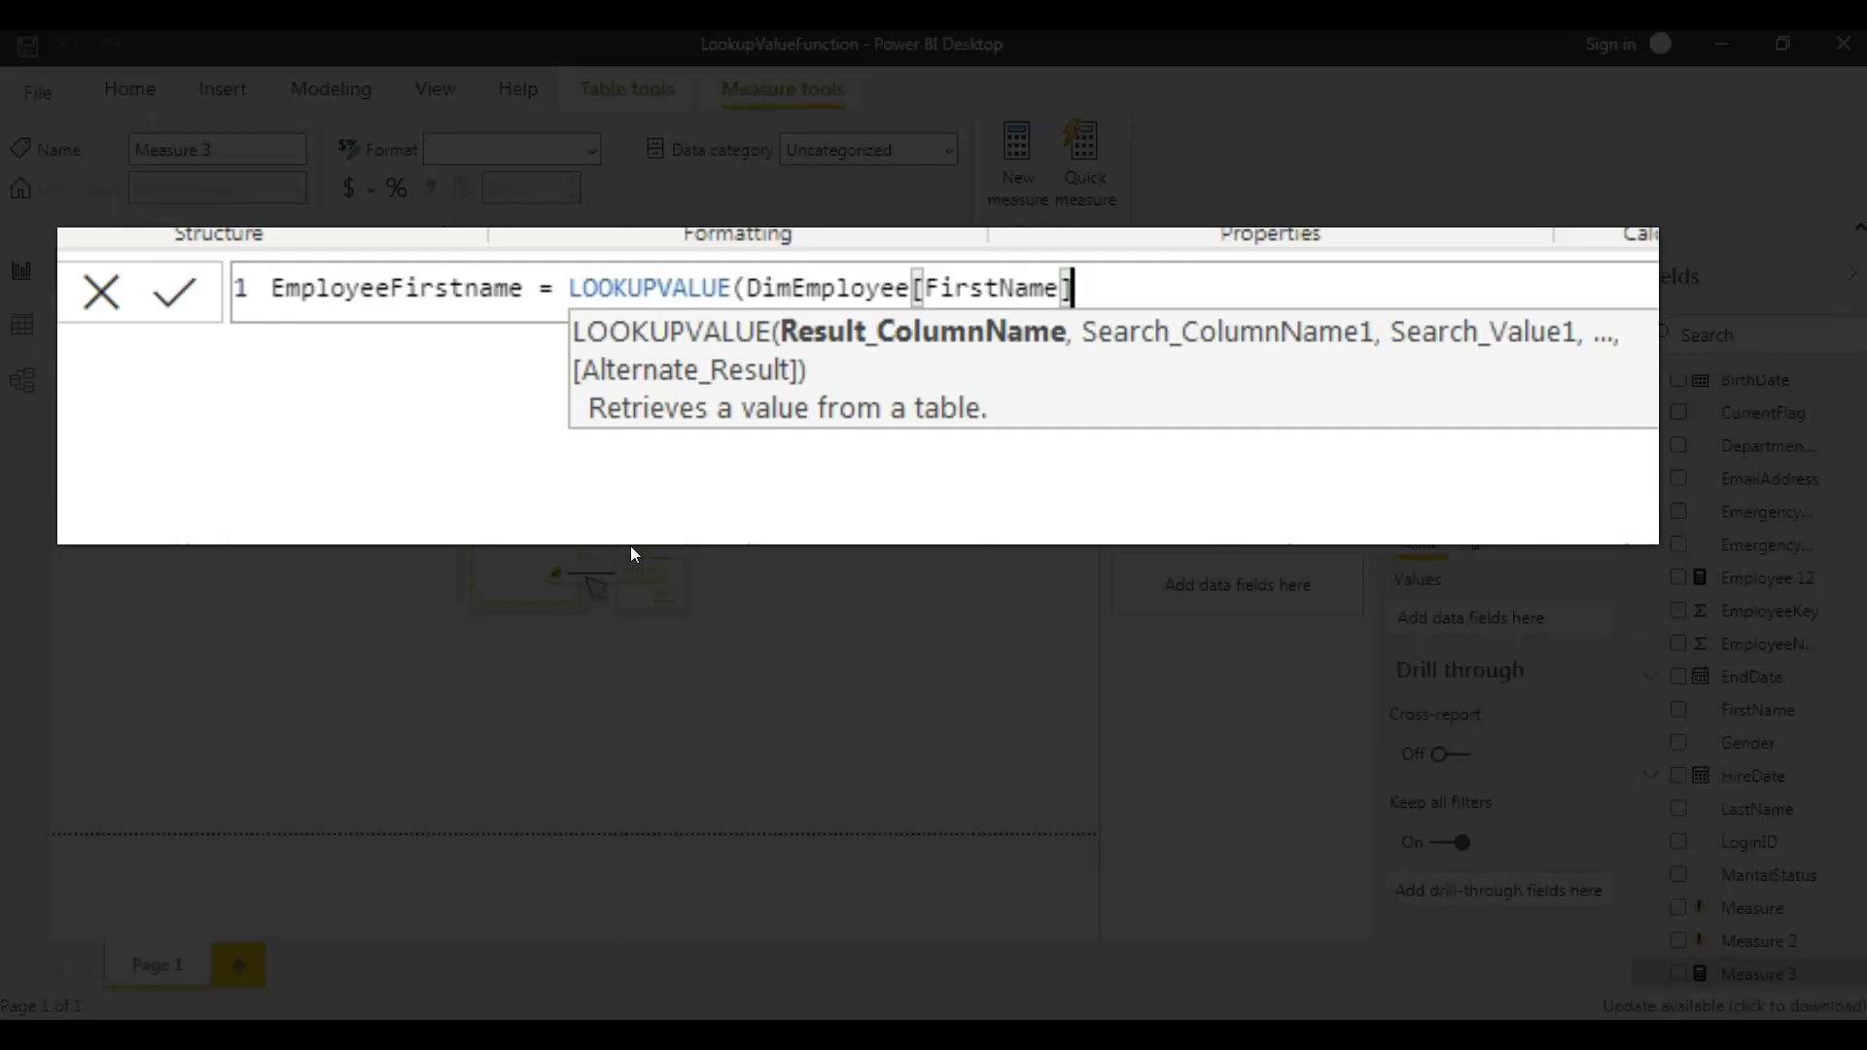
pyautogui.write(',')
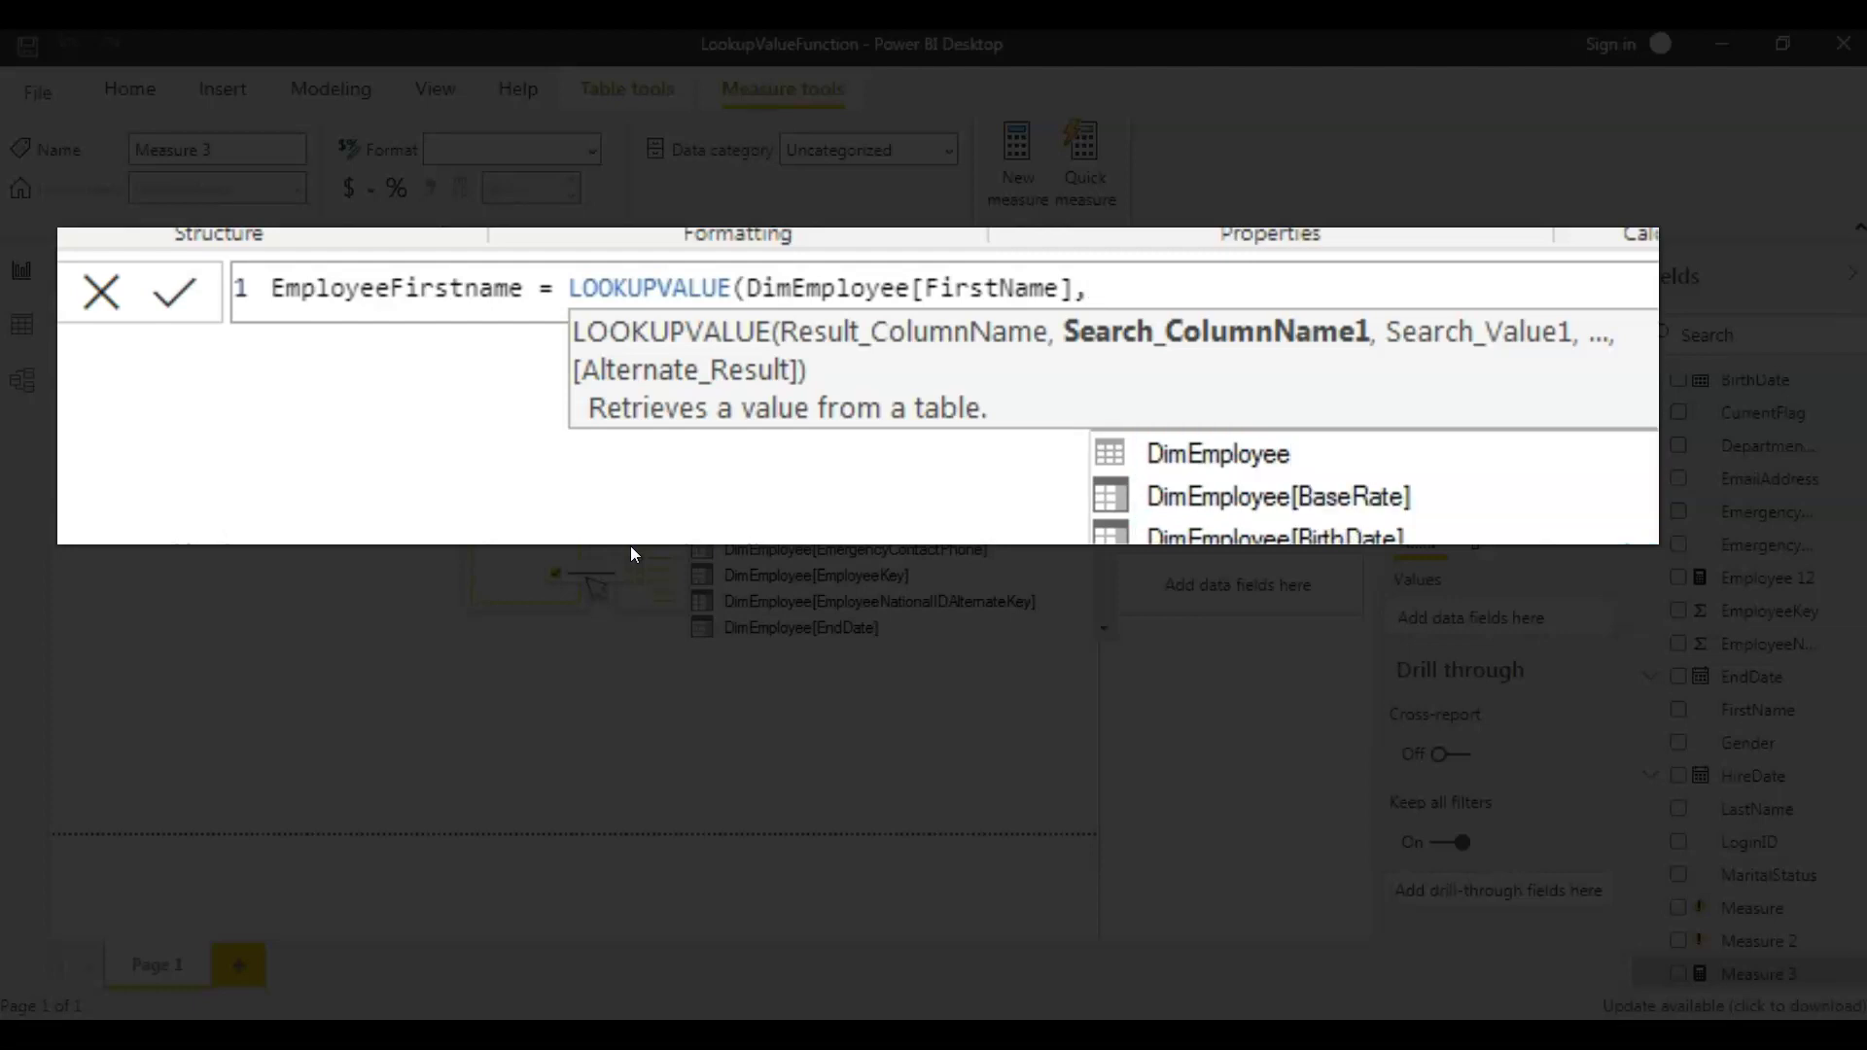
pyautogui.press('Down')
pyautogui.press('Tab')
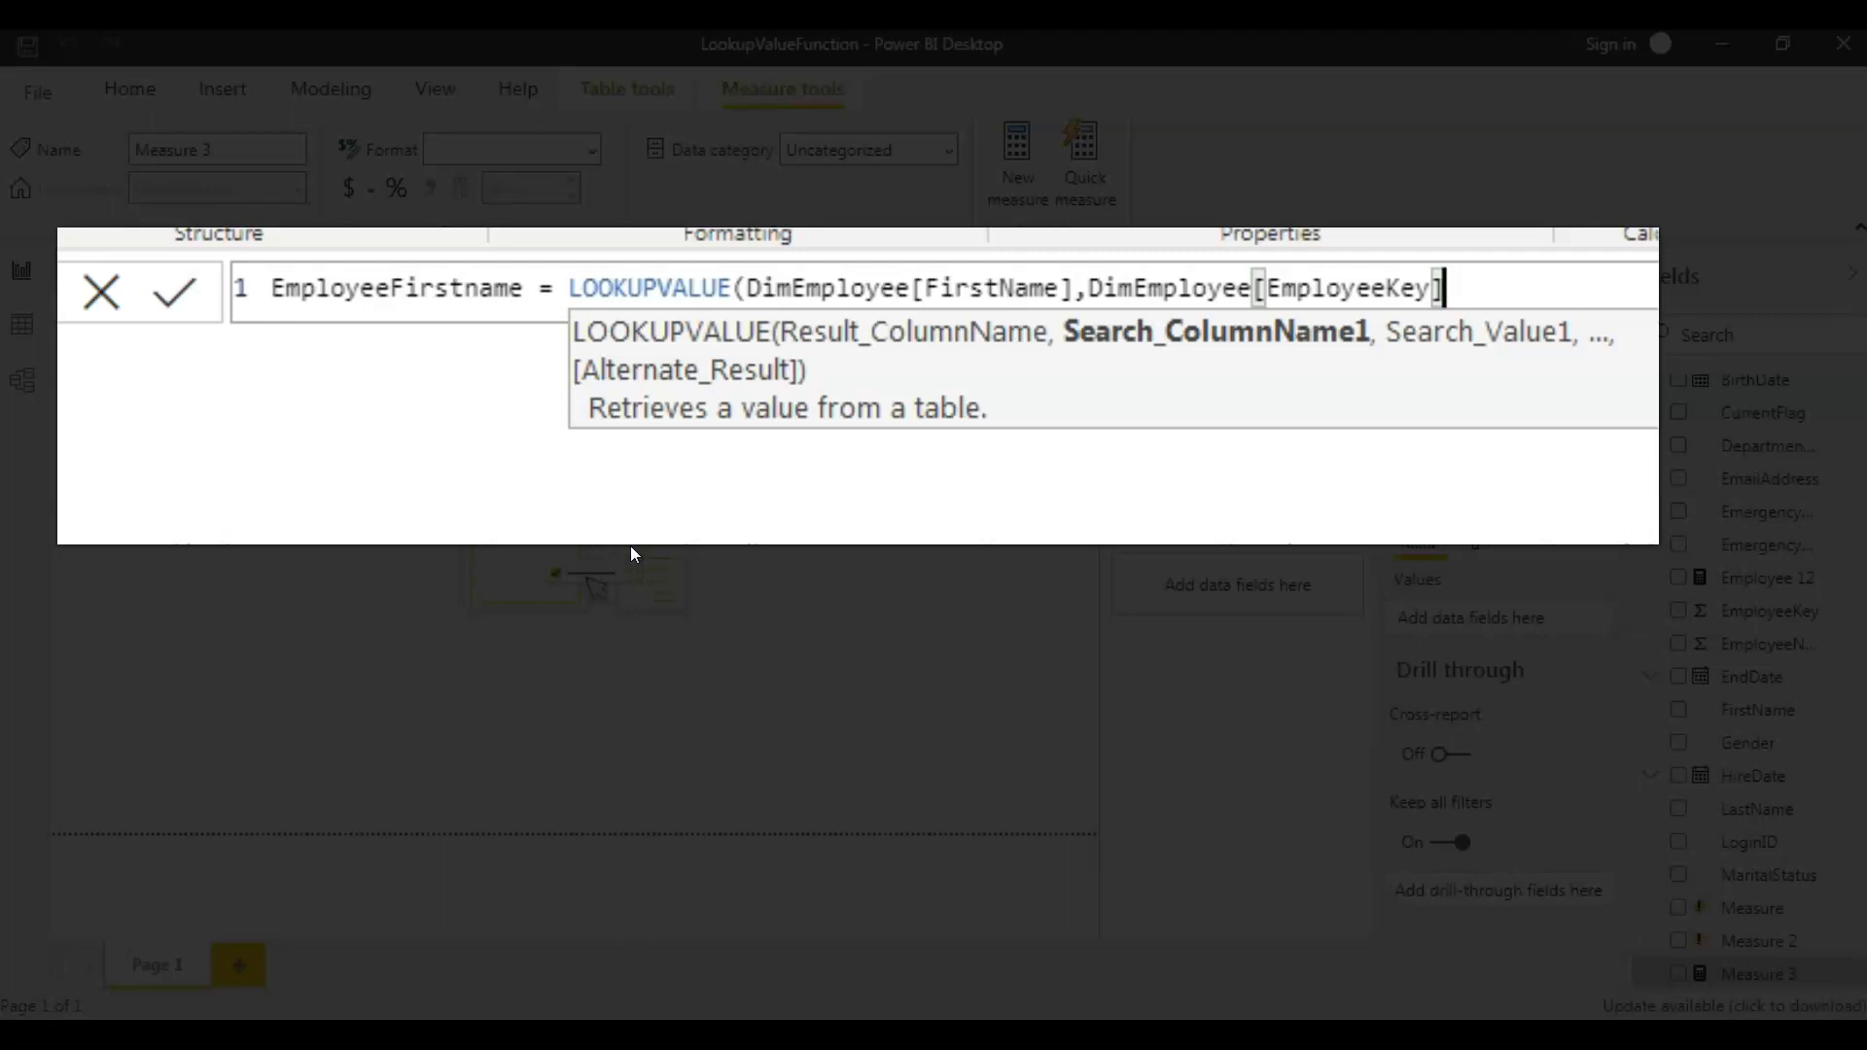
pyautogui.write(',')
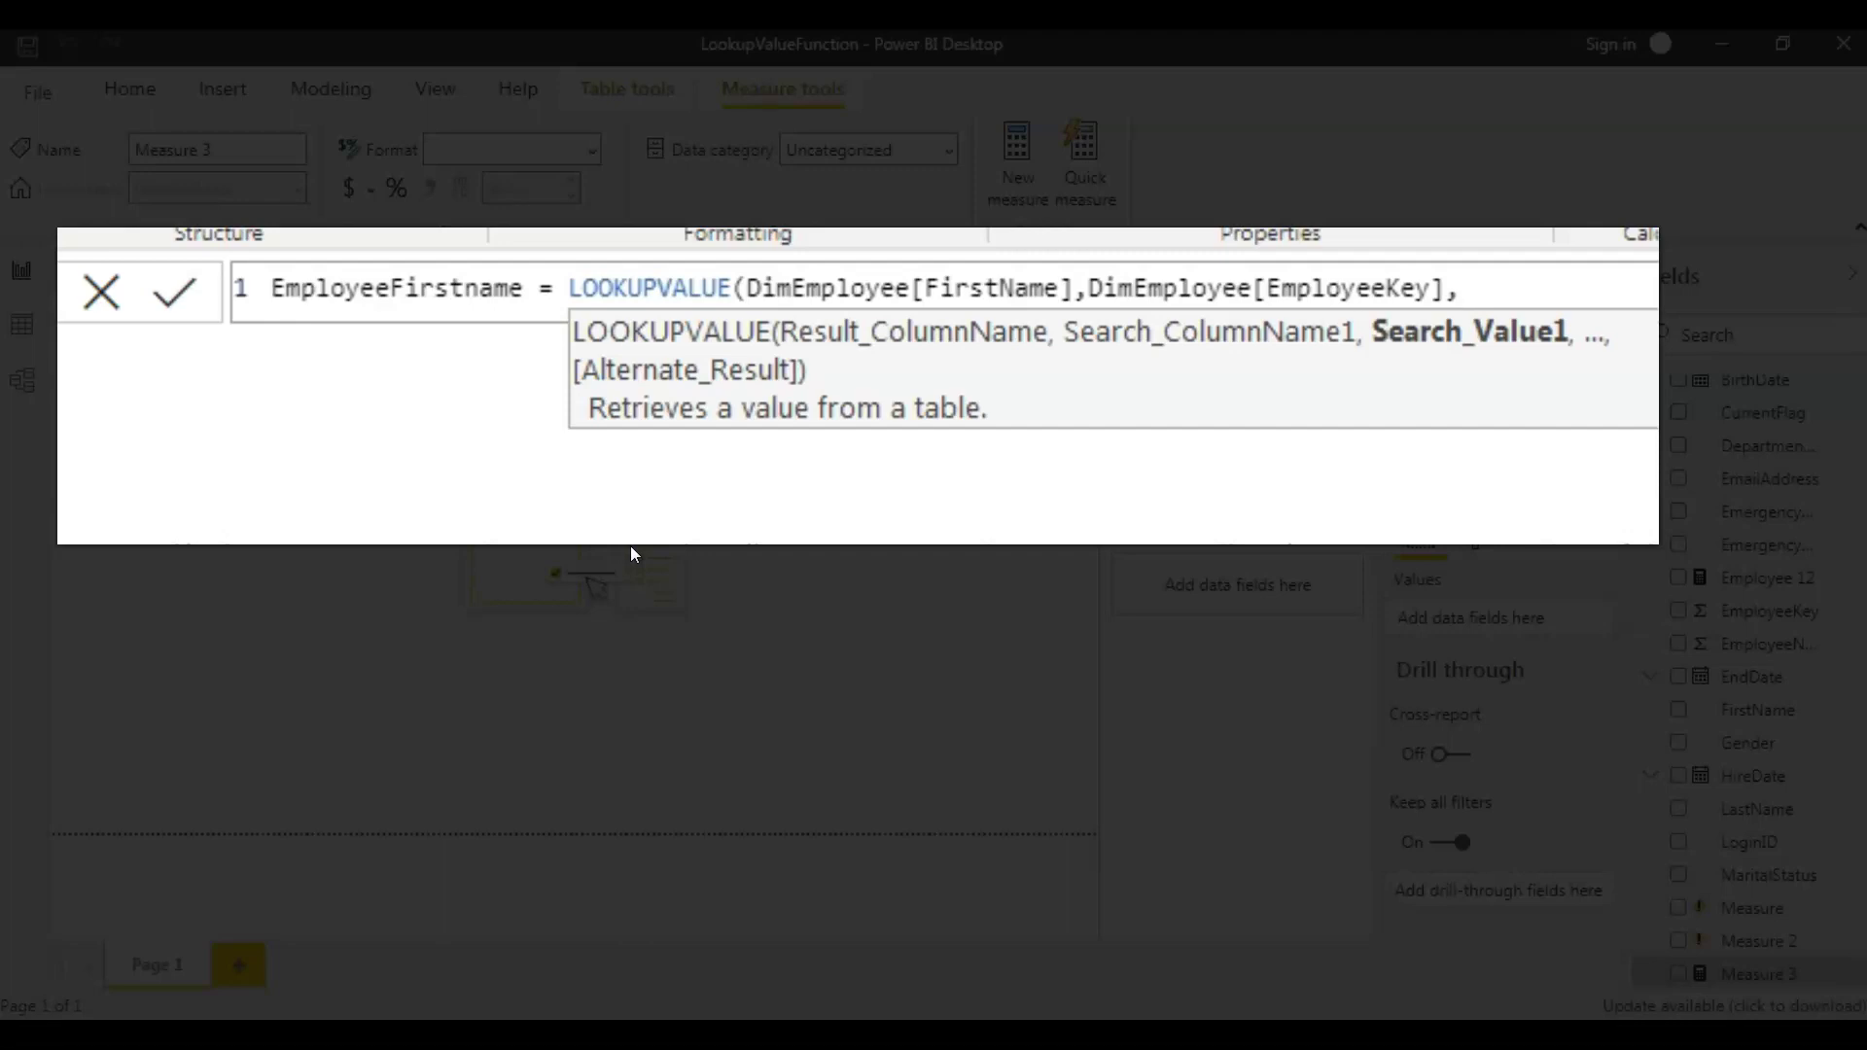
pyautogui.write('1)')
pyautogui.click(174, 300)
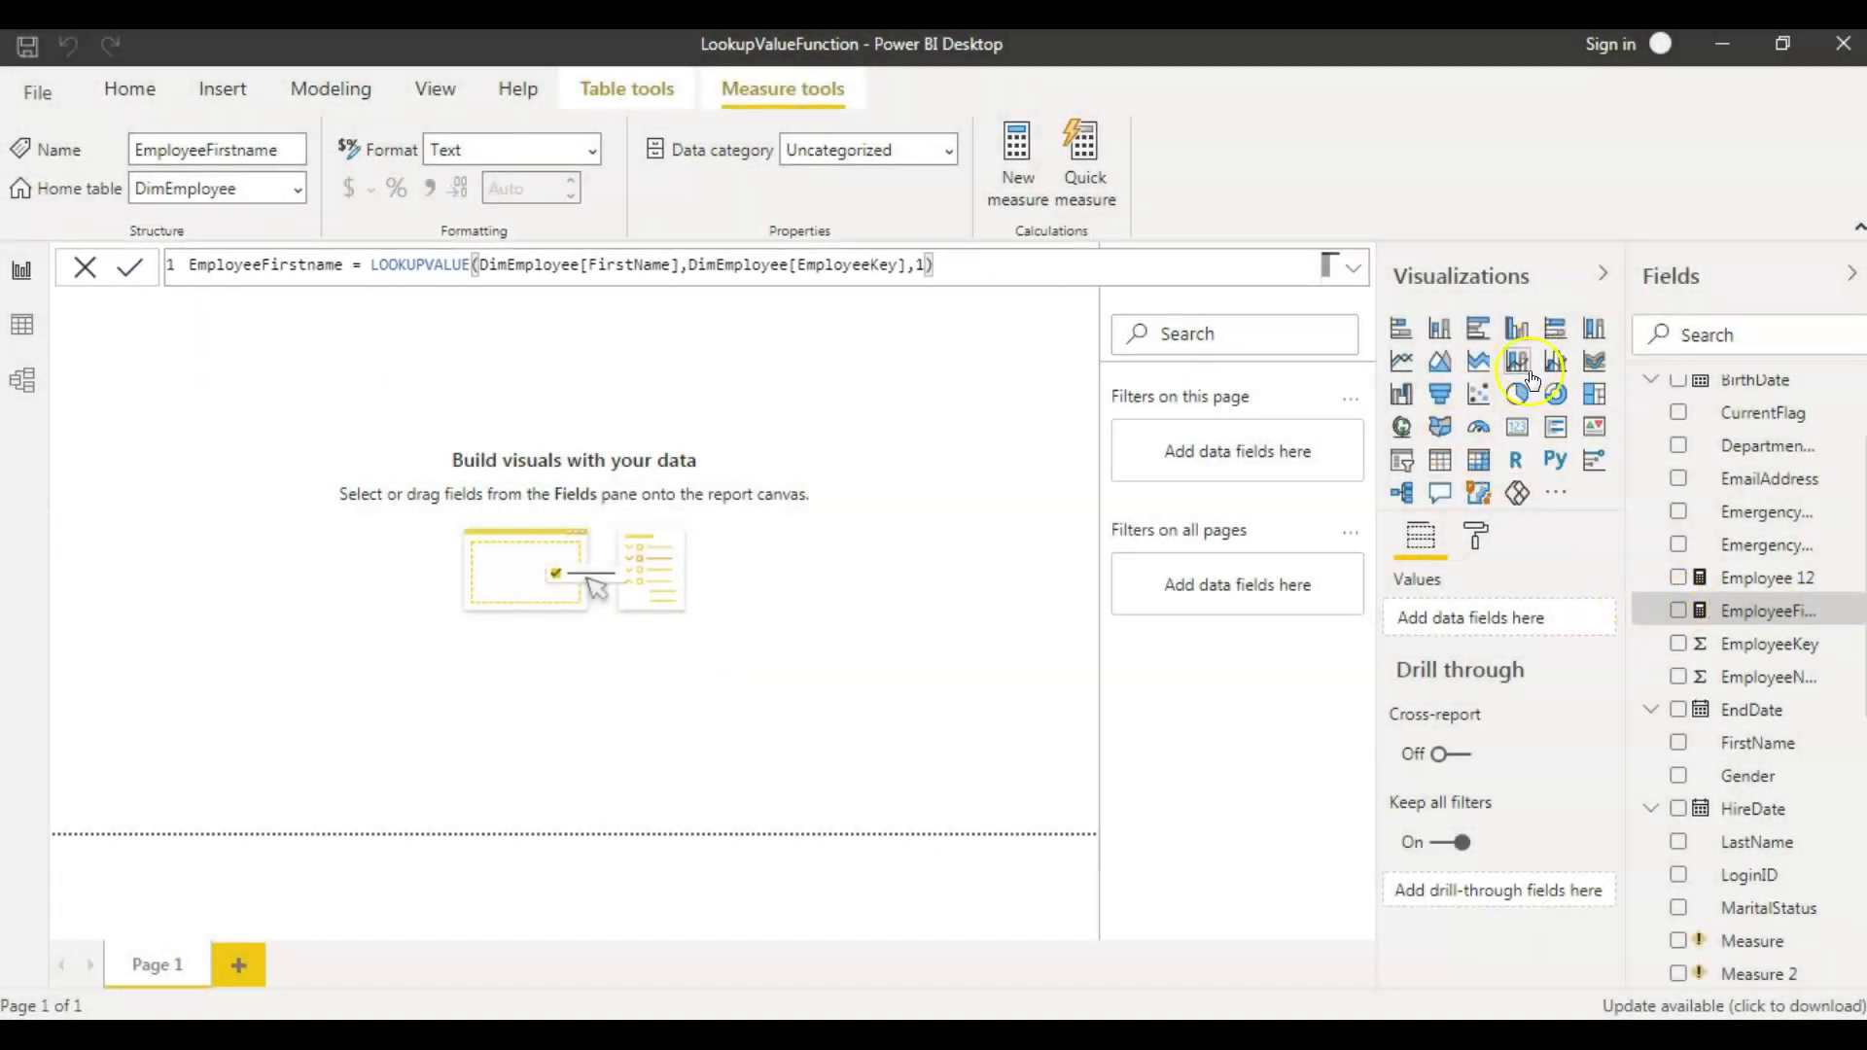
# Add a card visual near the middle of the report page showing the EmployeeFirstname measure.
pyautogui.click(1513, 429)
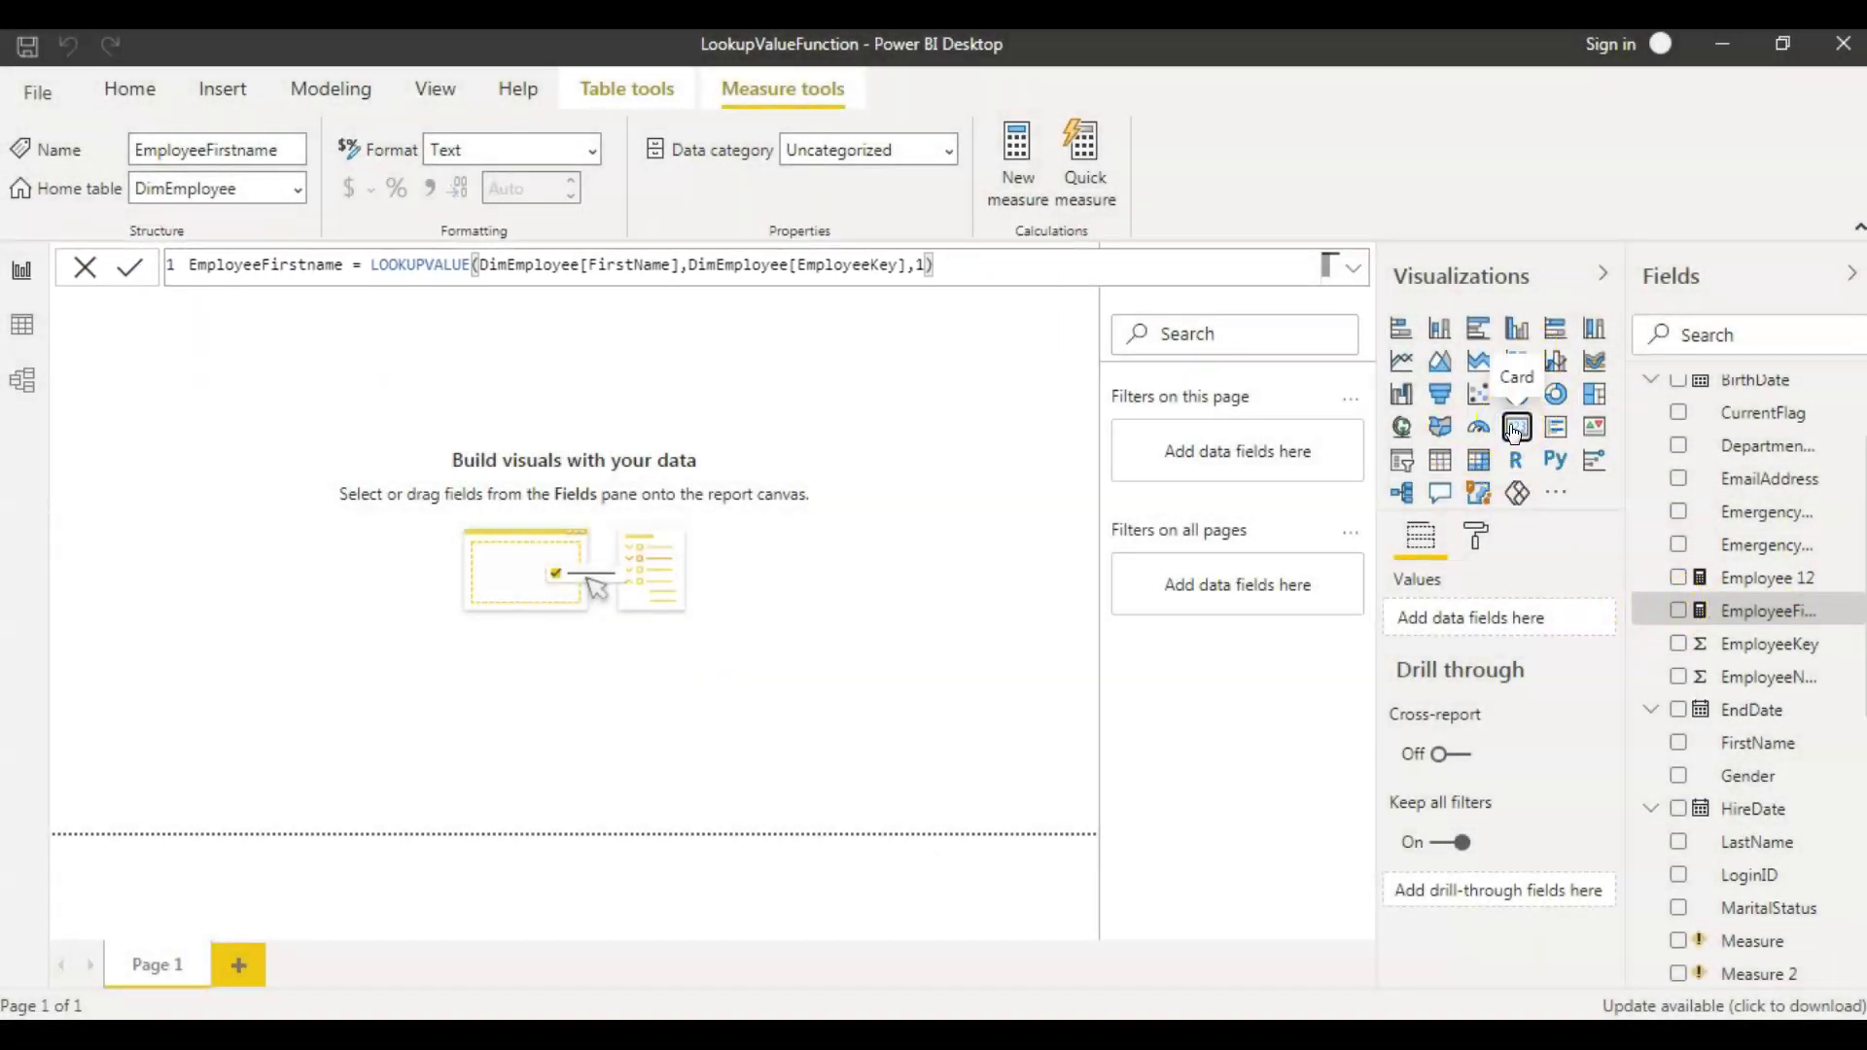
pyautogui.moveTo(187, 283); pyautogui.dragTo(521, 437)
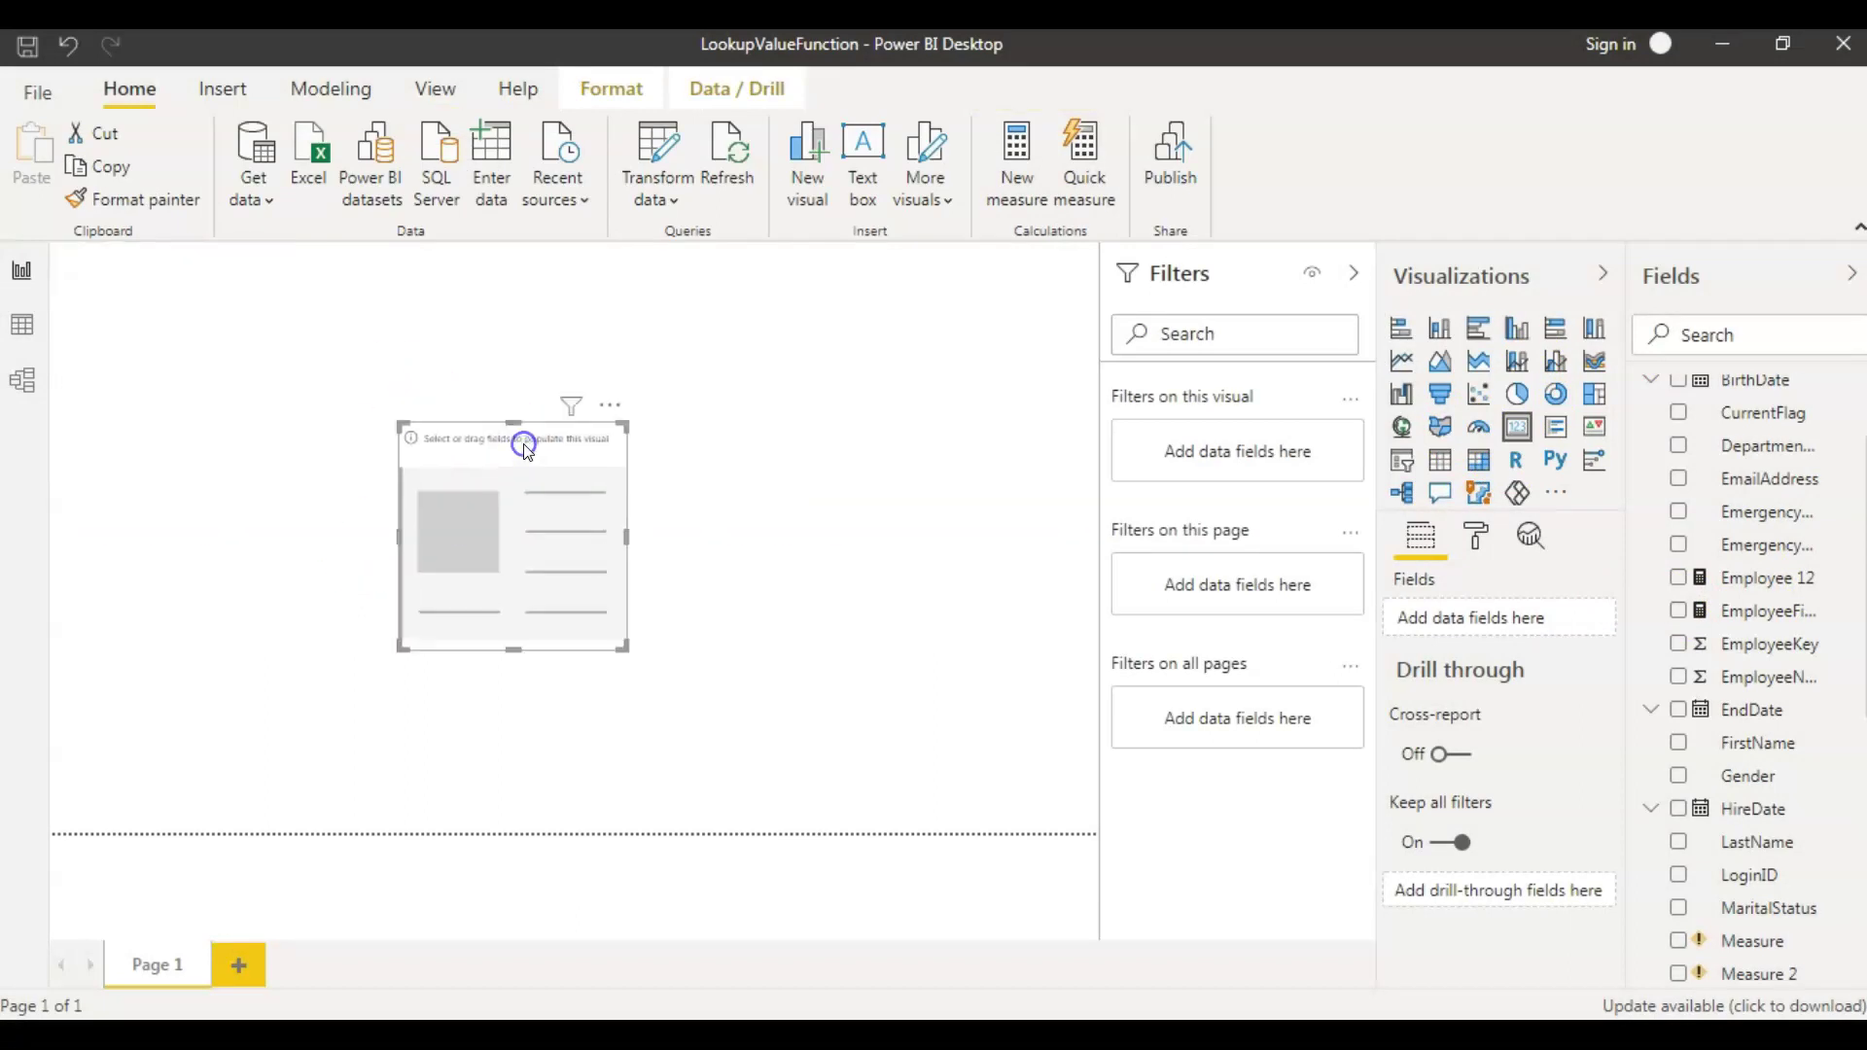
pyautogui.click(1680, 612)
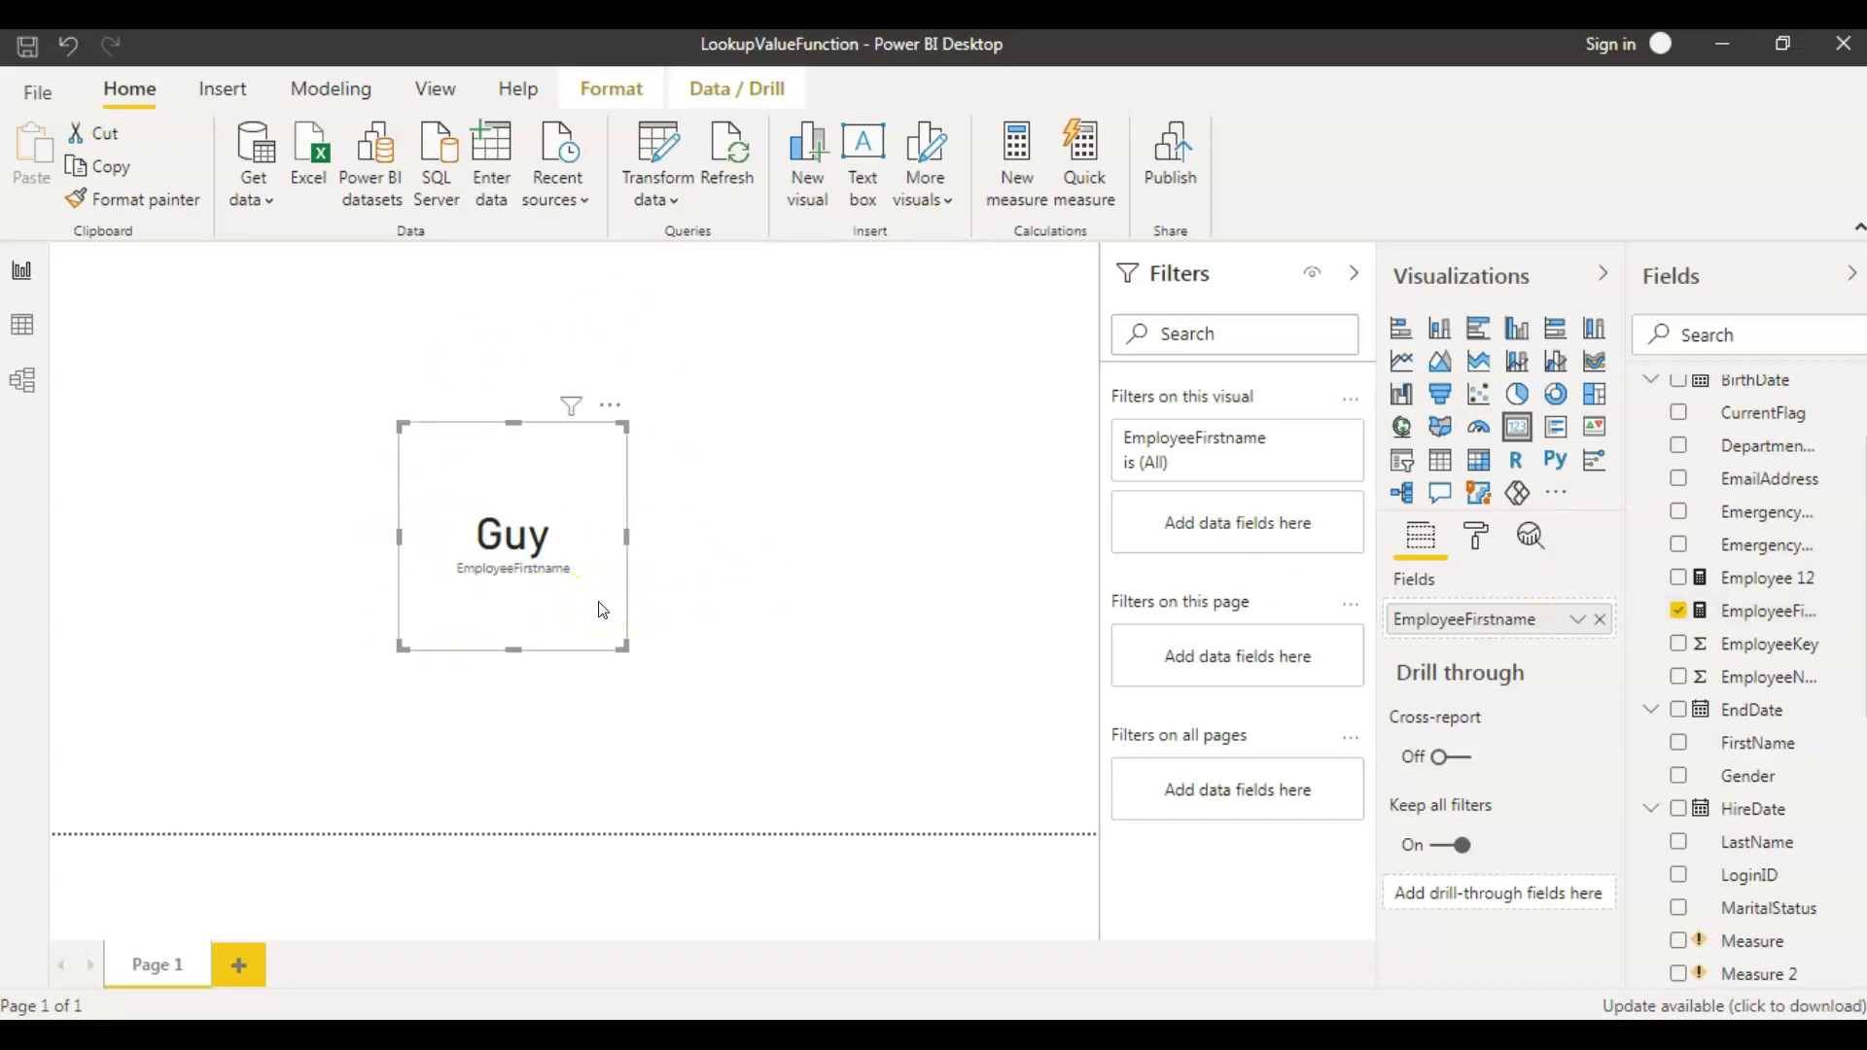
# Check the first name stored for EmployeeKey 1 in the DimEmployee data against the card.
pyautogui.click(36, 339)
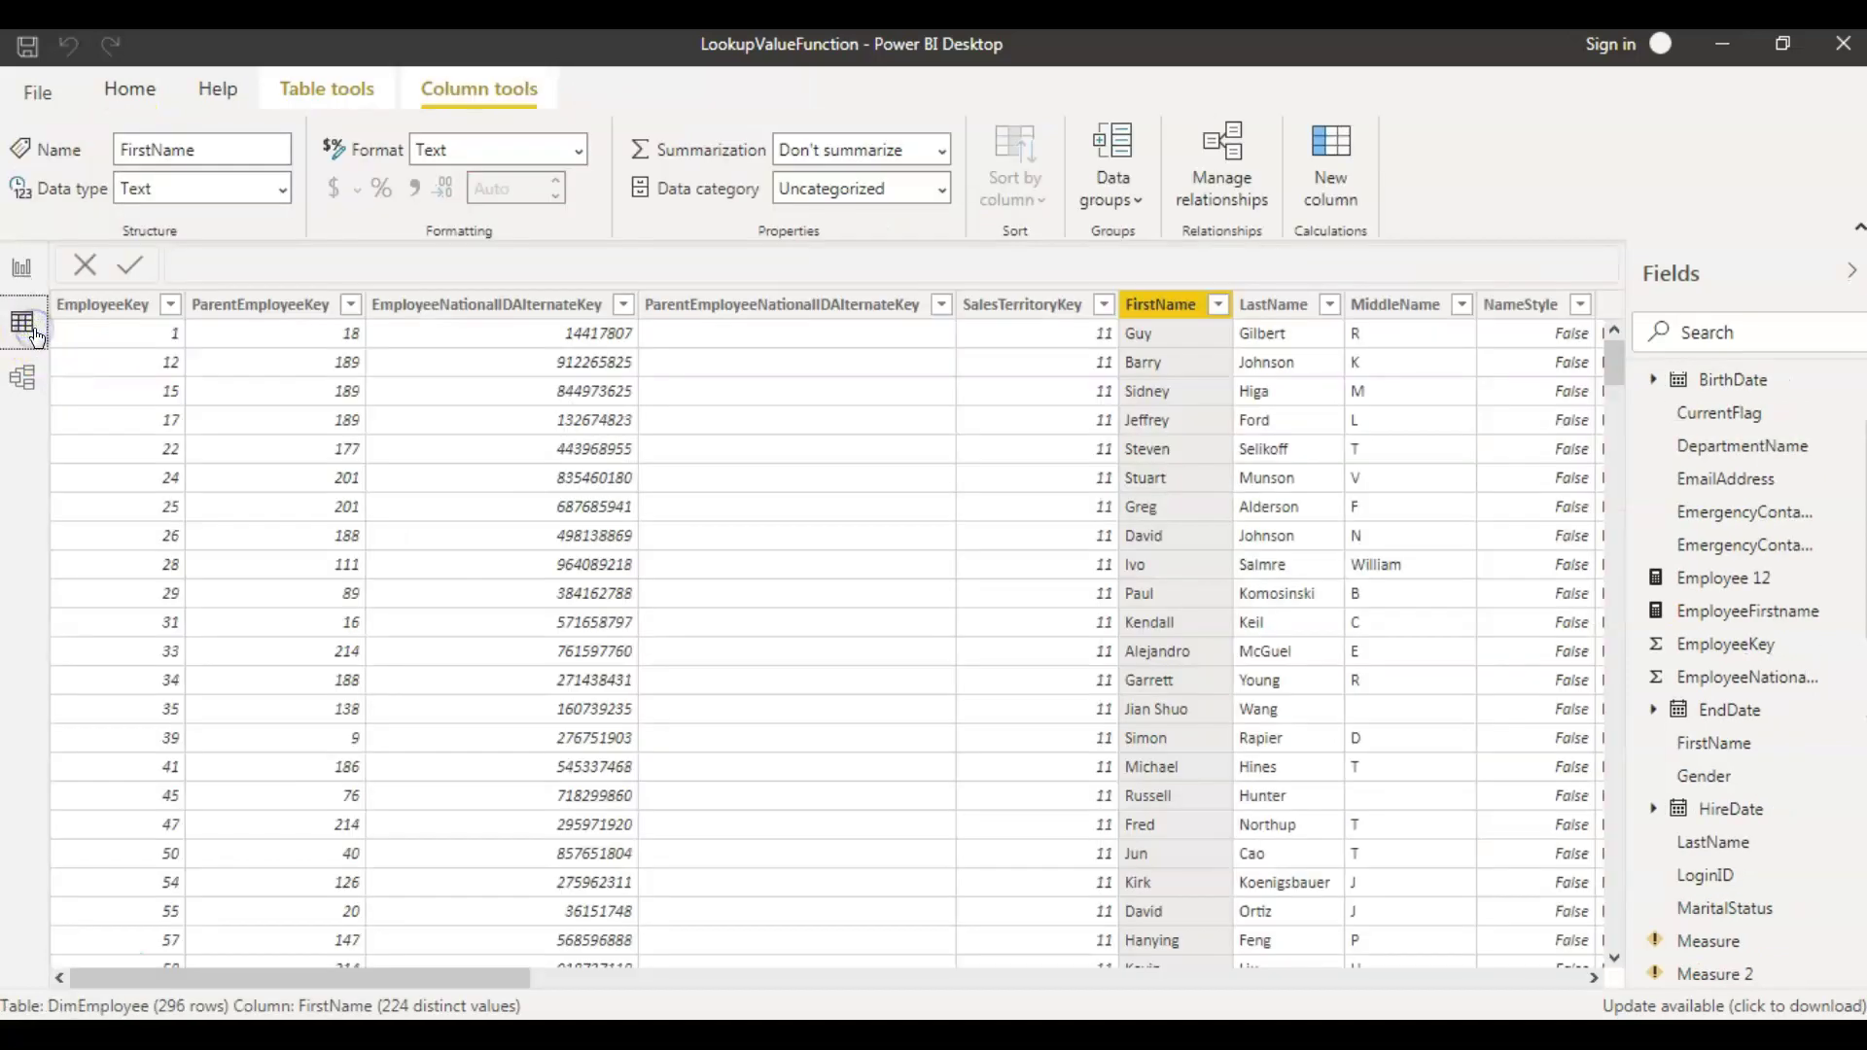
pyautogui.click(168, 338)
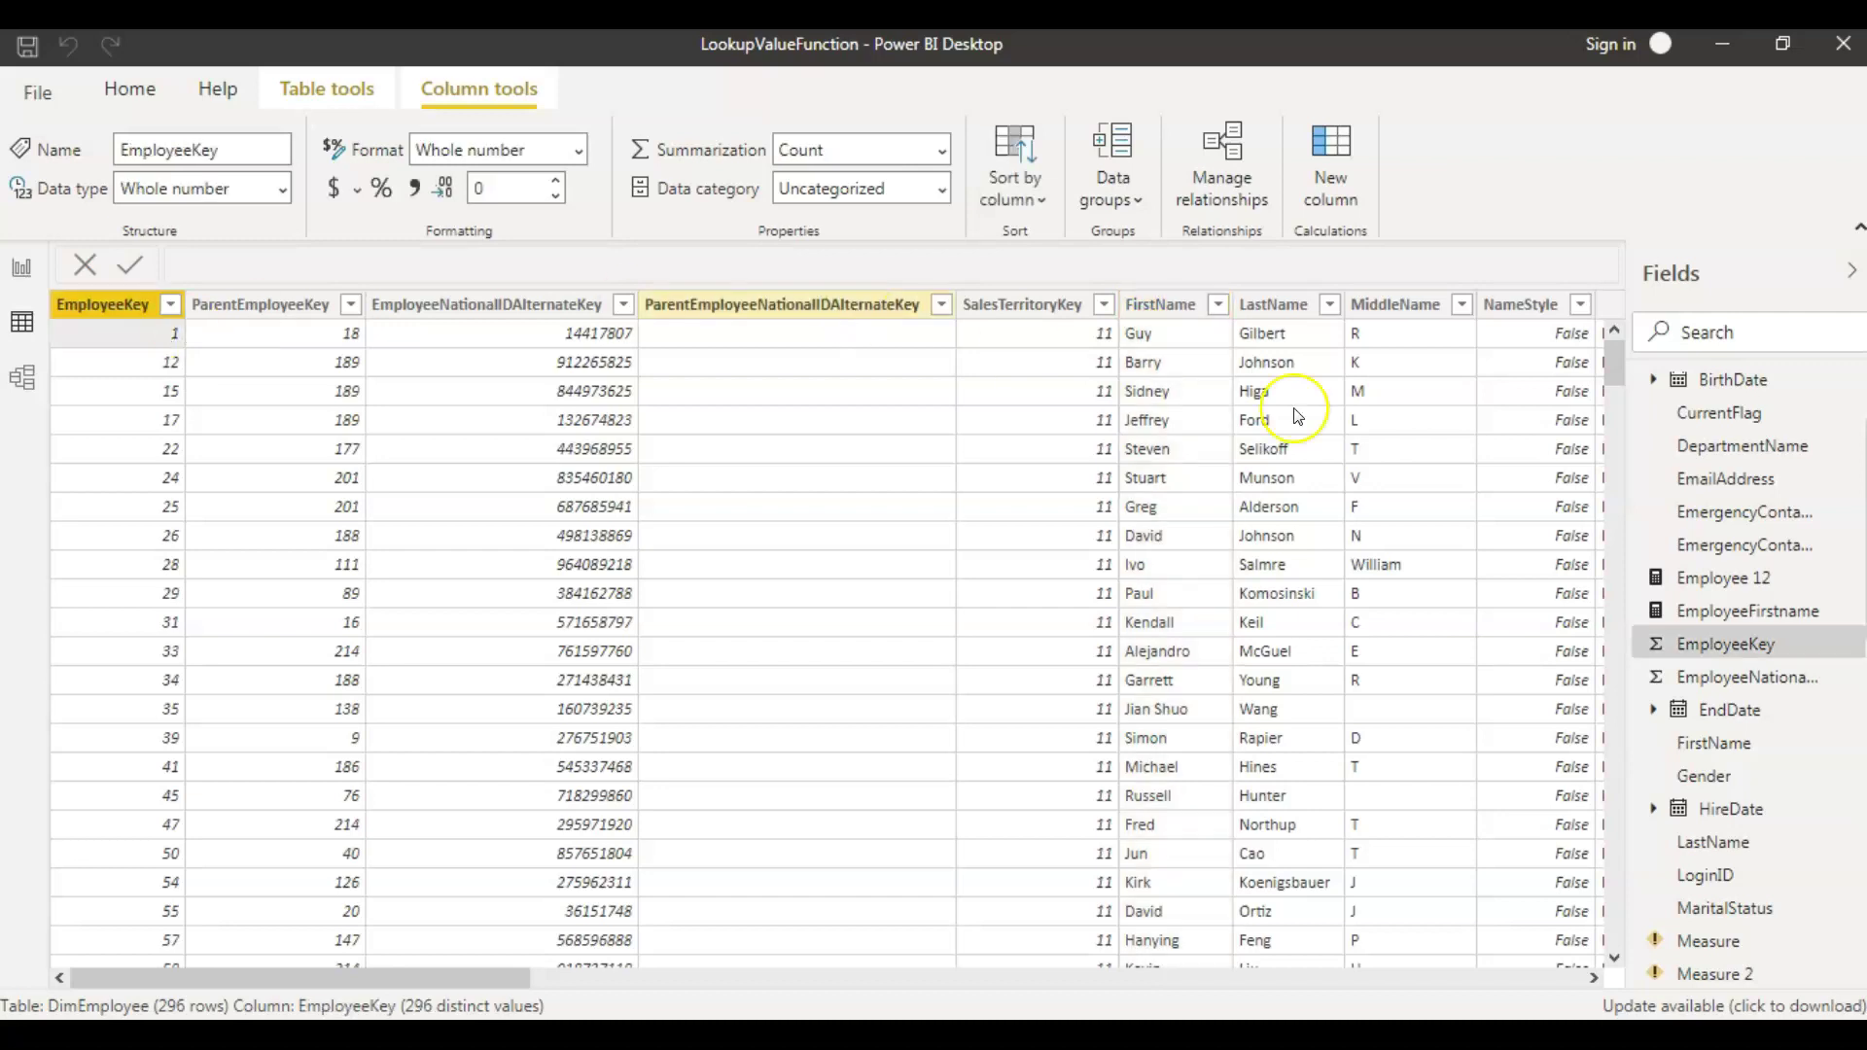
pyautogui.click(1105, 362)
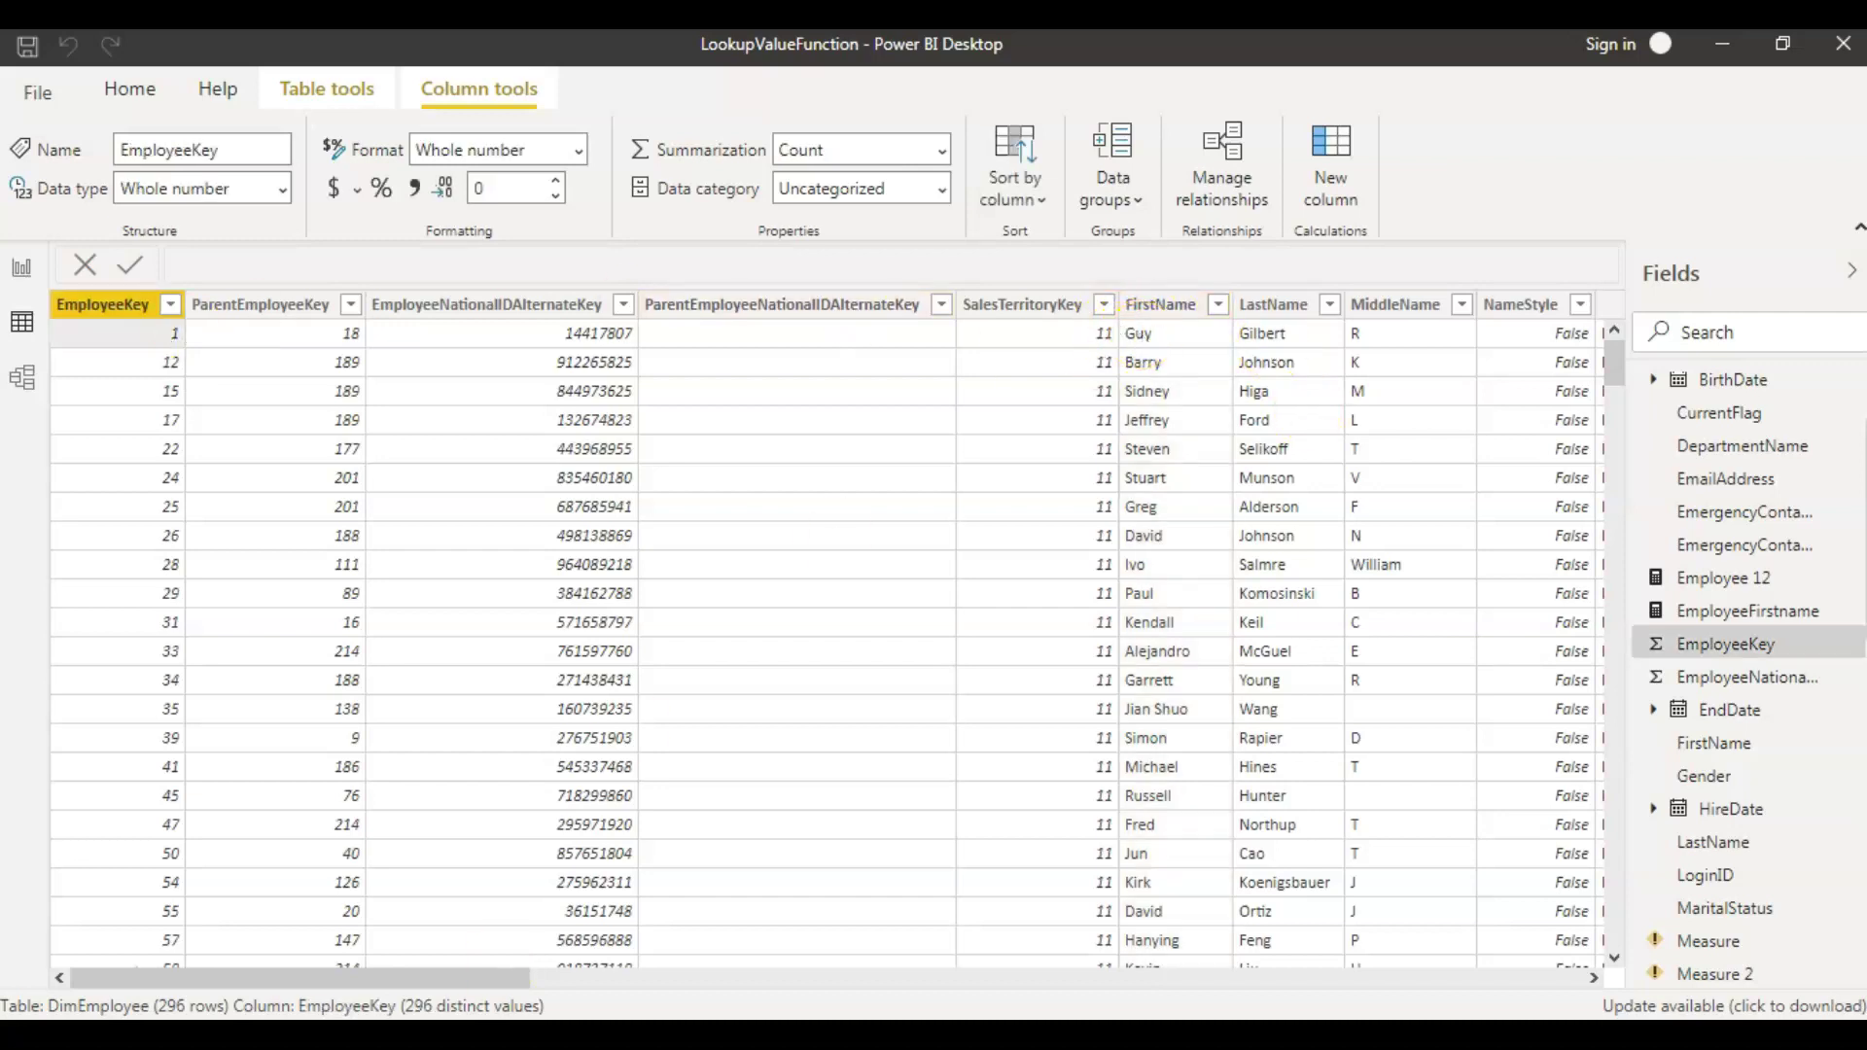
pyautogui.click(19, 265)
pyautogui.click(16, 331)
pyautogui.click(16, 279)
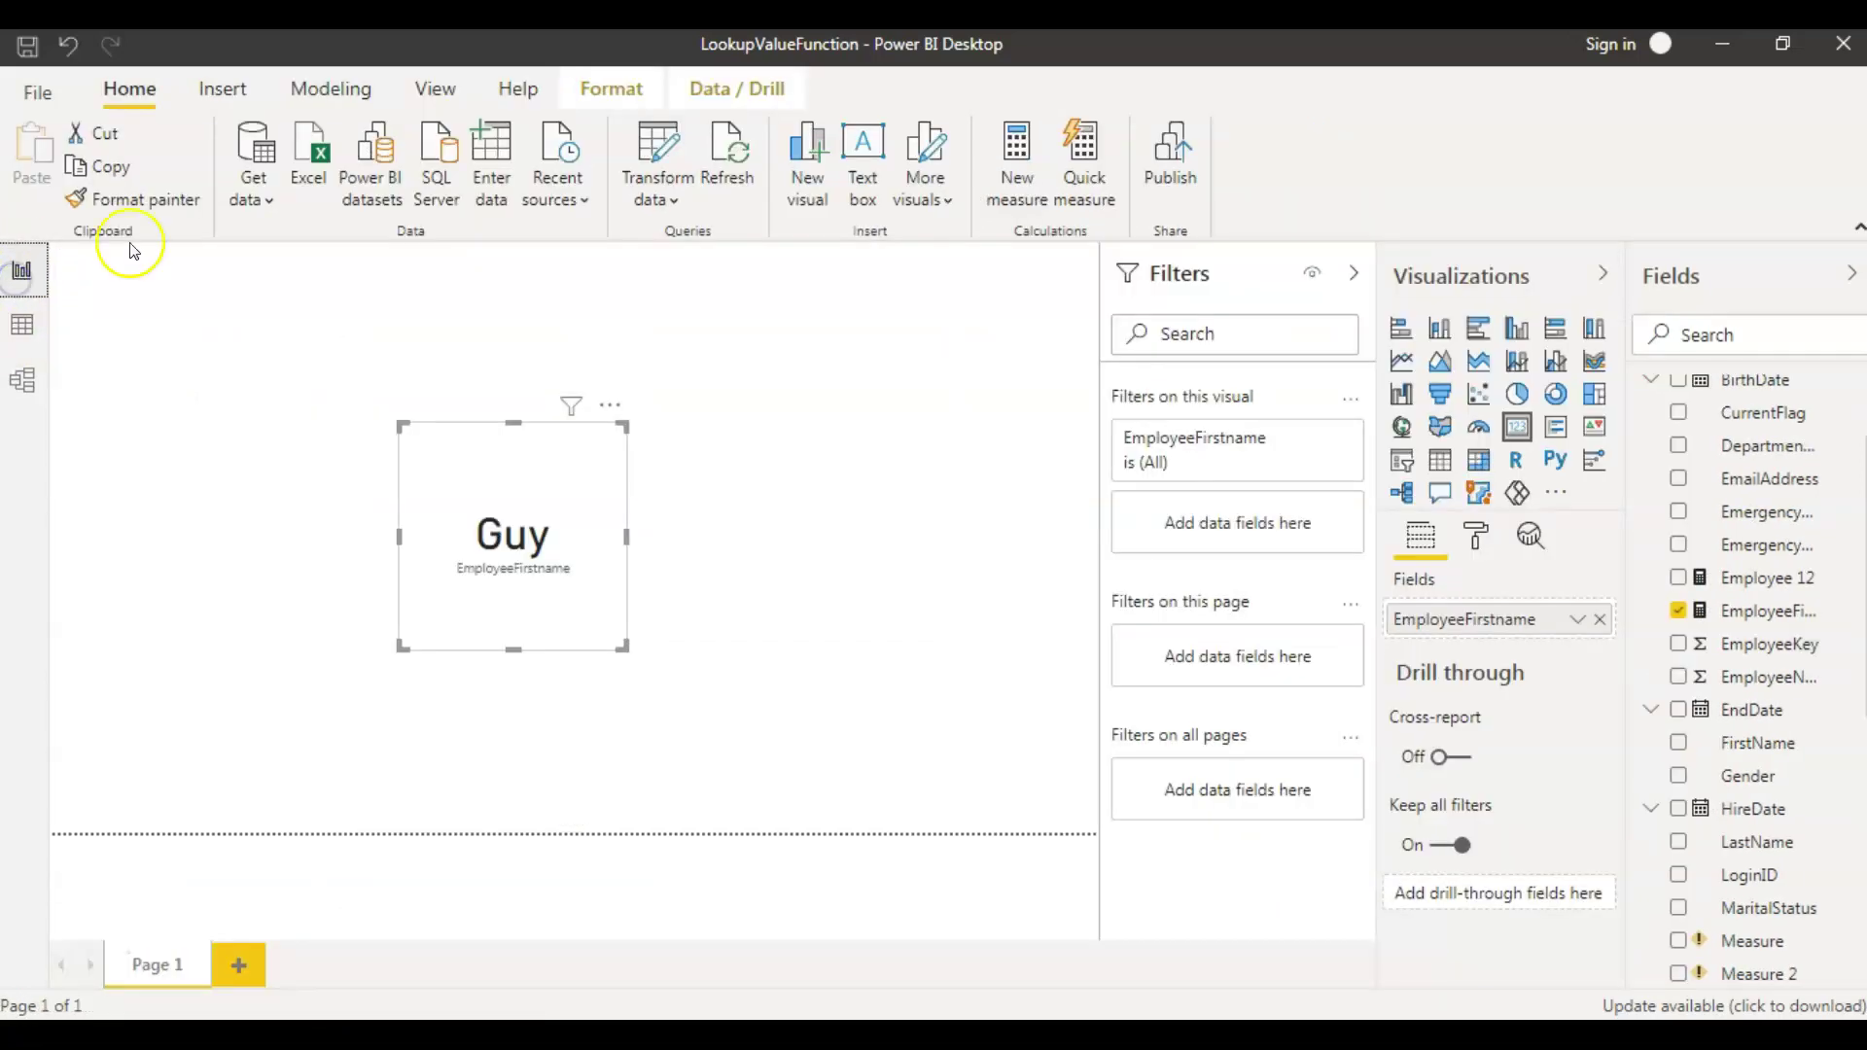
# Set the search value in the EmployeeFirstname measure's LOOKUPVALUE formula to 17 and commit the change.
pyautogui.click(1768, 617)
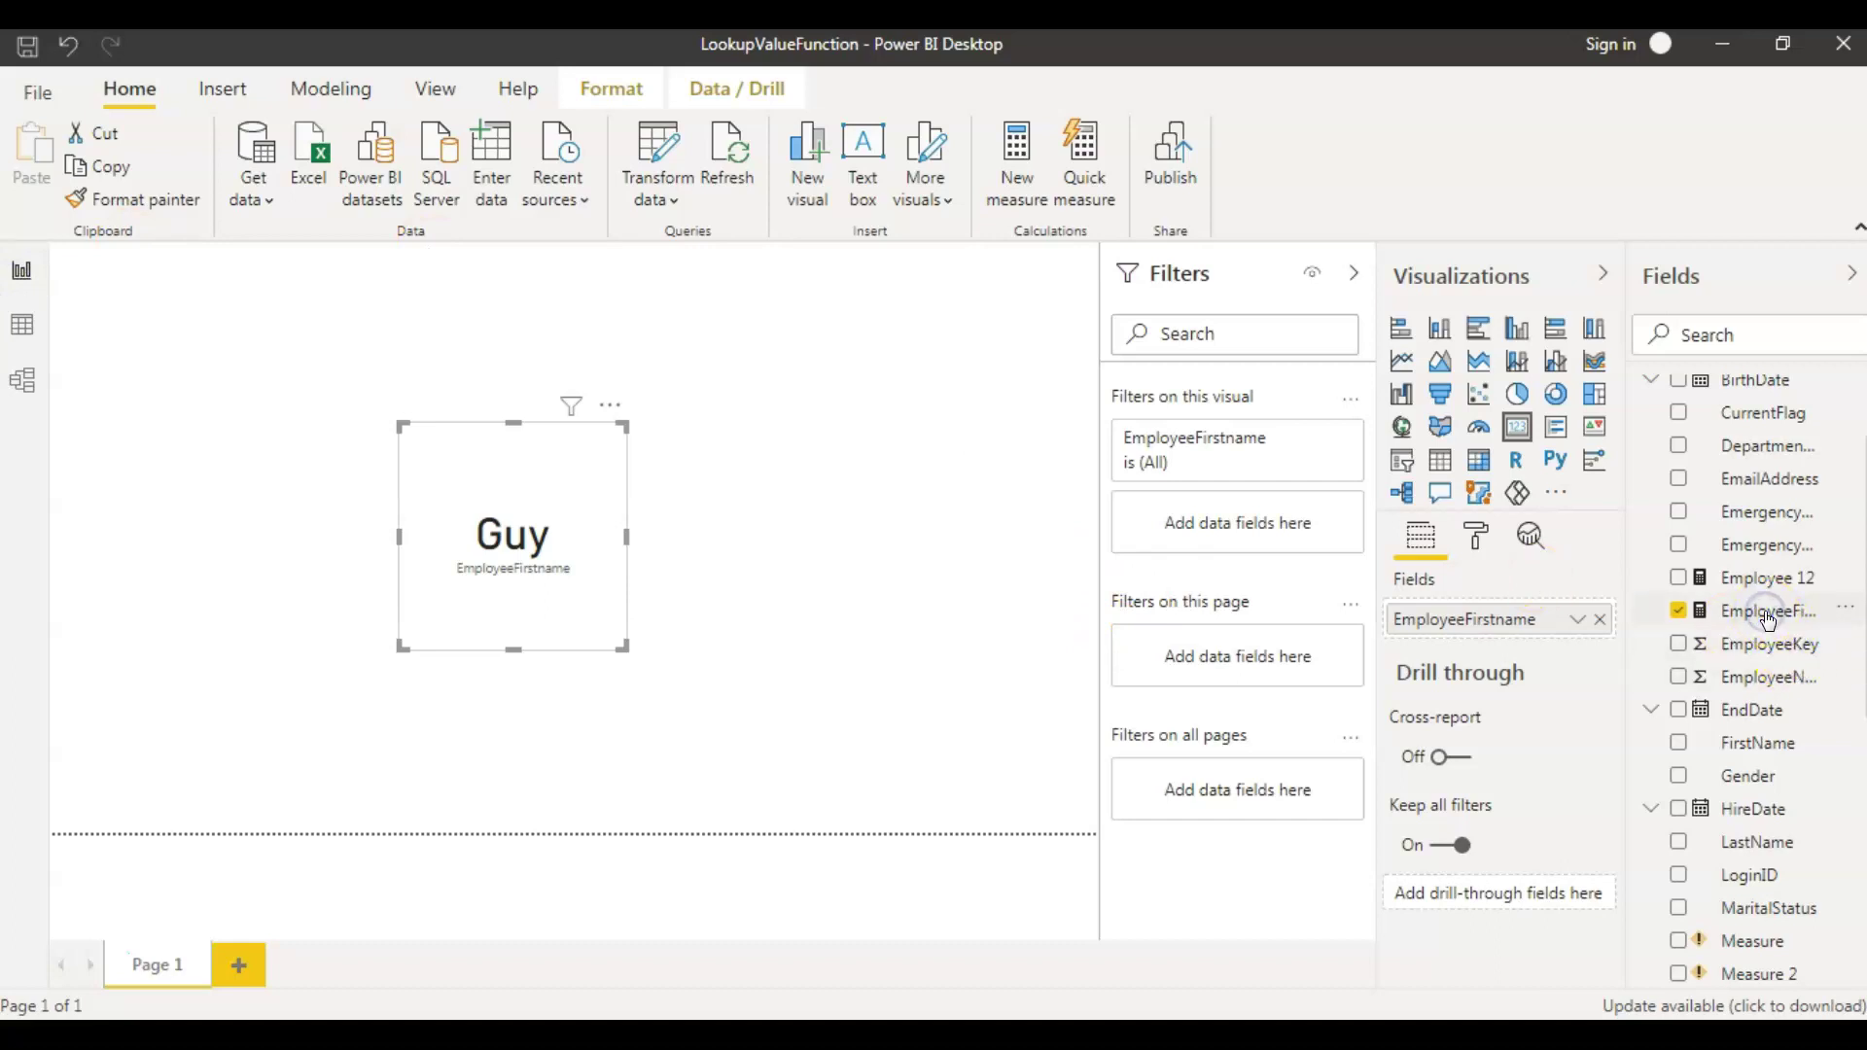
pyautogui.click(461, 287)
pyautogui.click(1018, 284)
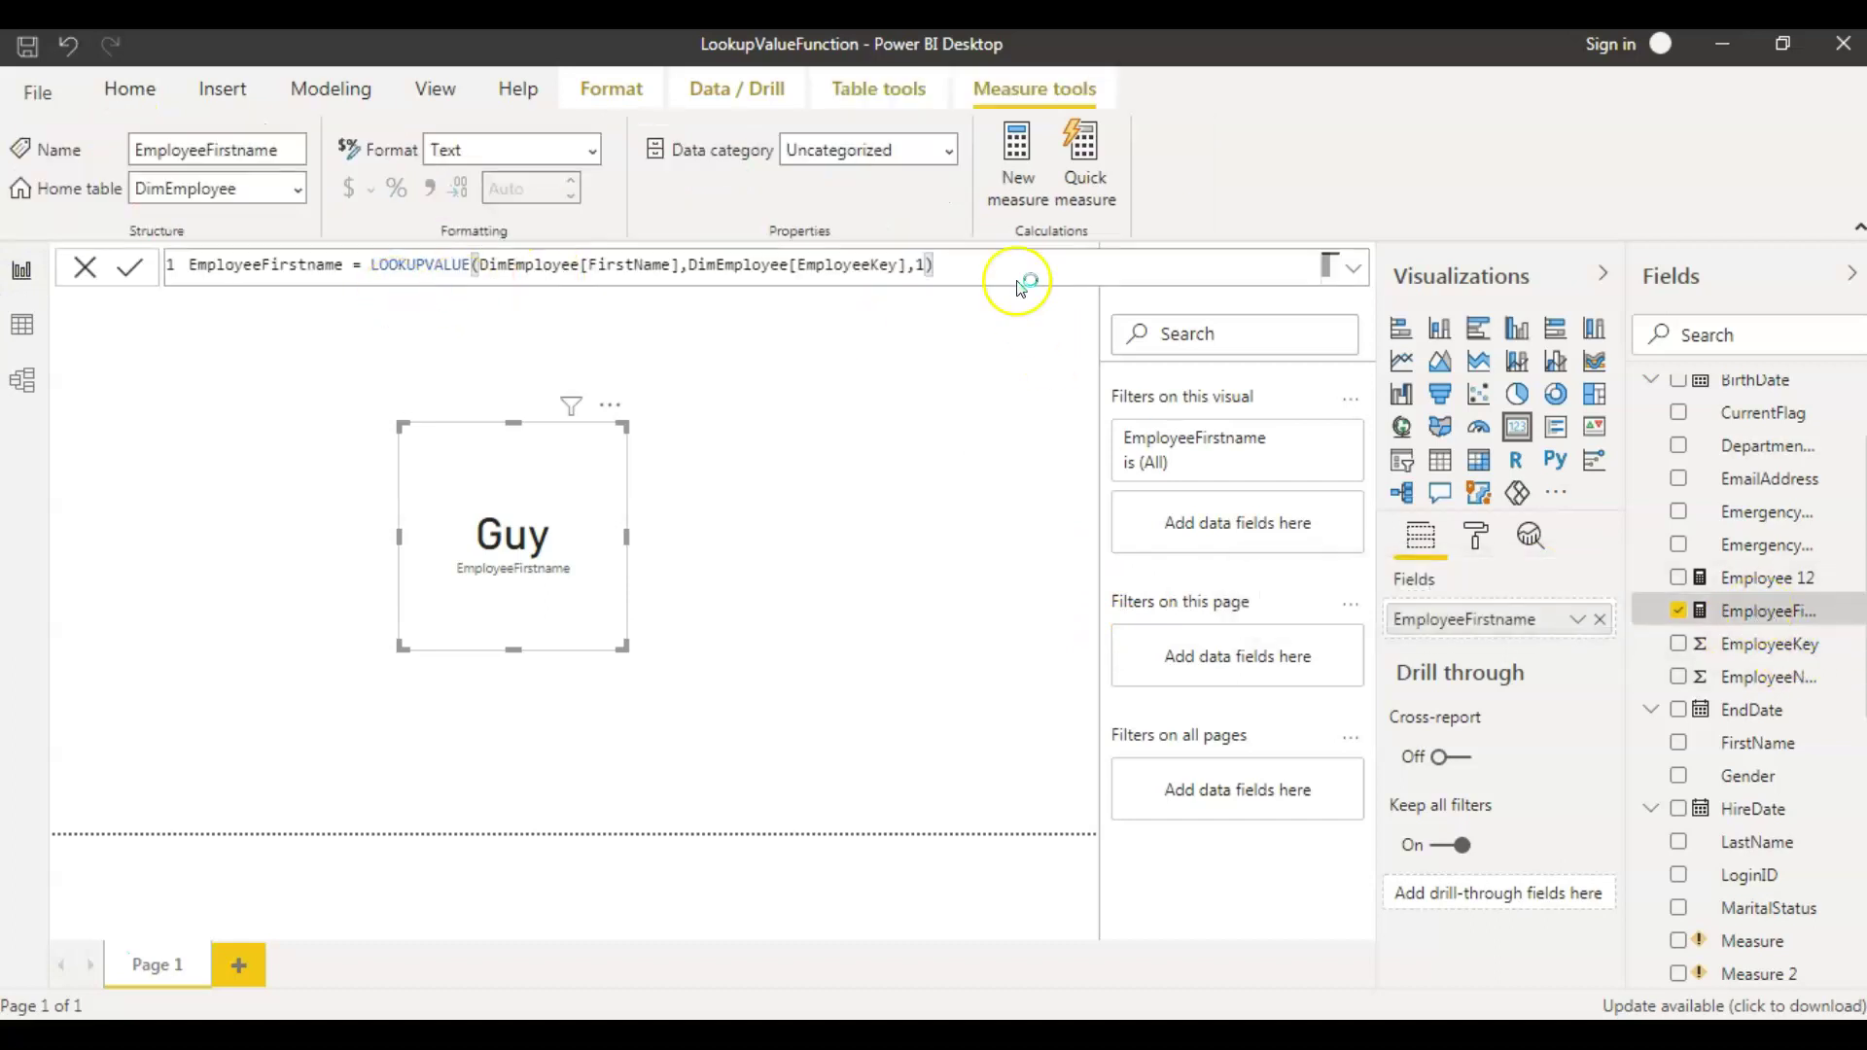
pyautogui.click(923, 264)
pyautogui.write('7')
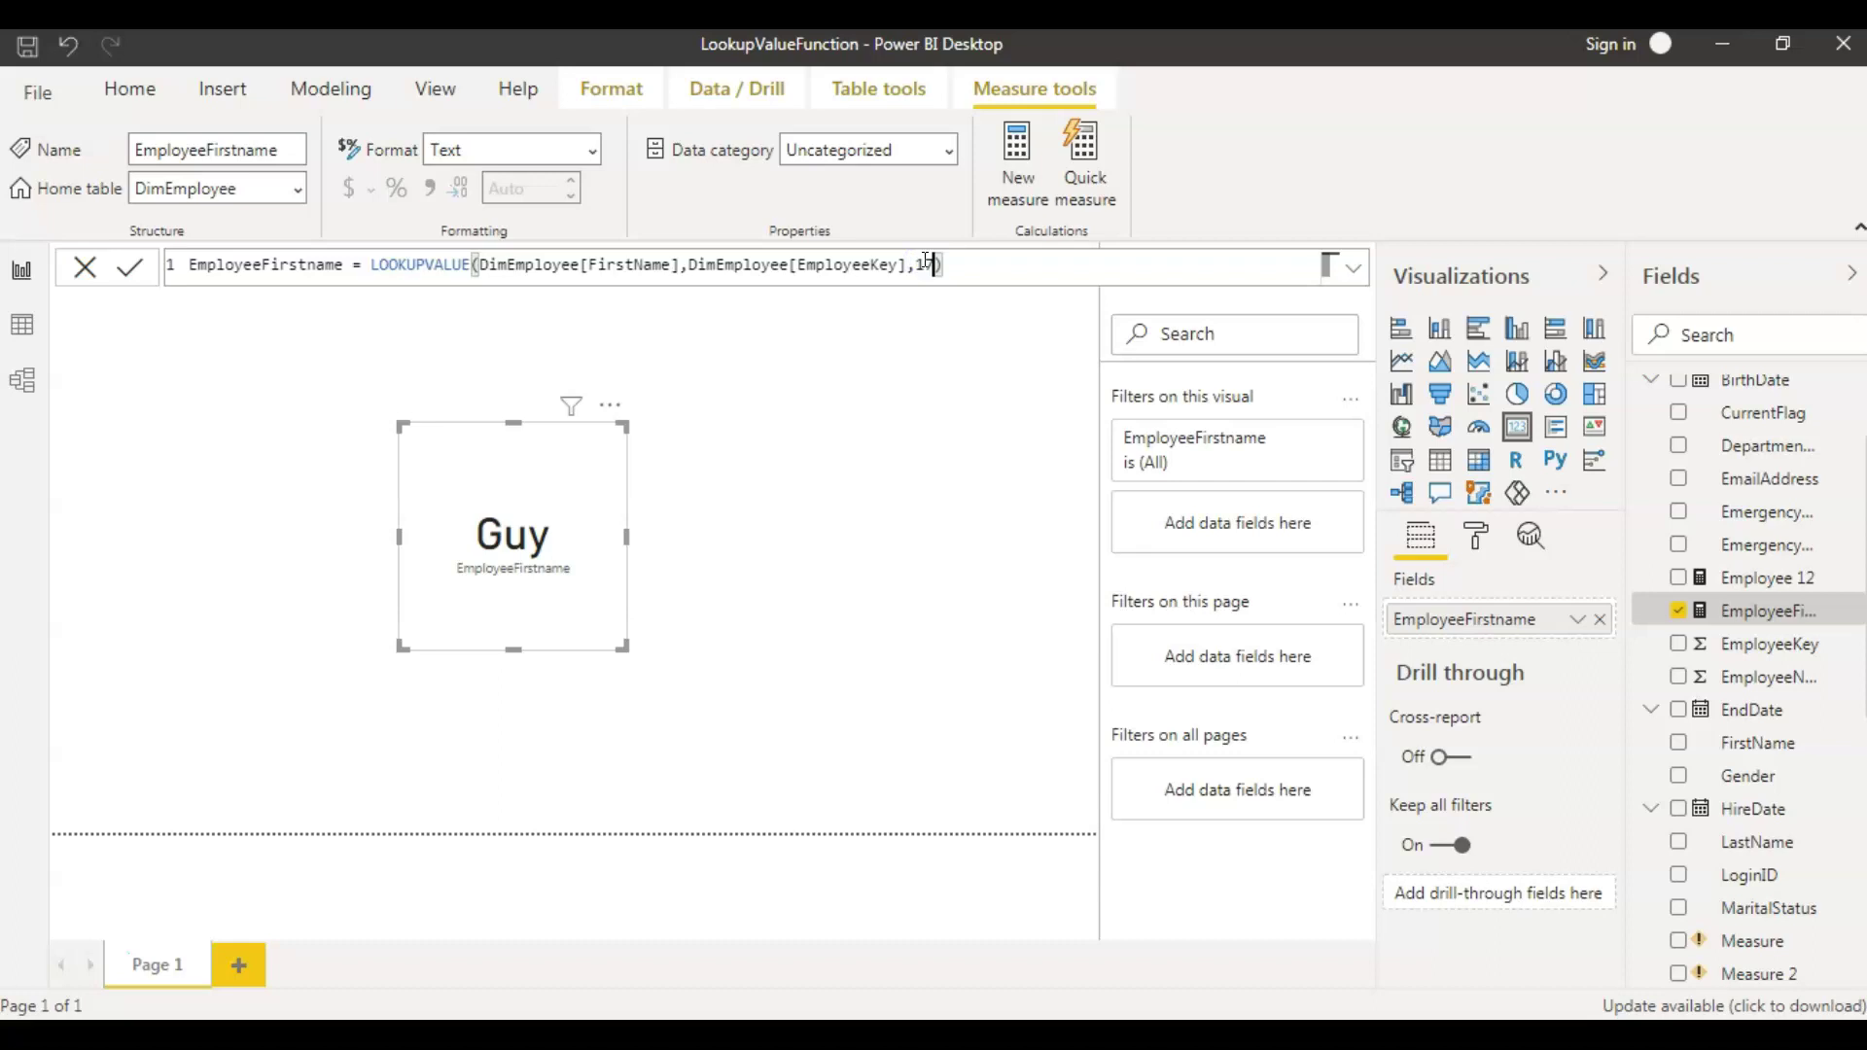
pyautogui.click(129, 272)
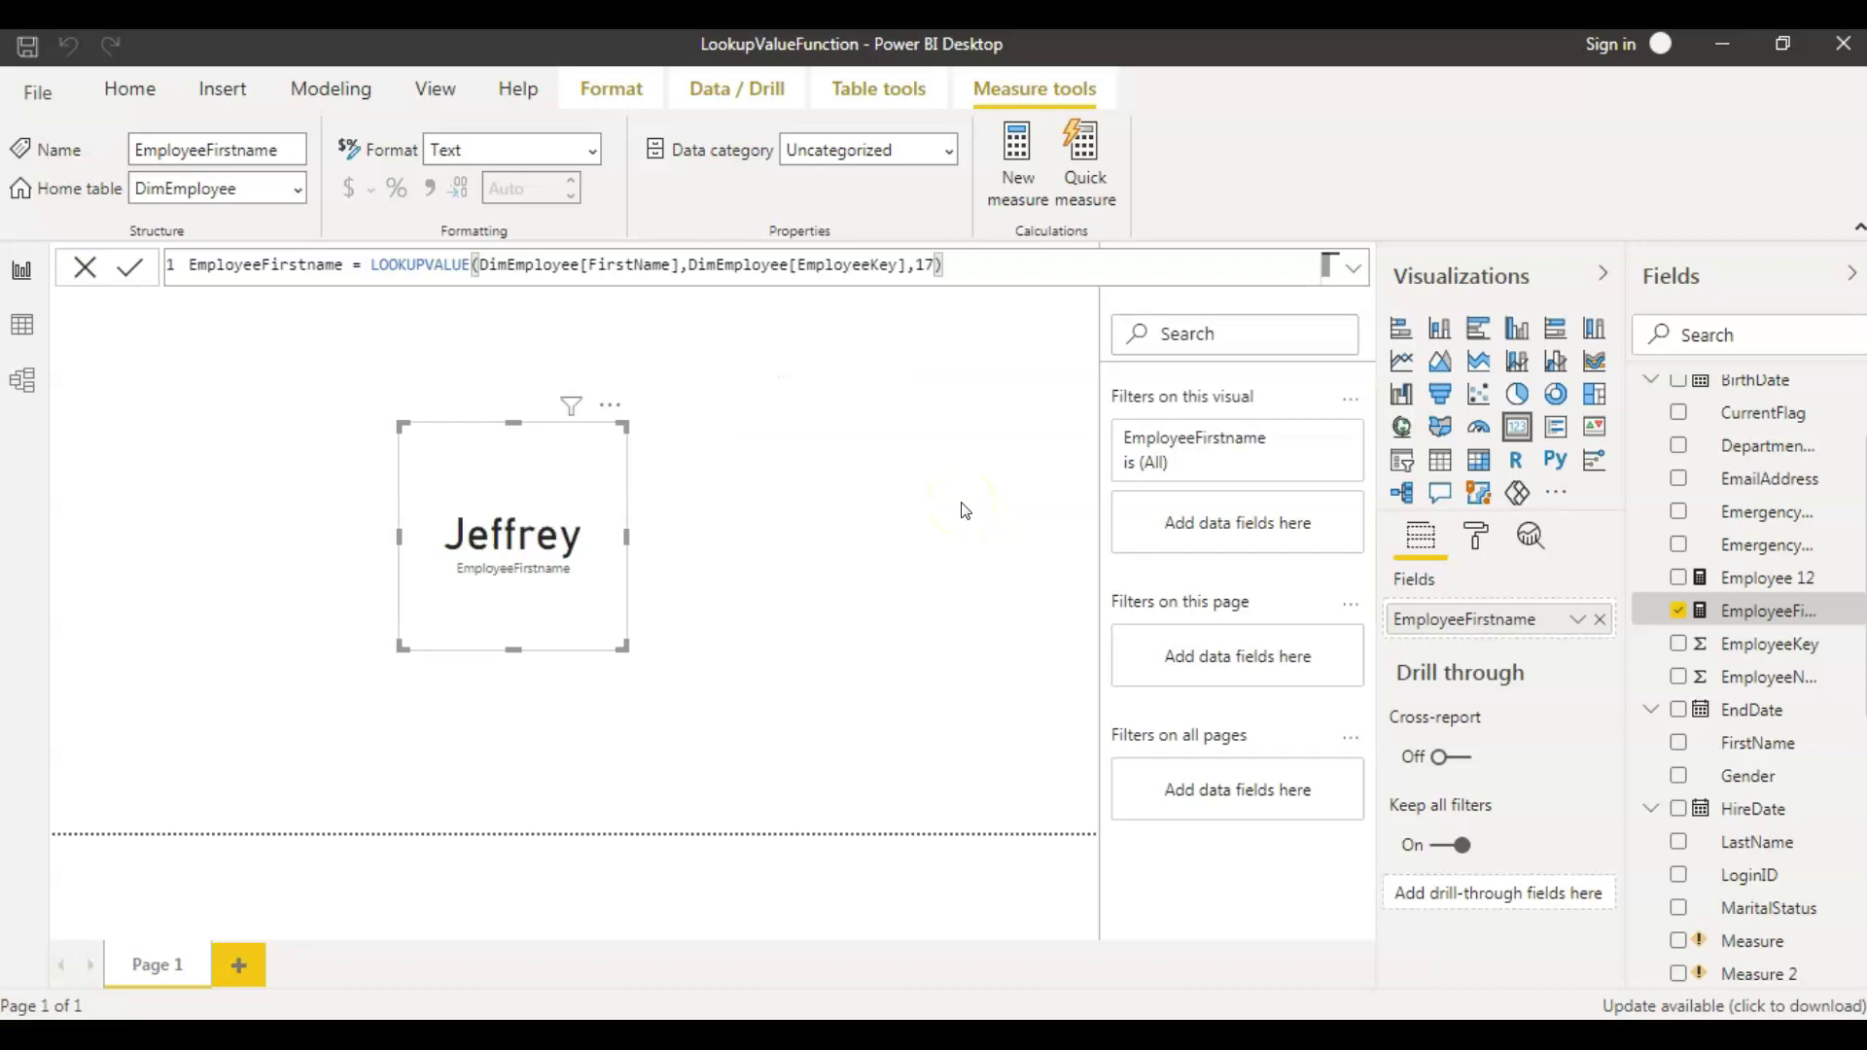
# Check the first name stored for EmployeeKey 17 in the DimEmployee data, and return to the report.
pyautogui.click(23, 324)
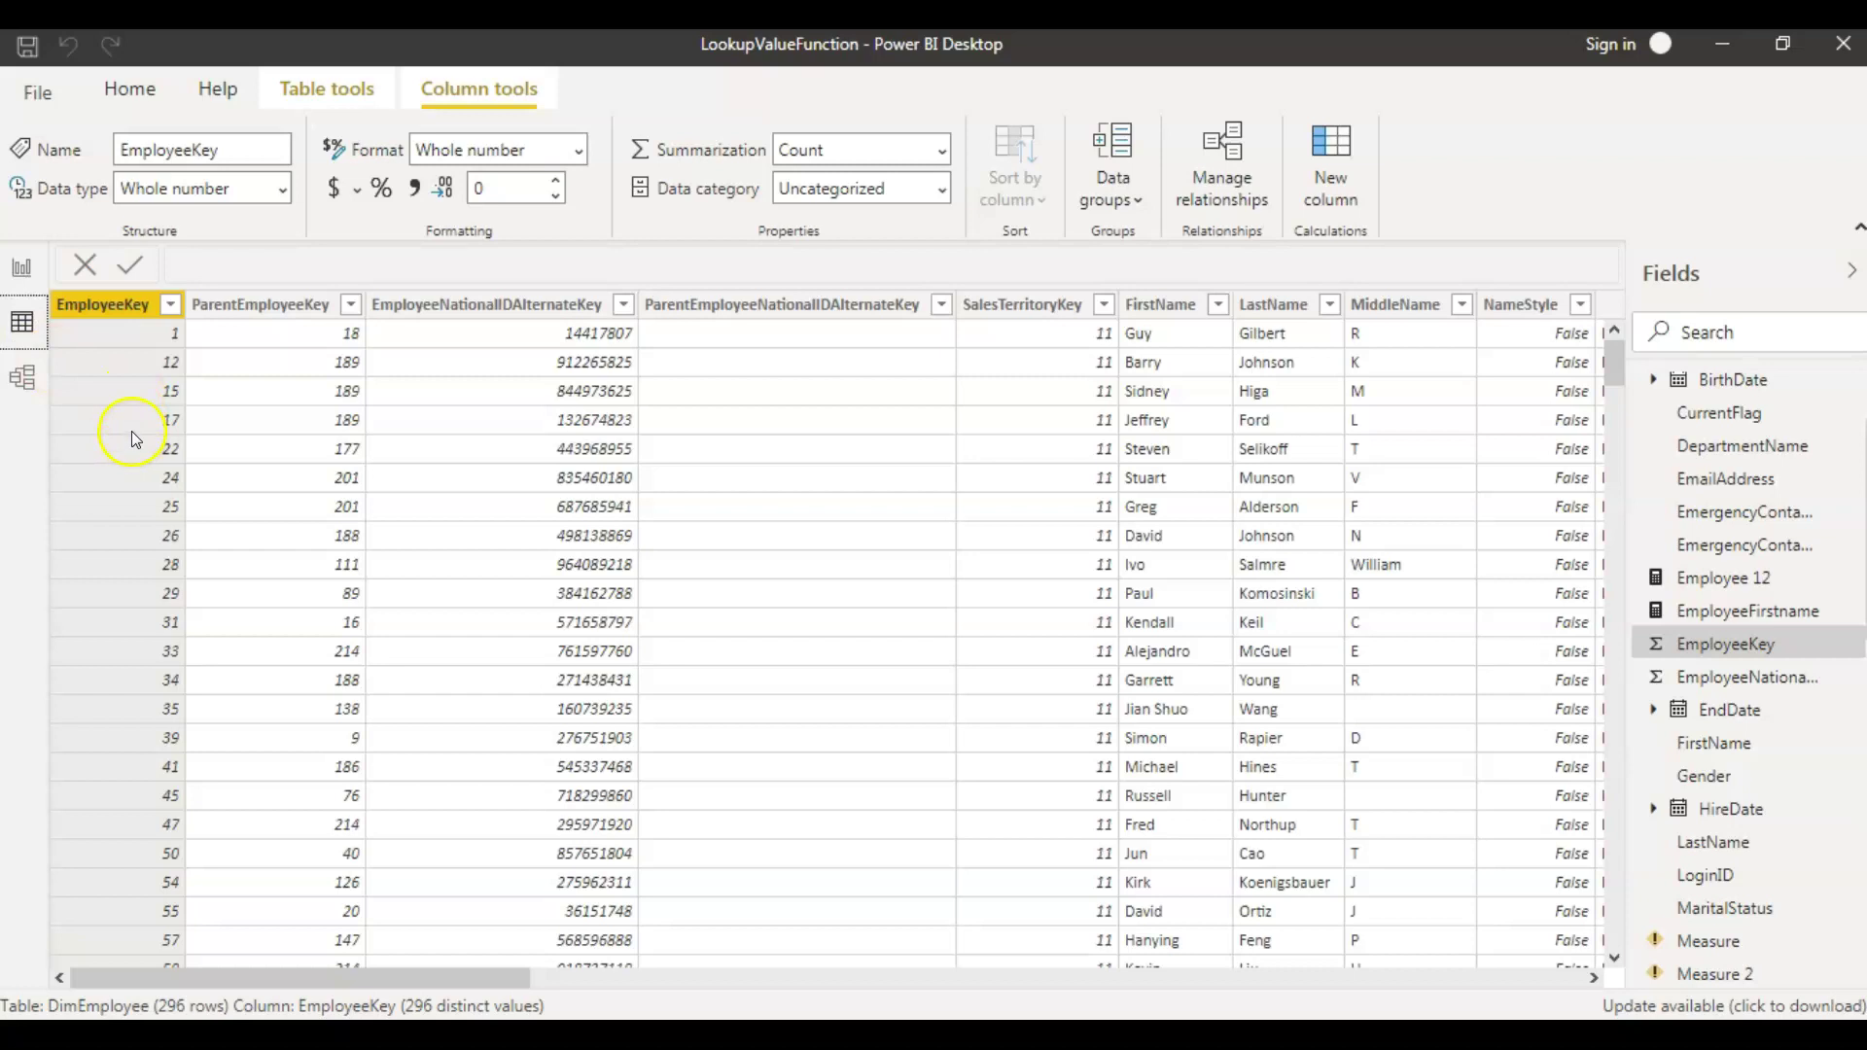
pyautogui.click(131, 426)
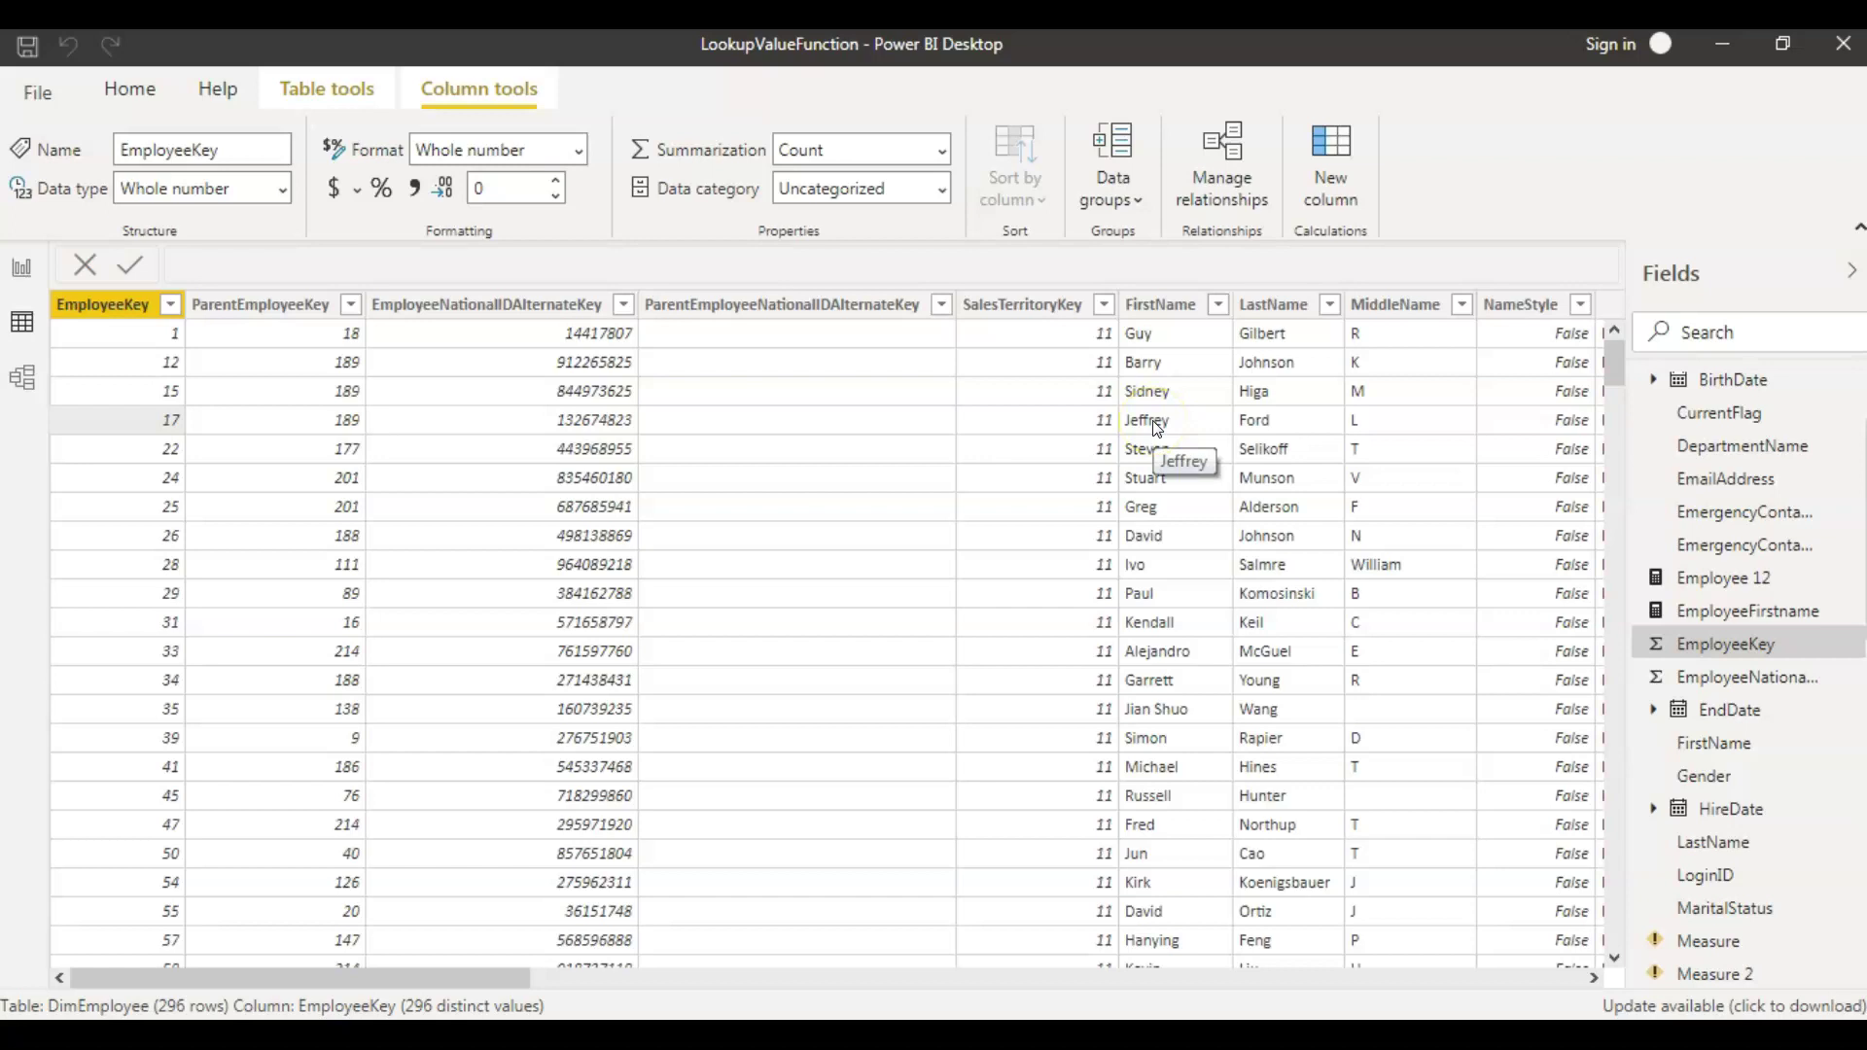
pyautogui.click(56, 310)
pyautogui.click(35, 339)
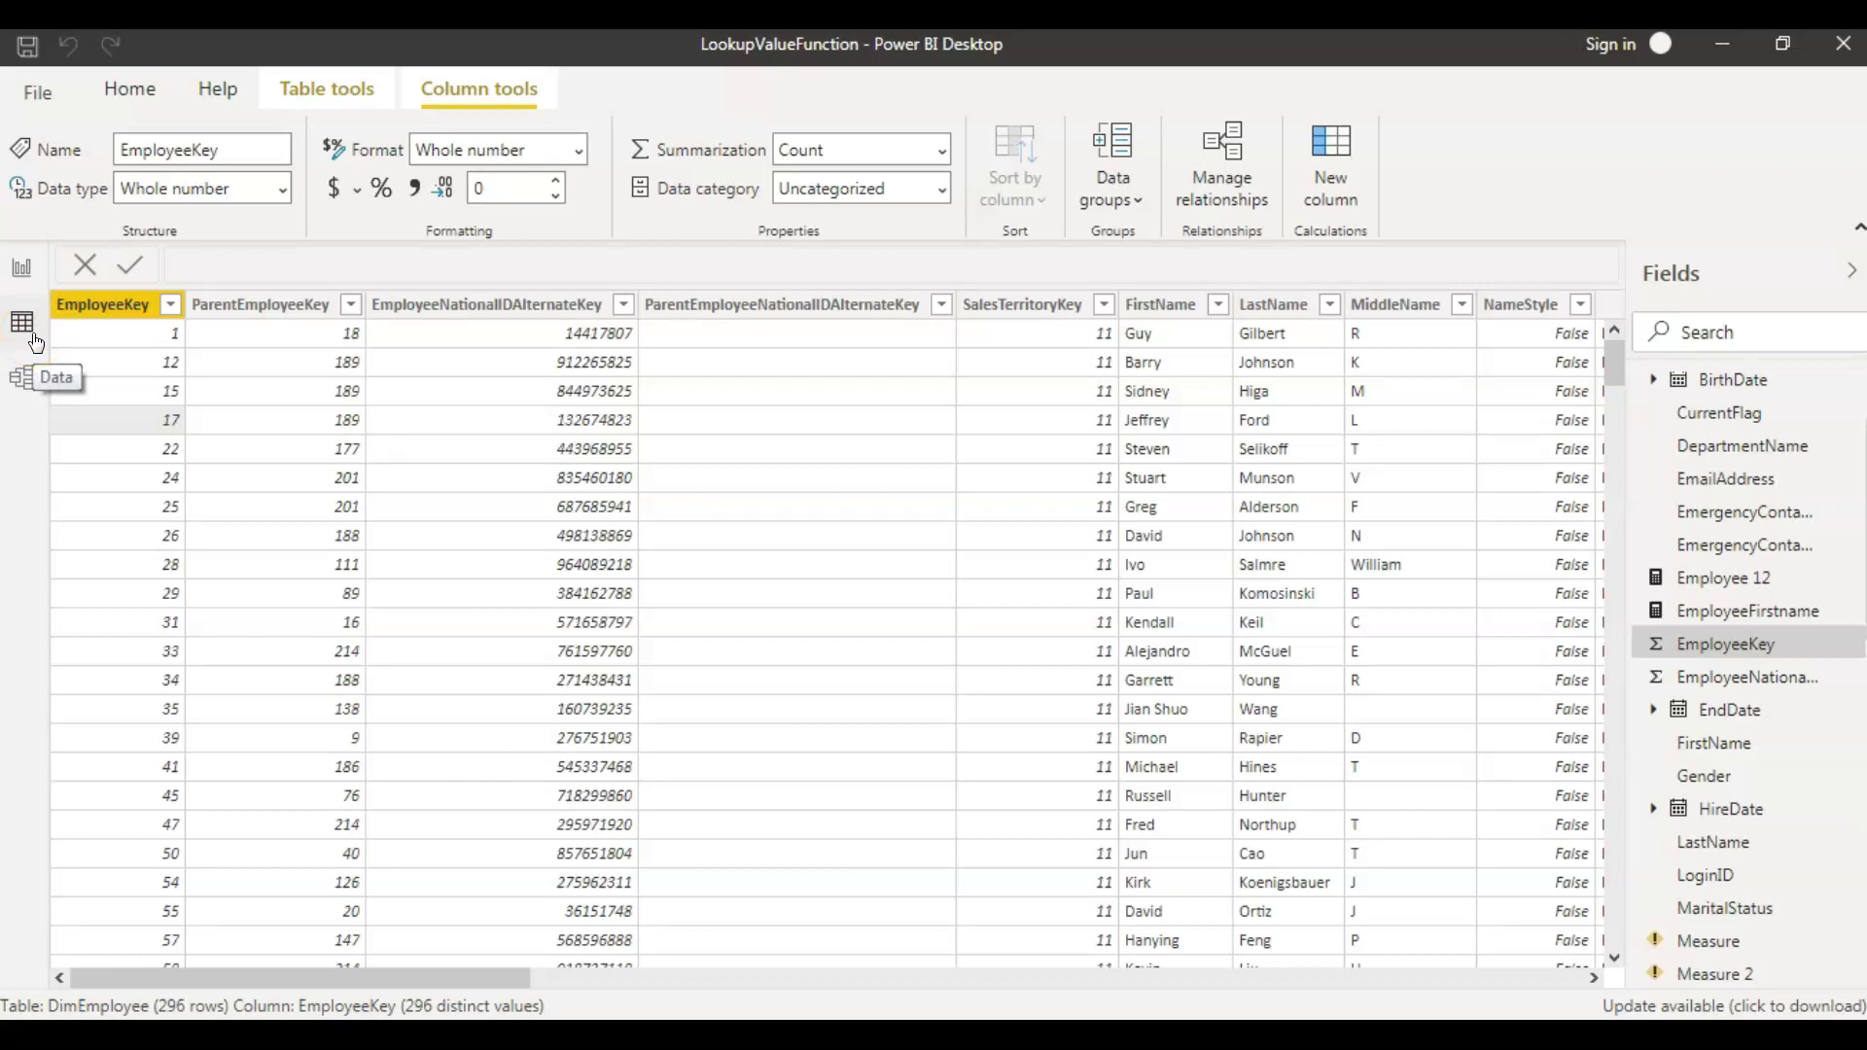
pyautogui.click(19, 272)
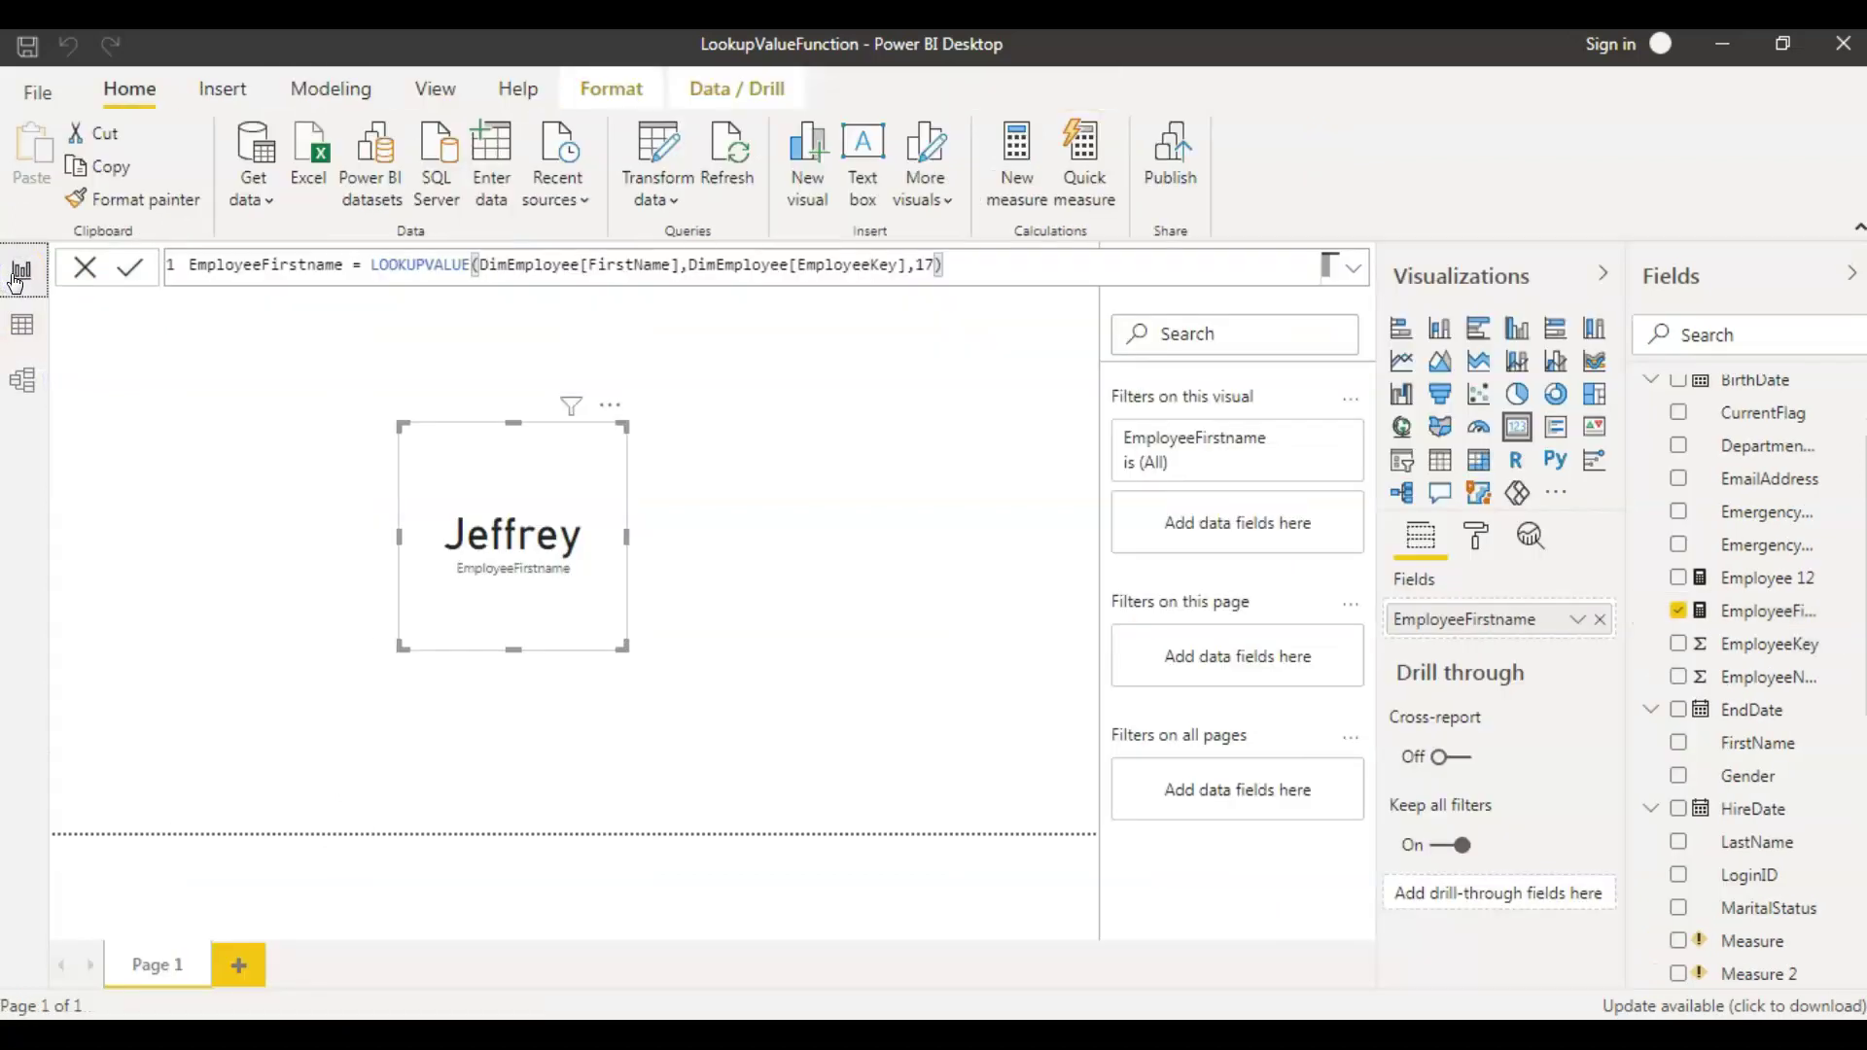
# Move the EmployeeFirstname card to the upper-left area of the report page and leave it selected.
pyautogui.moveTo(437, 458); pyautogui.dragTo(191, 389)
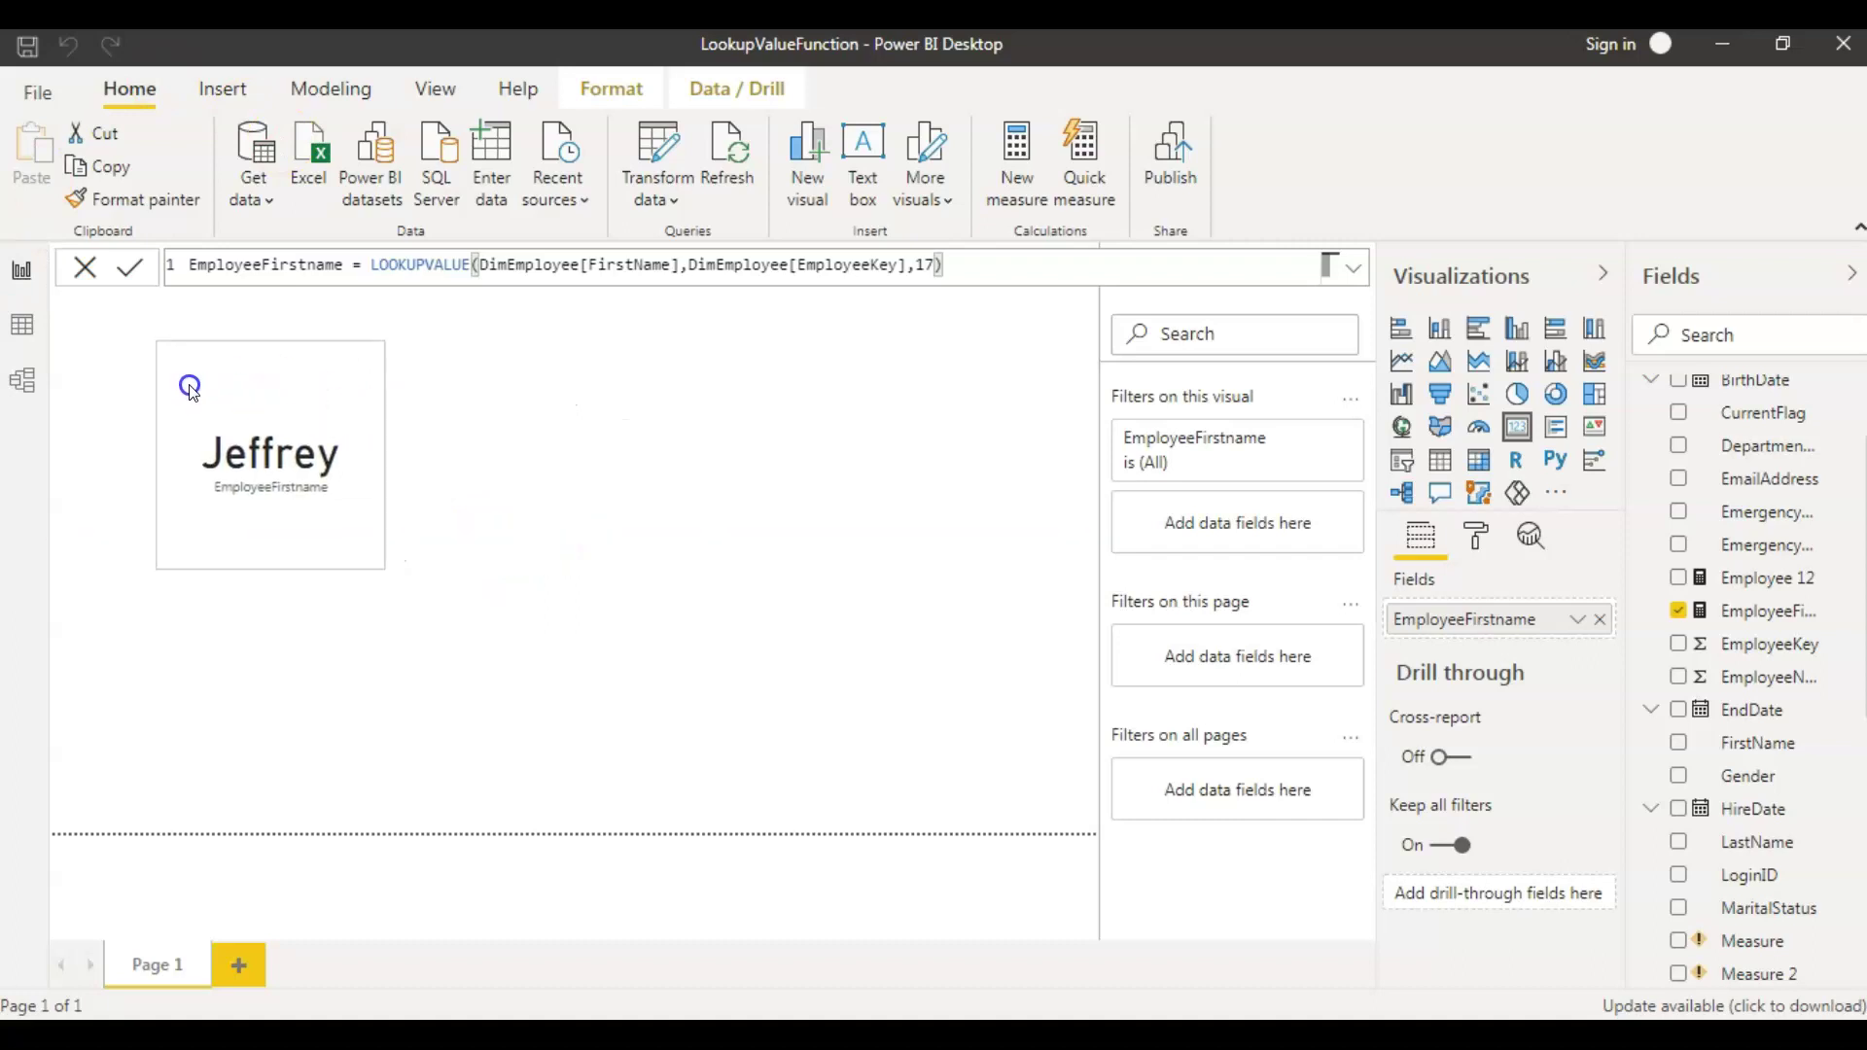
pyautogui.click(613, 551)
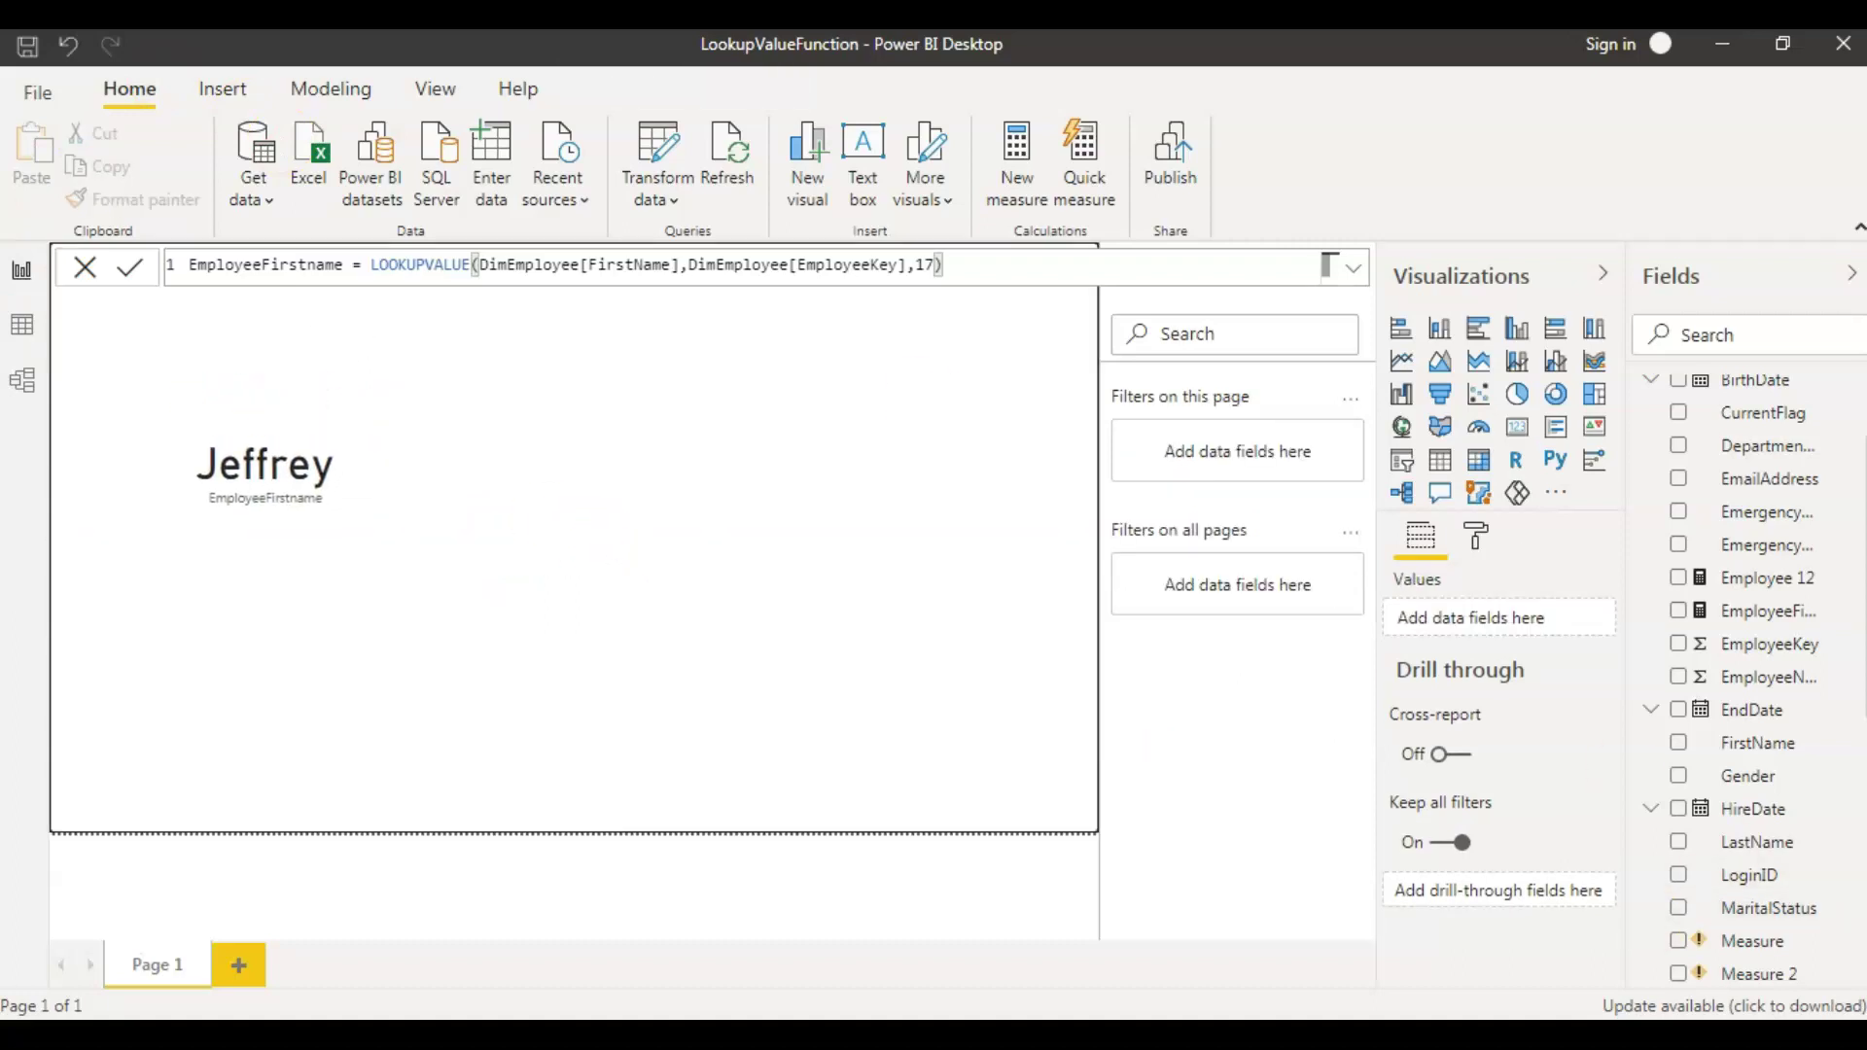
pyautogui.click(594, 765)
pyautogui.click(303, 531)
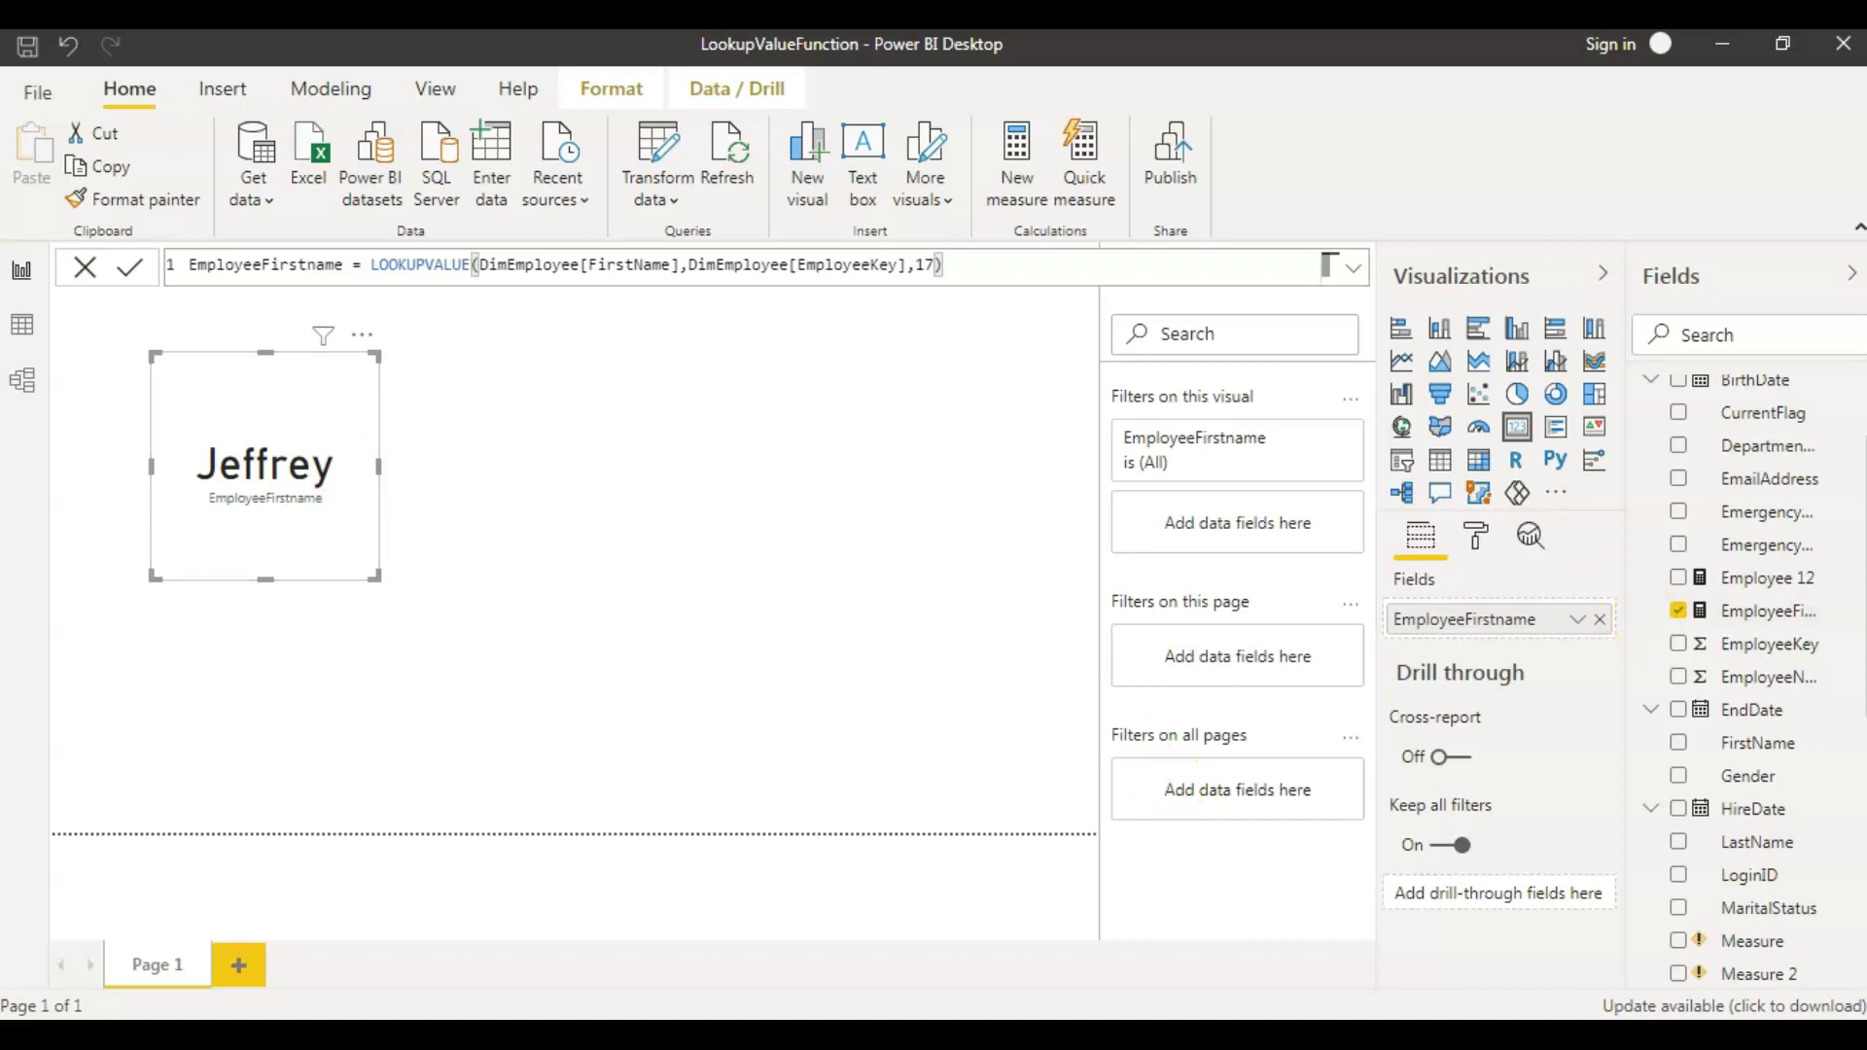
# Examine the field lists of DimCustomer and DimGeography for the GeographyKey column, widening the field list to read the full names.
pyautogui.scroll(3, 1653, 633)
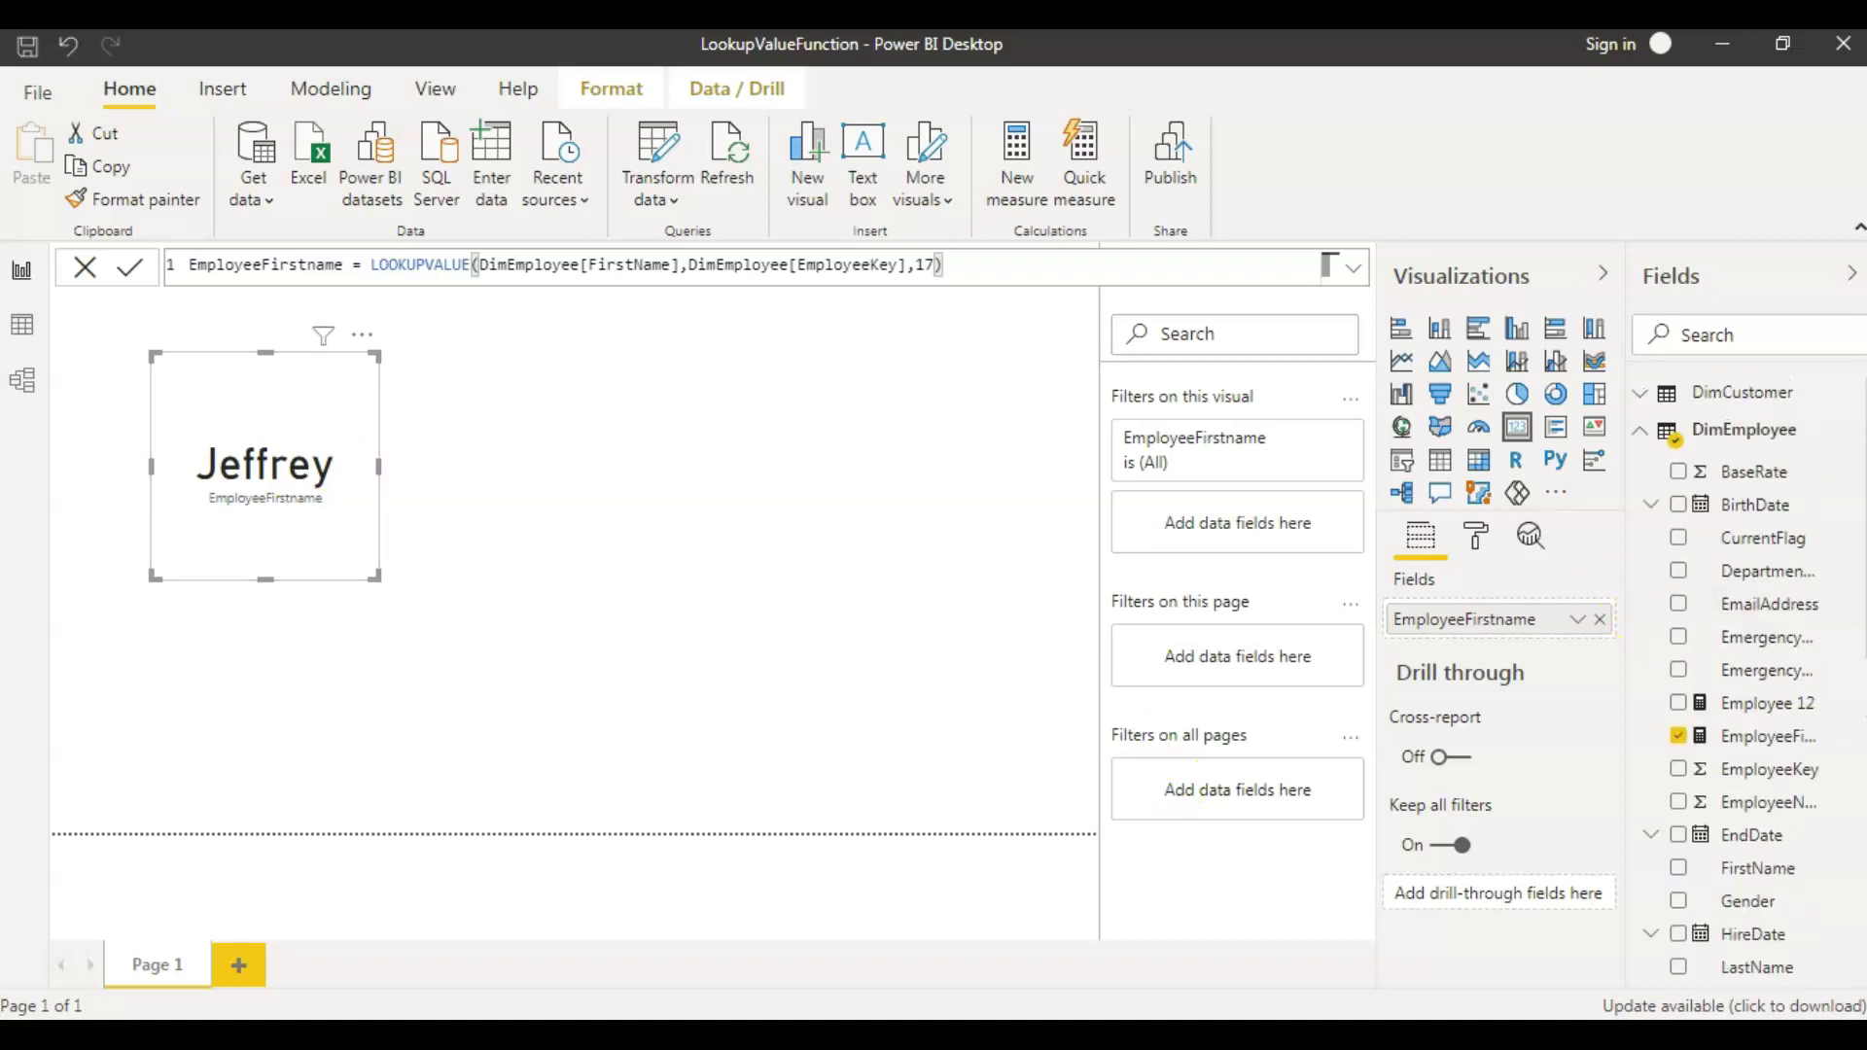
pyautogui.click(1642, 440)
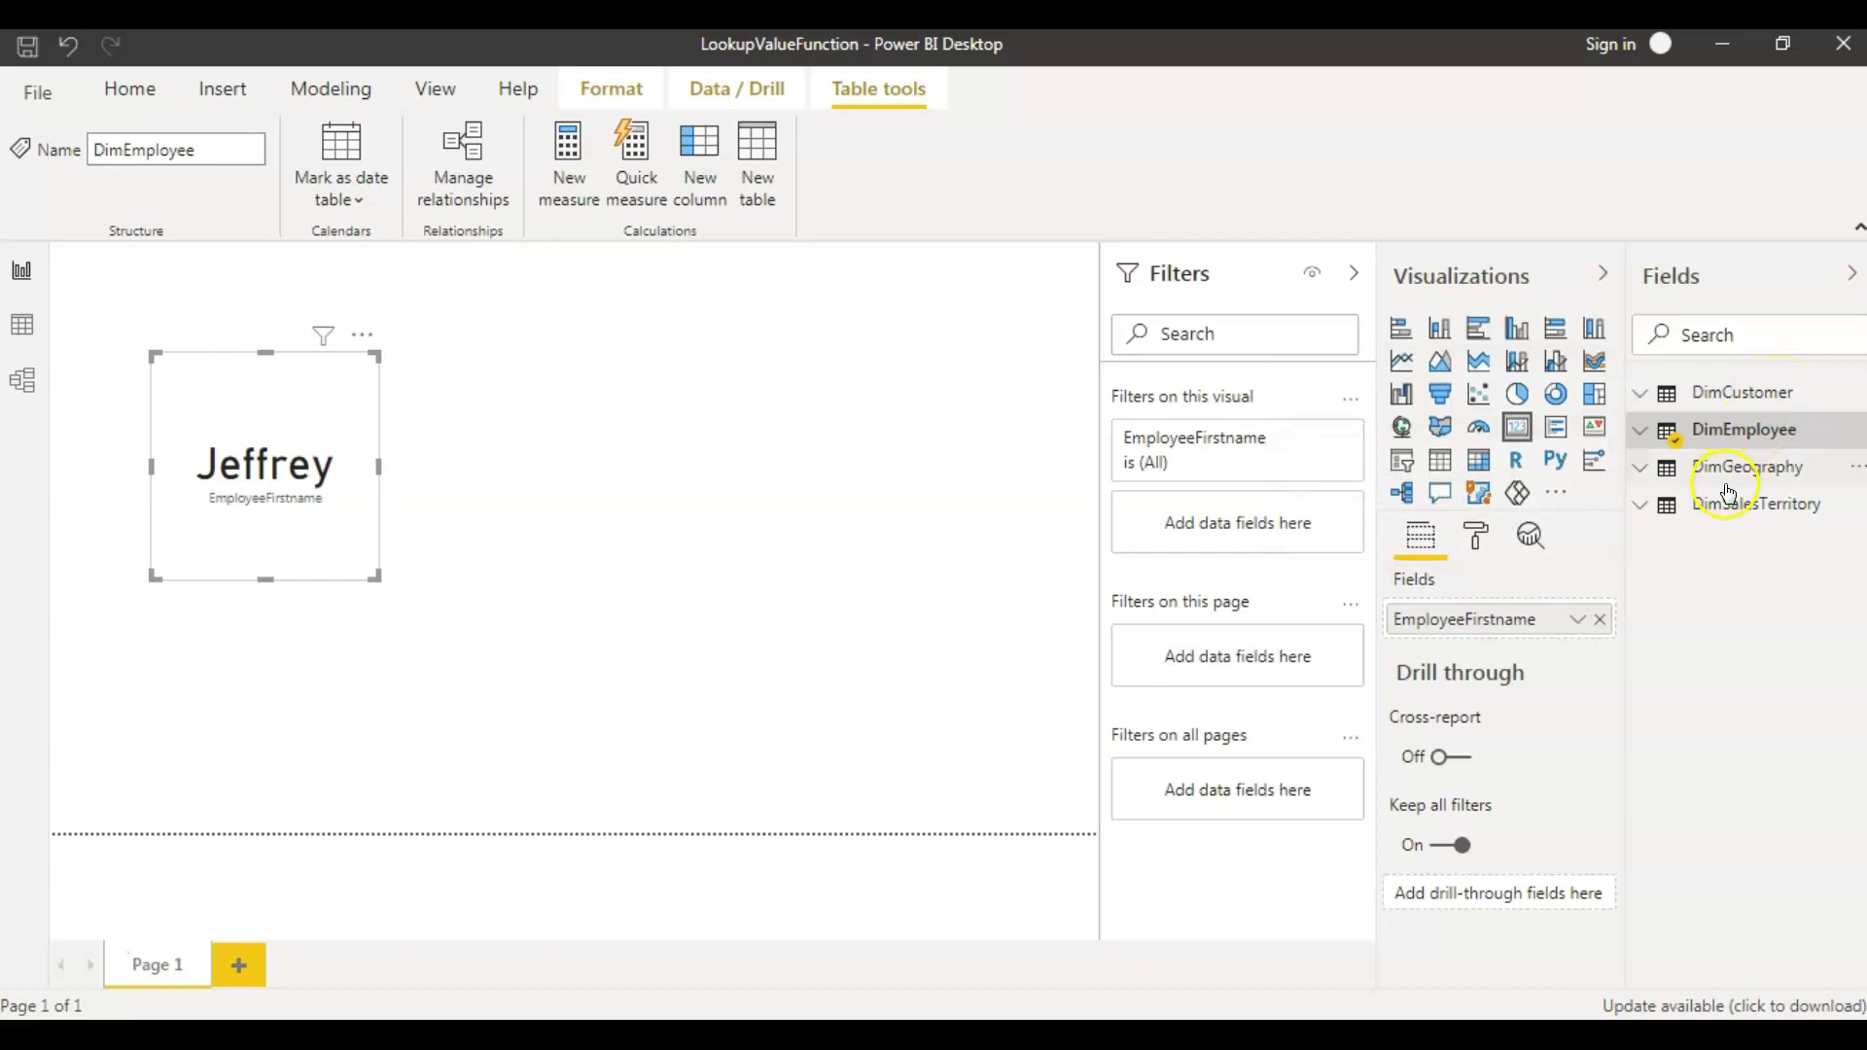
pyautogui.click(1640, 393)
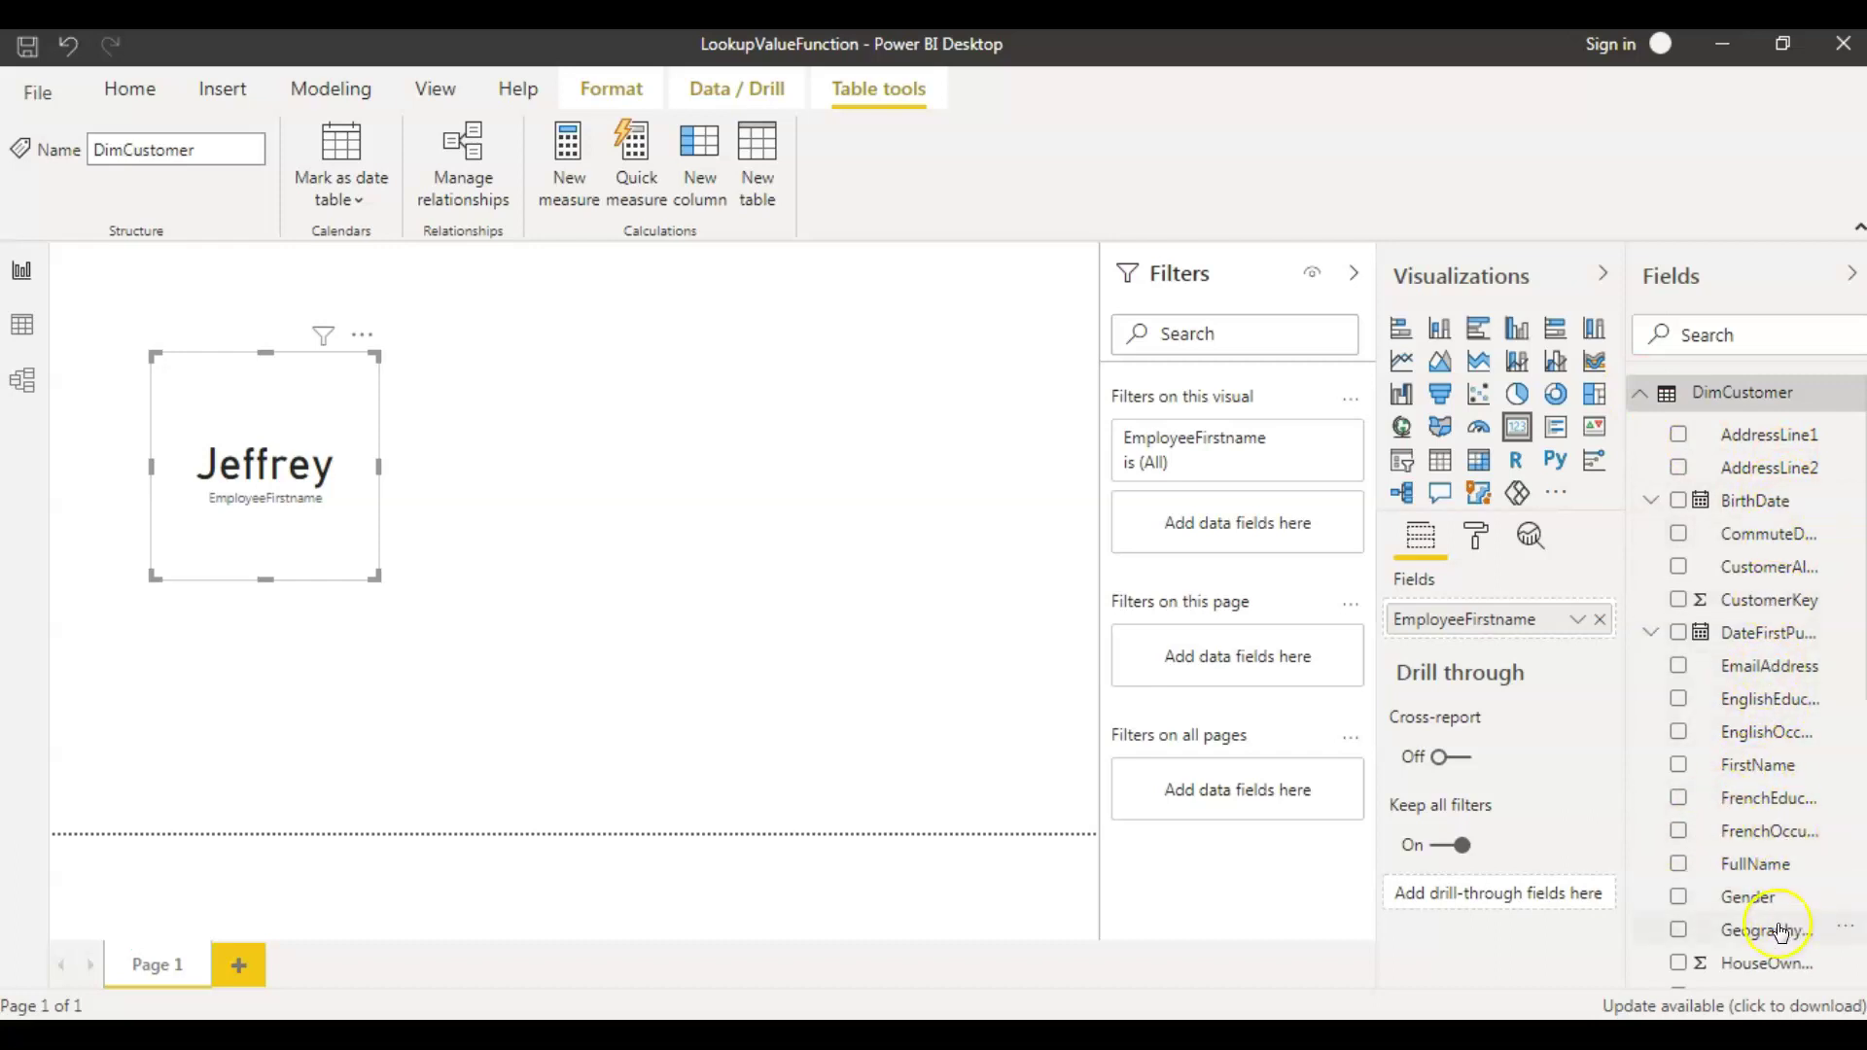
pyautogui.moveTo(1627, 927); pyautogui.dragTo(1556, 919)
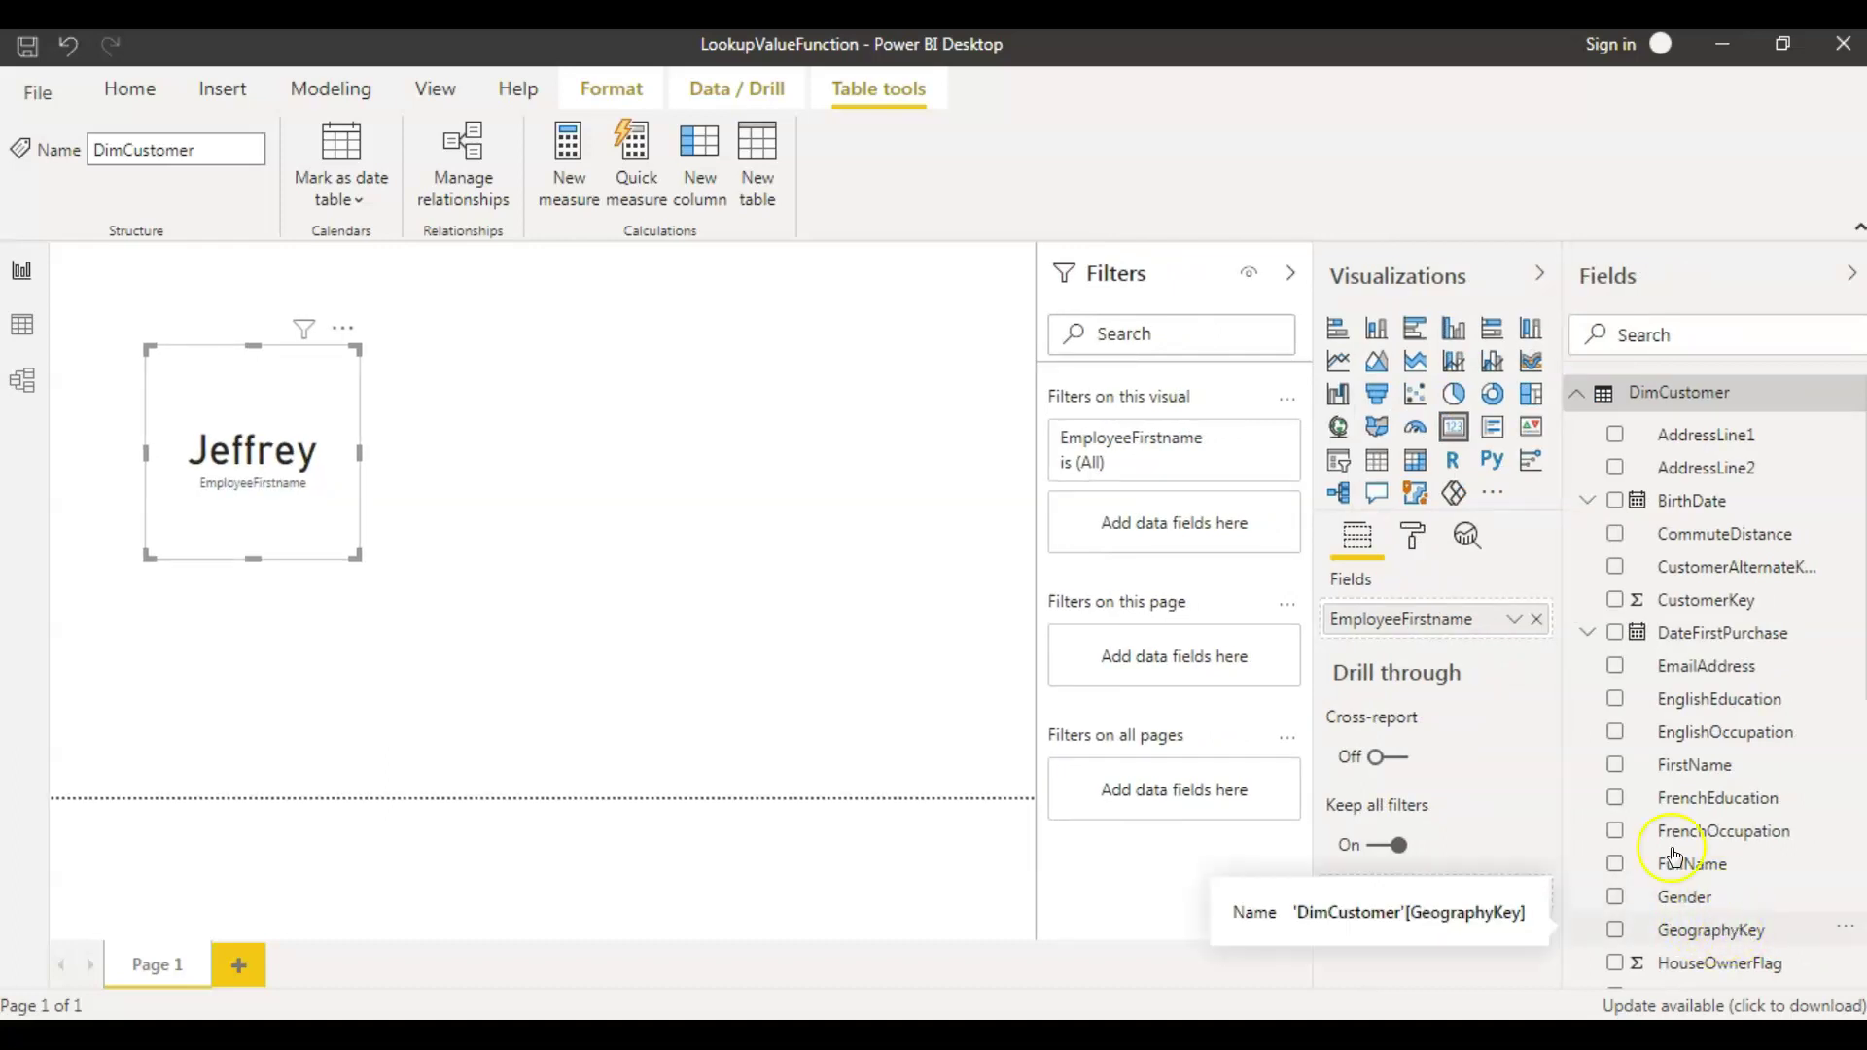
pyautogui.click(1573, 394)
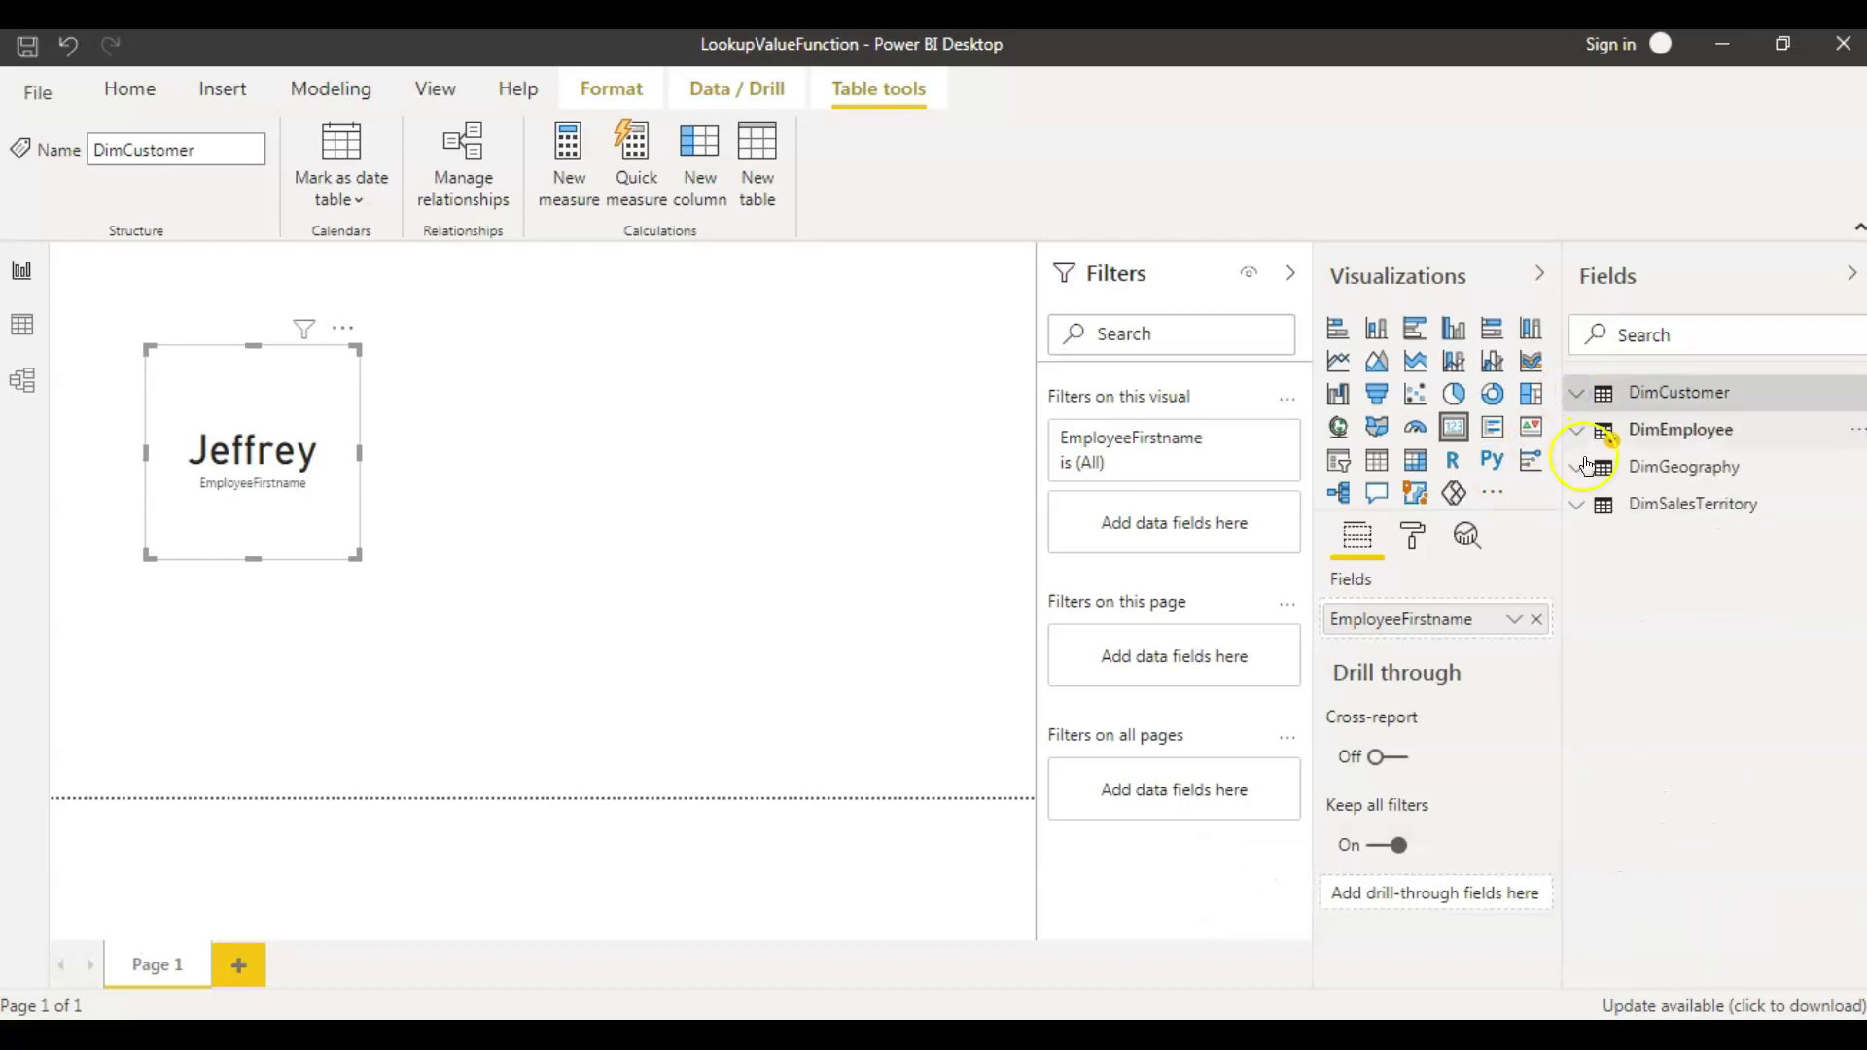
pyautogui.click(1579, 471)
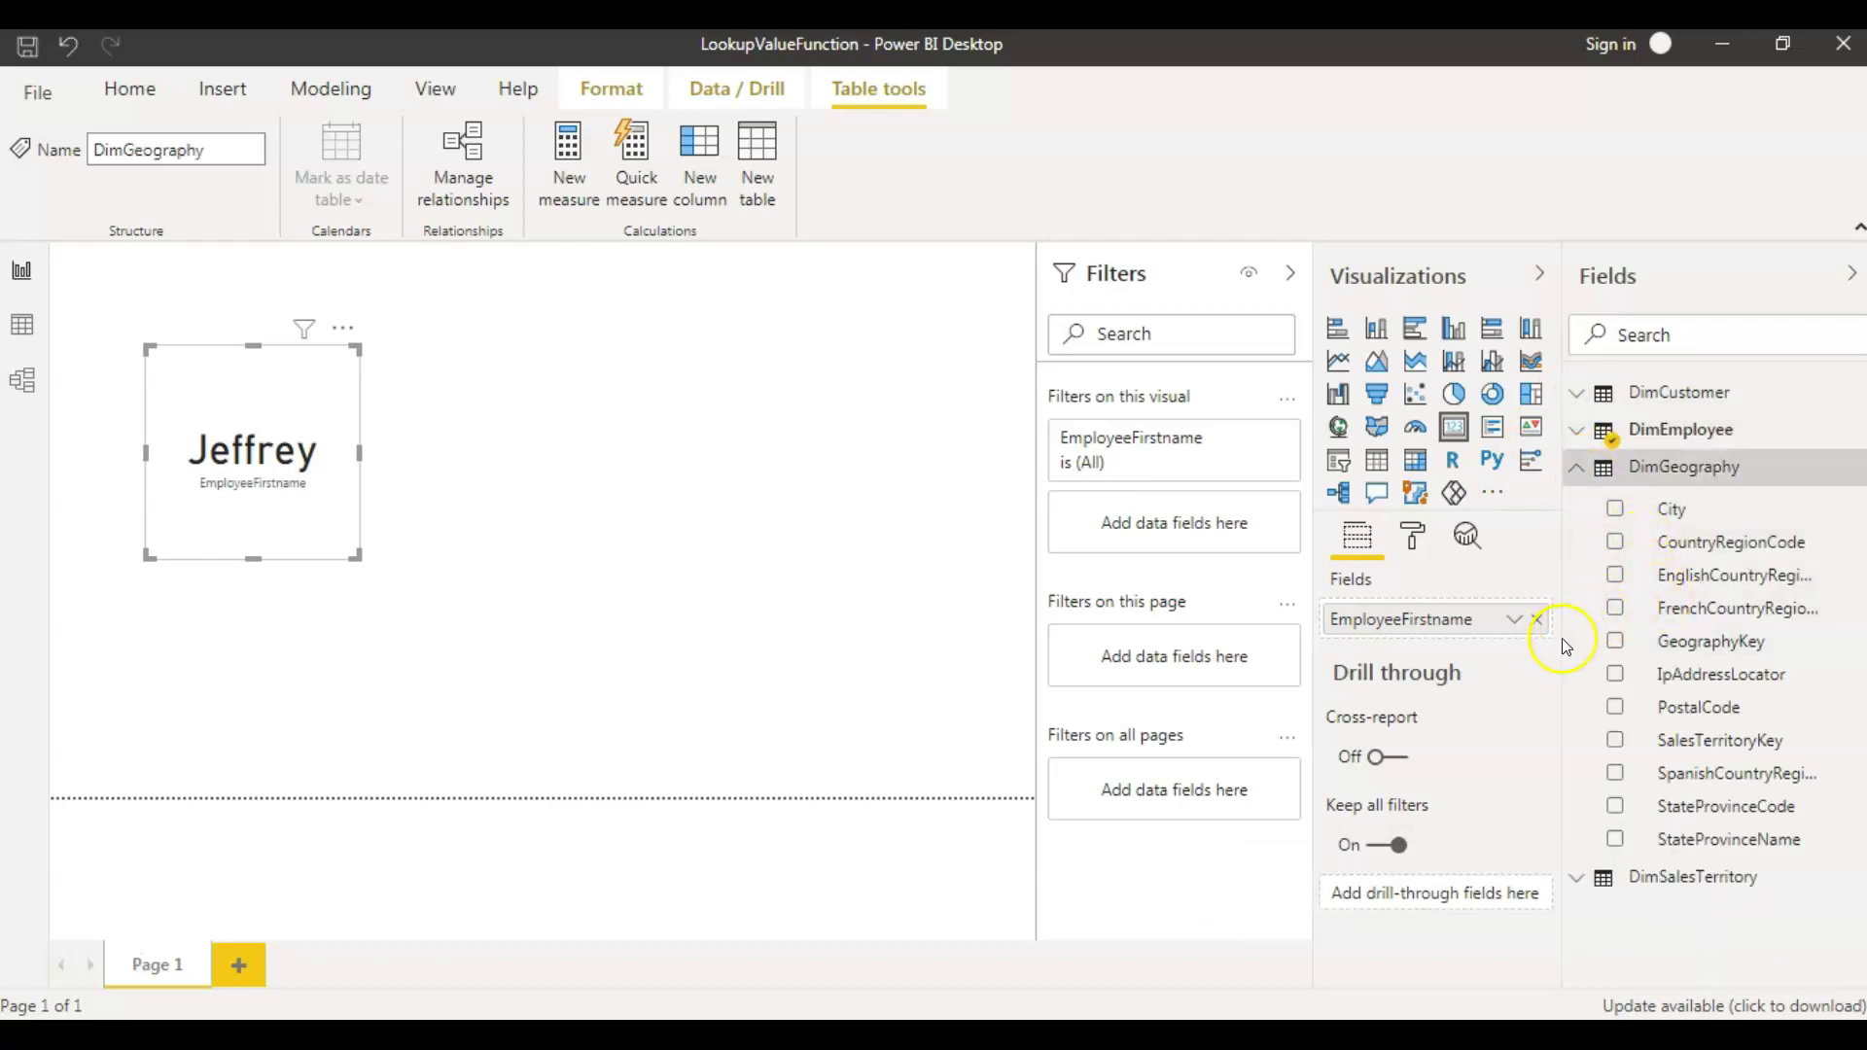
pyautogui.moveTo(1563, 637); pyautogui.dragTo(1468, 651)
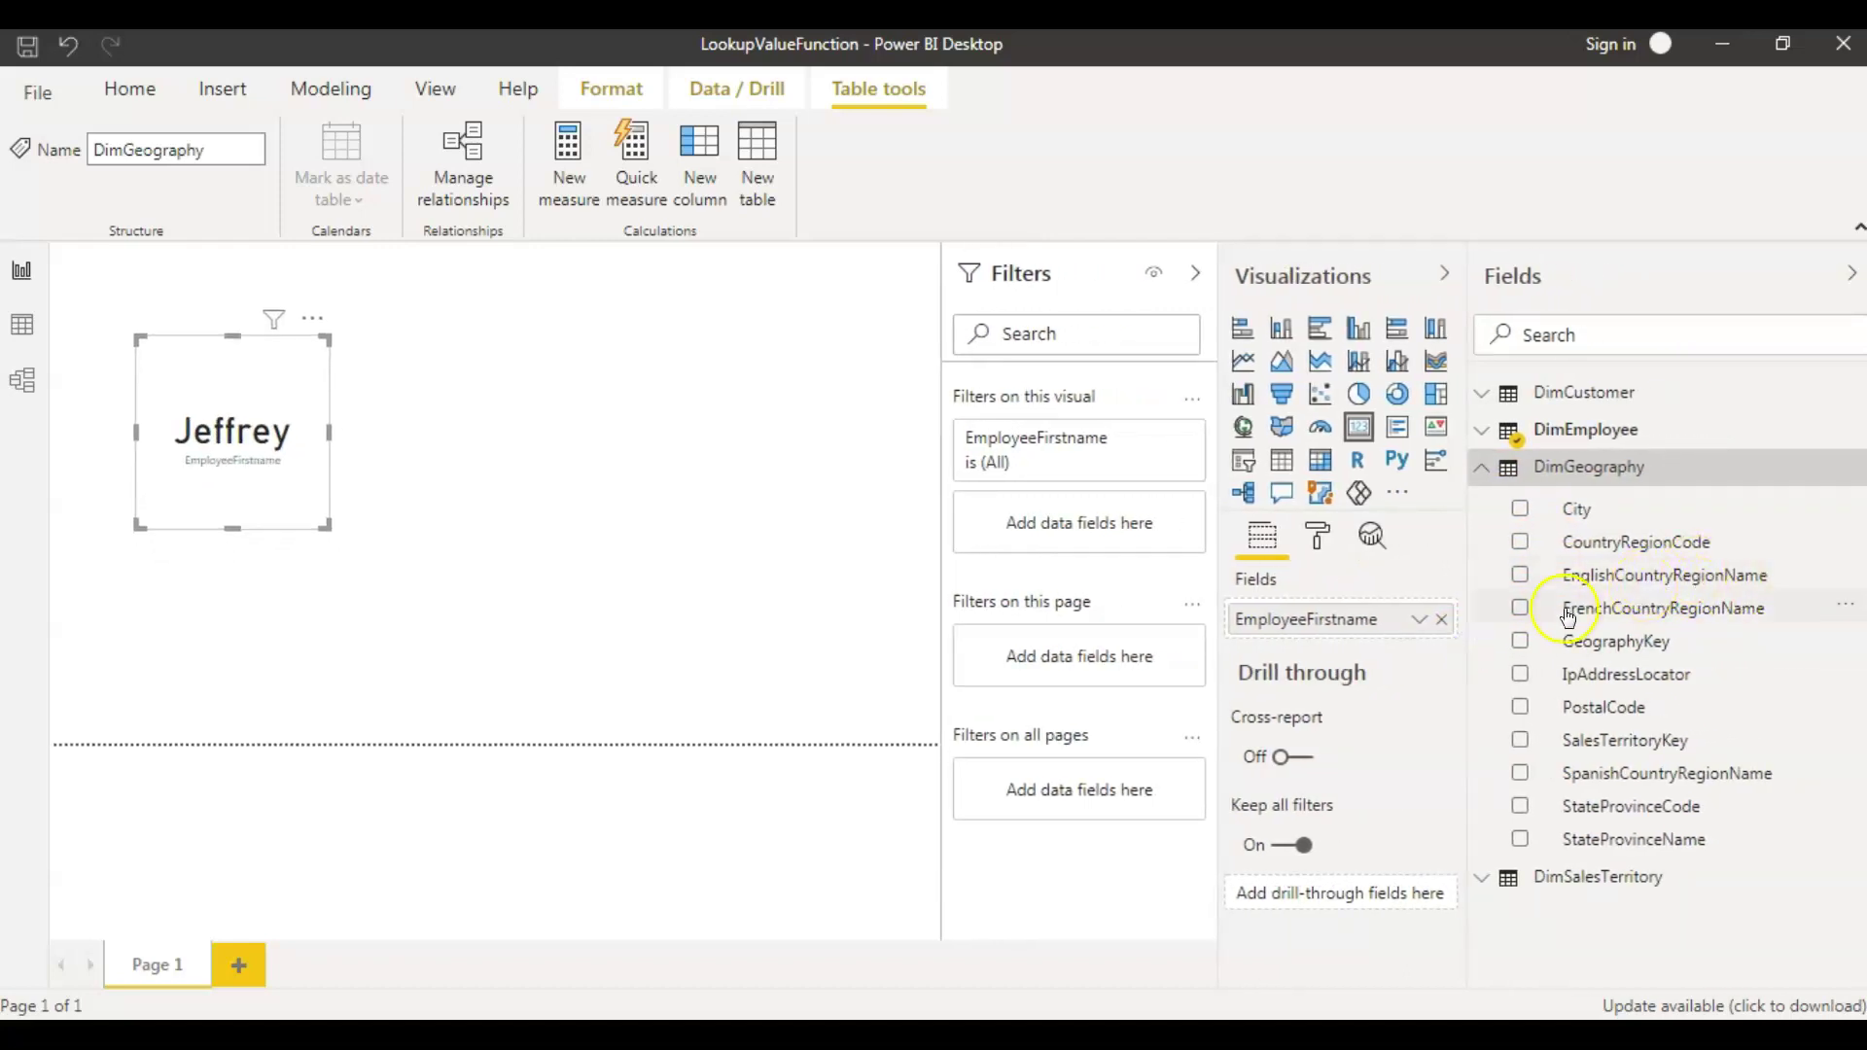
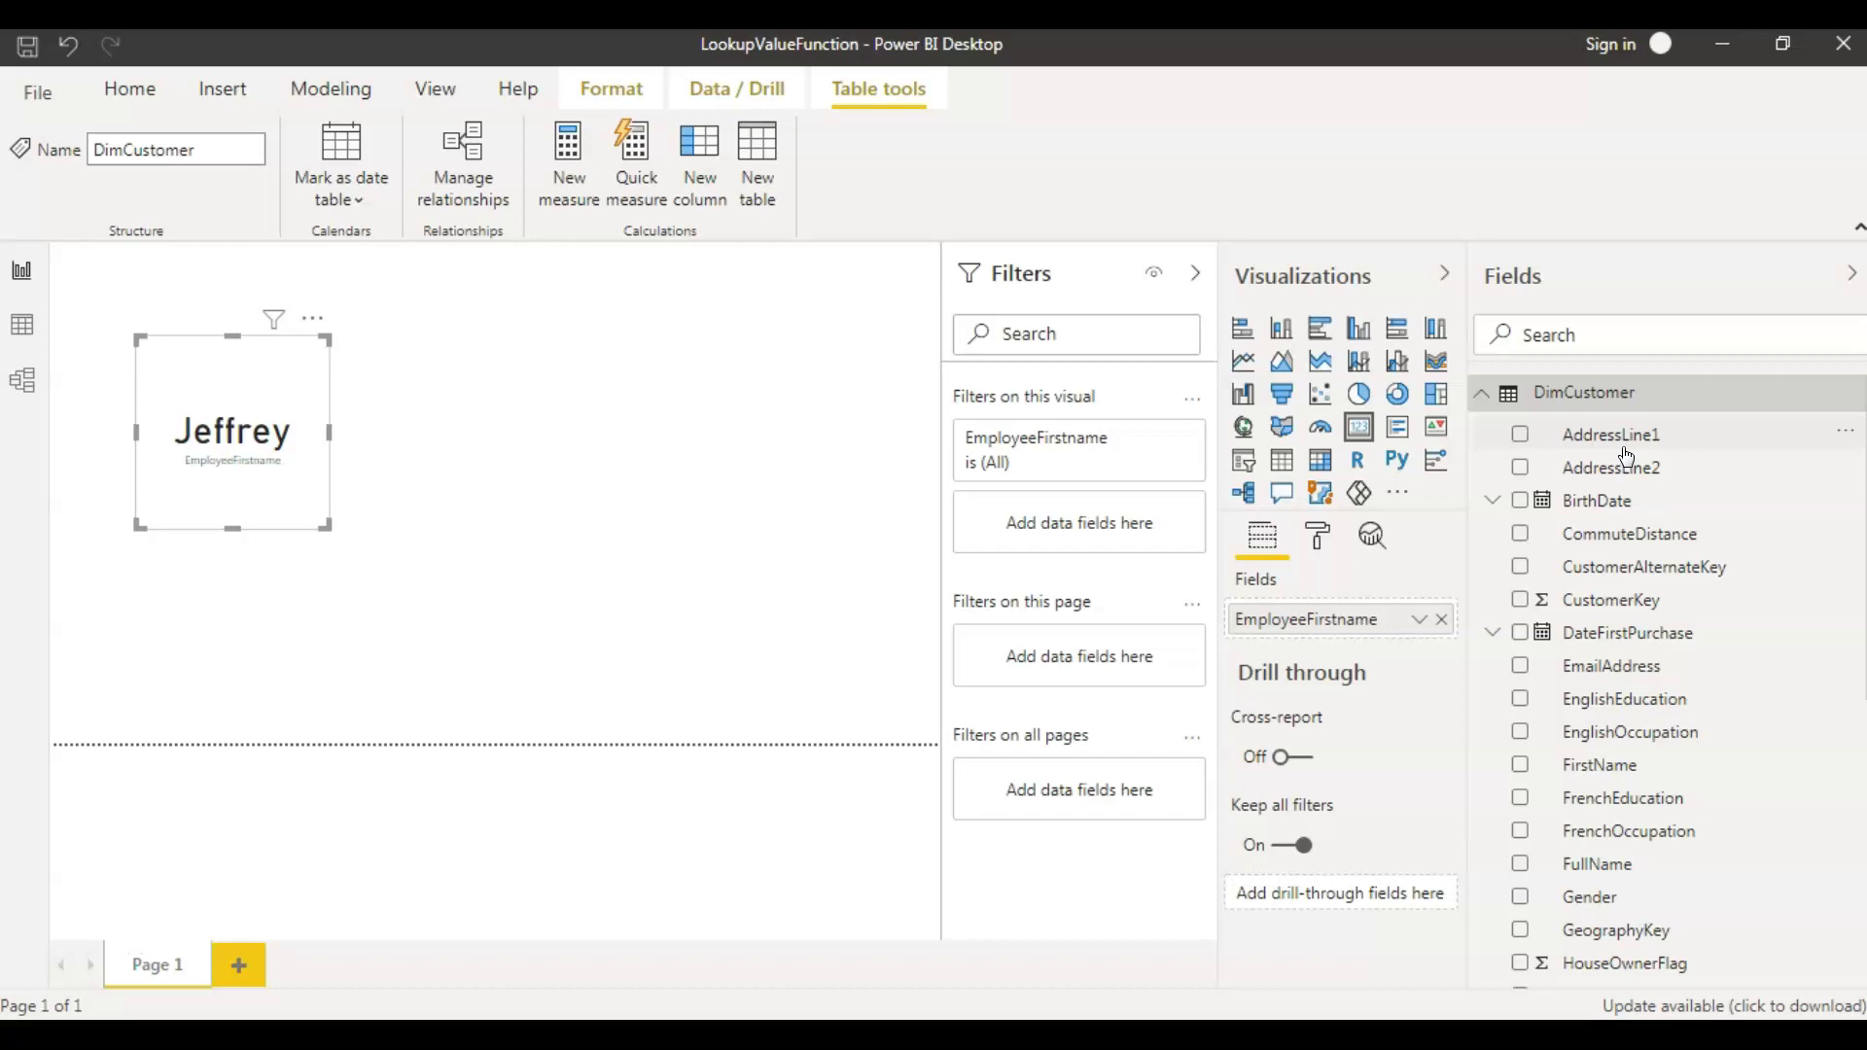
# Switch to the data view, display the DimCustomer table, and look across its columns up to FullName.
pyautogui.click(24, 327)
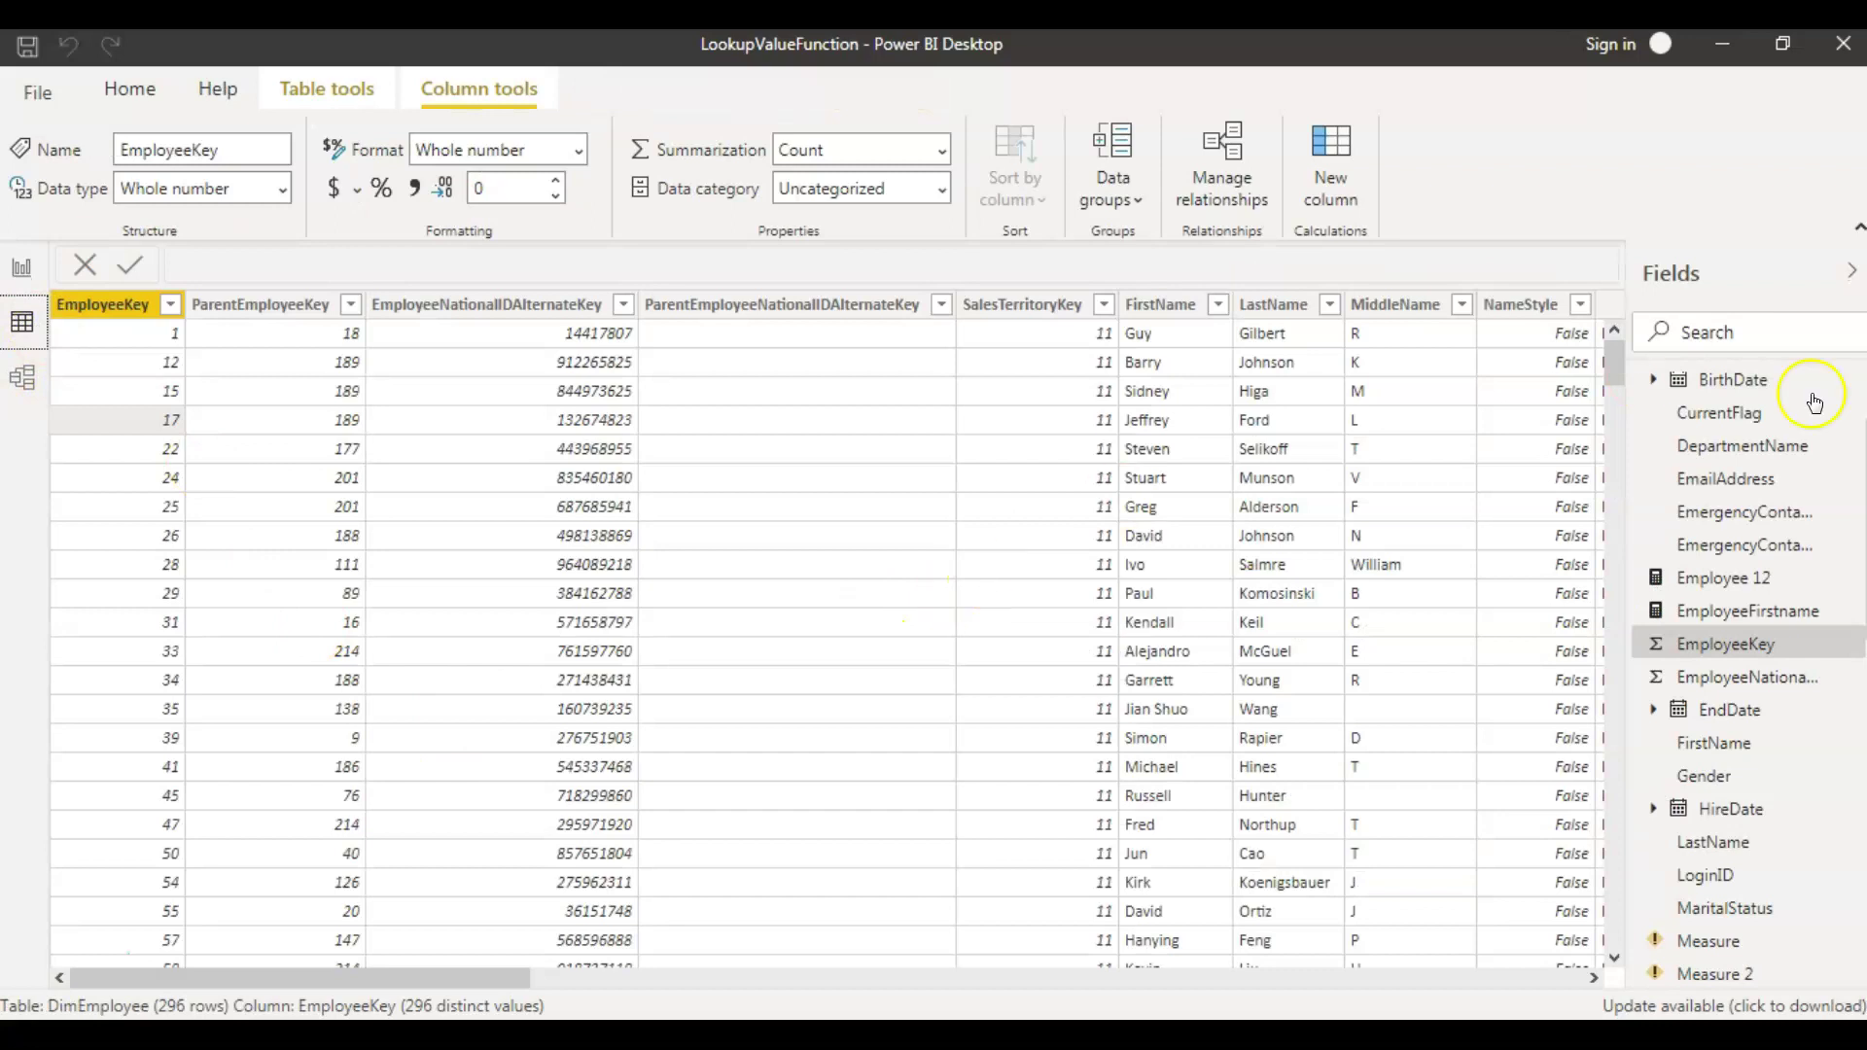
pyautogui.scroll(2, 1795, 402)
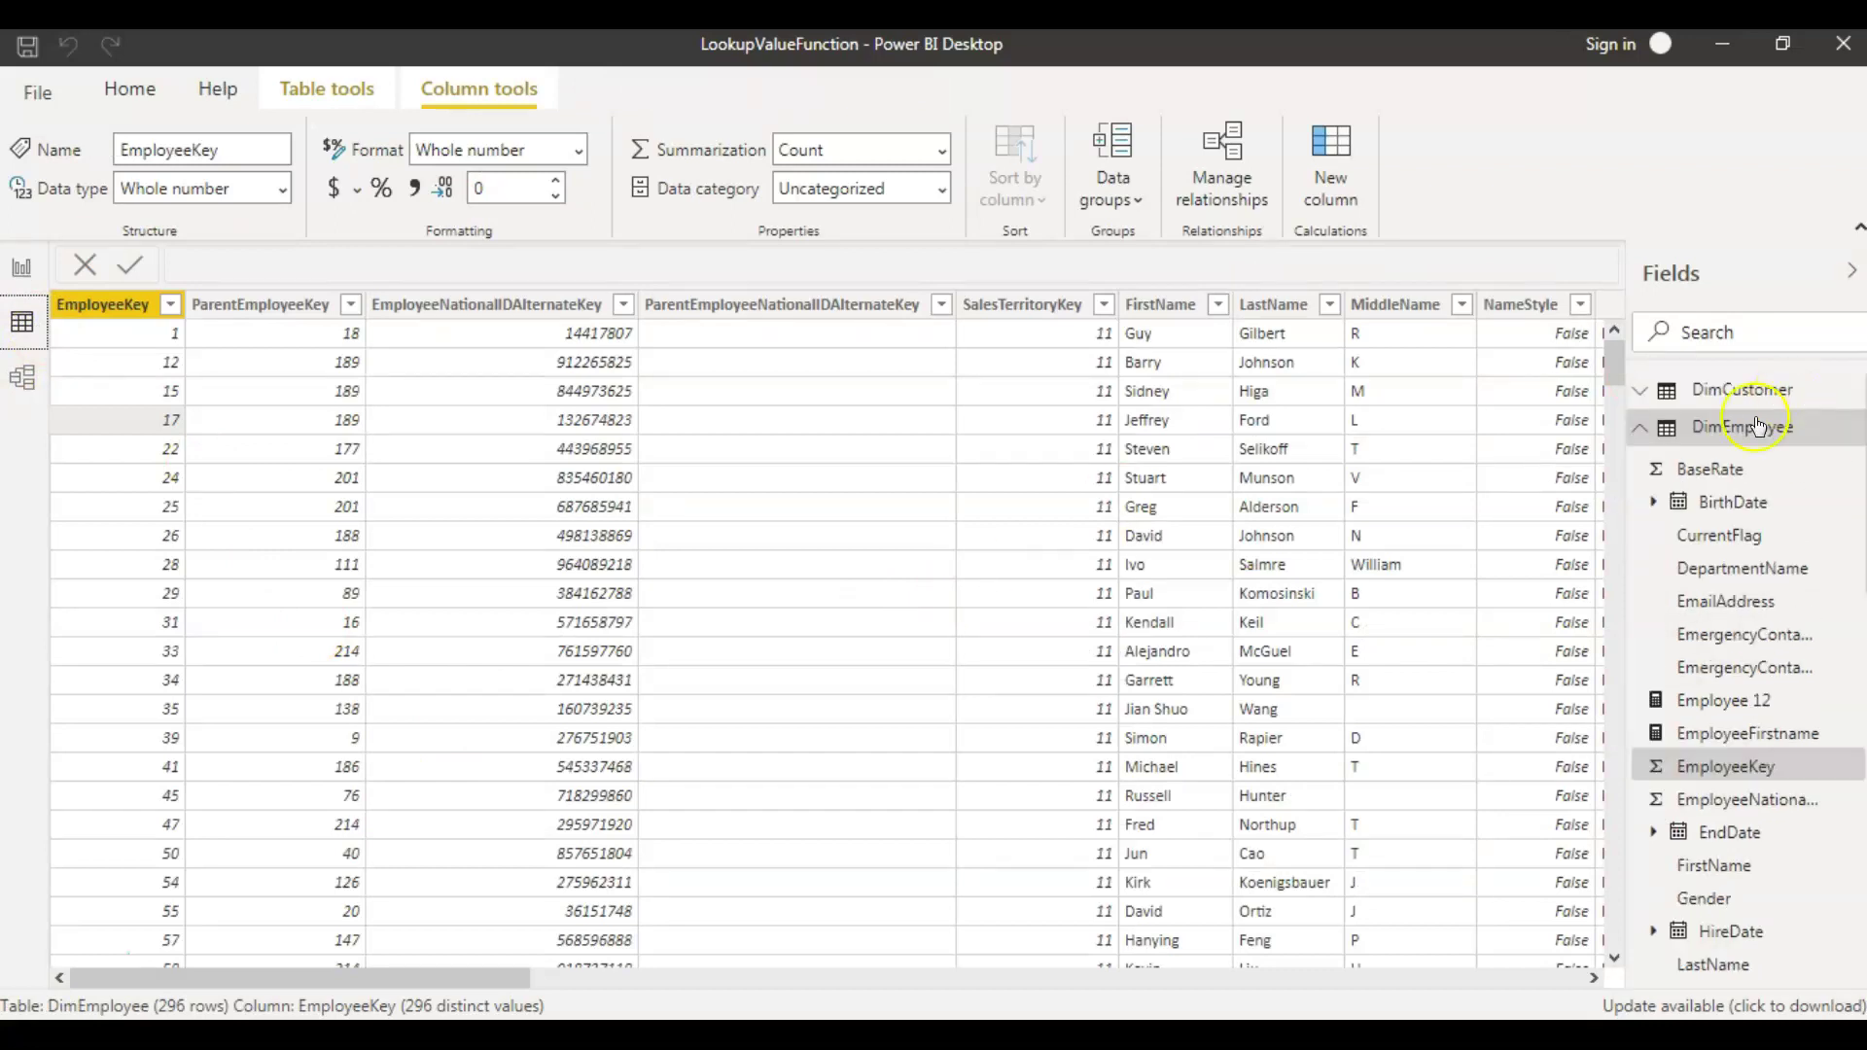
pyautogui.click(1641, 428)
pyautogui.click(1752, 392)
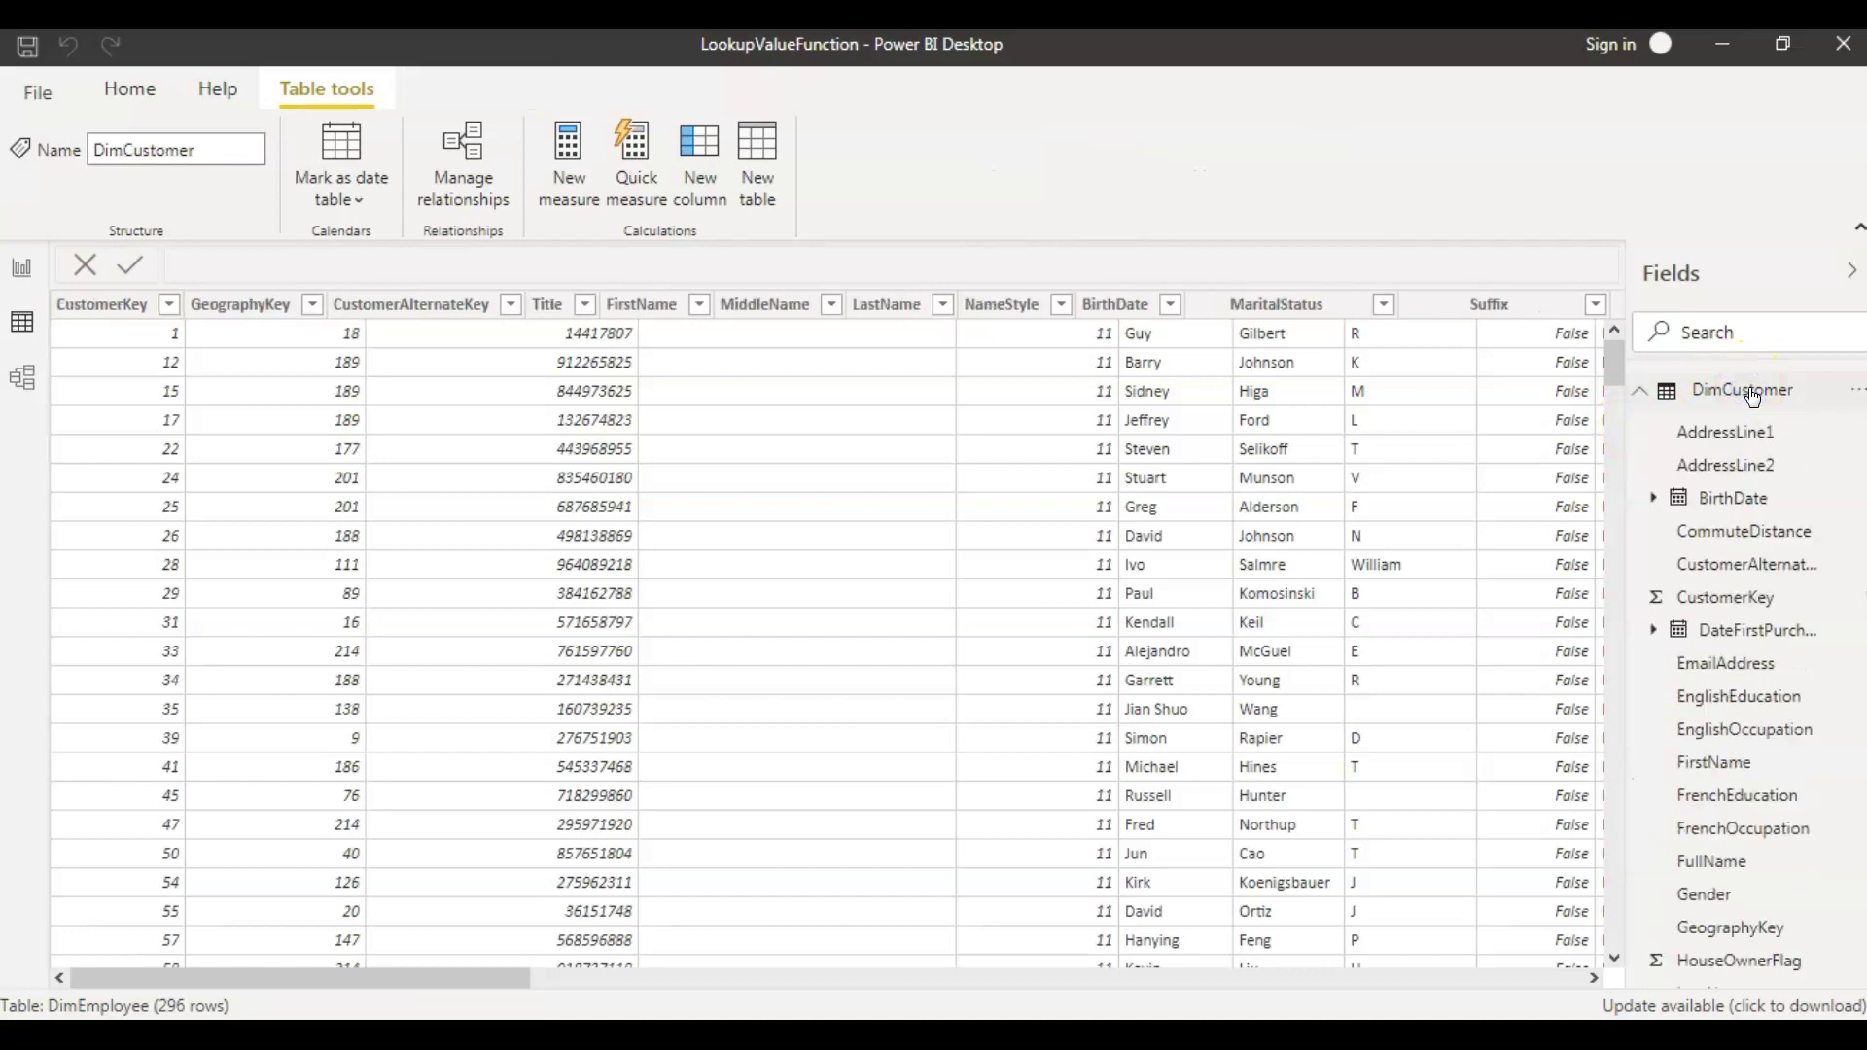
pyautogui.click(1753, 392)
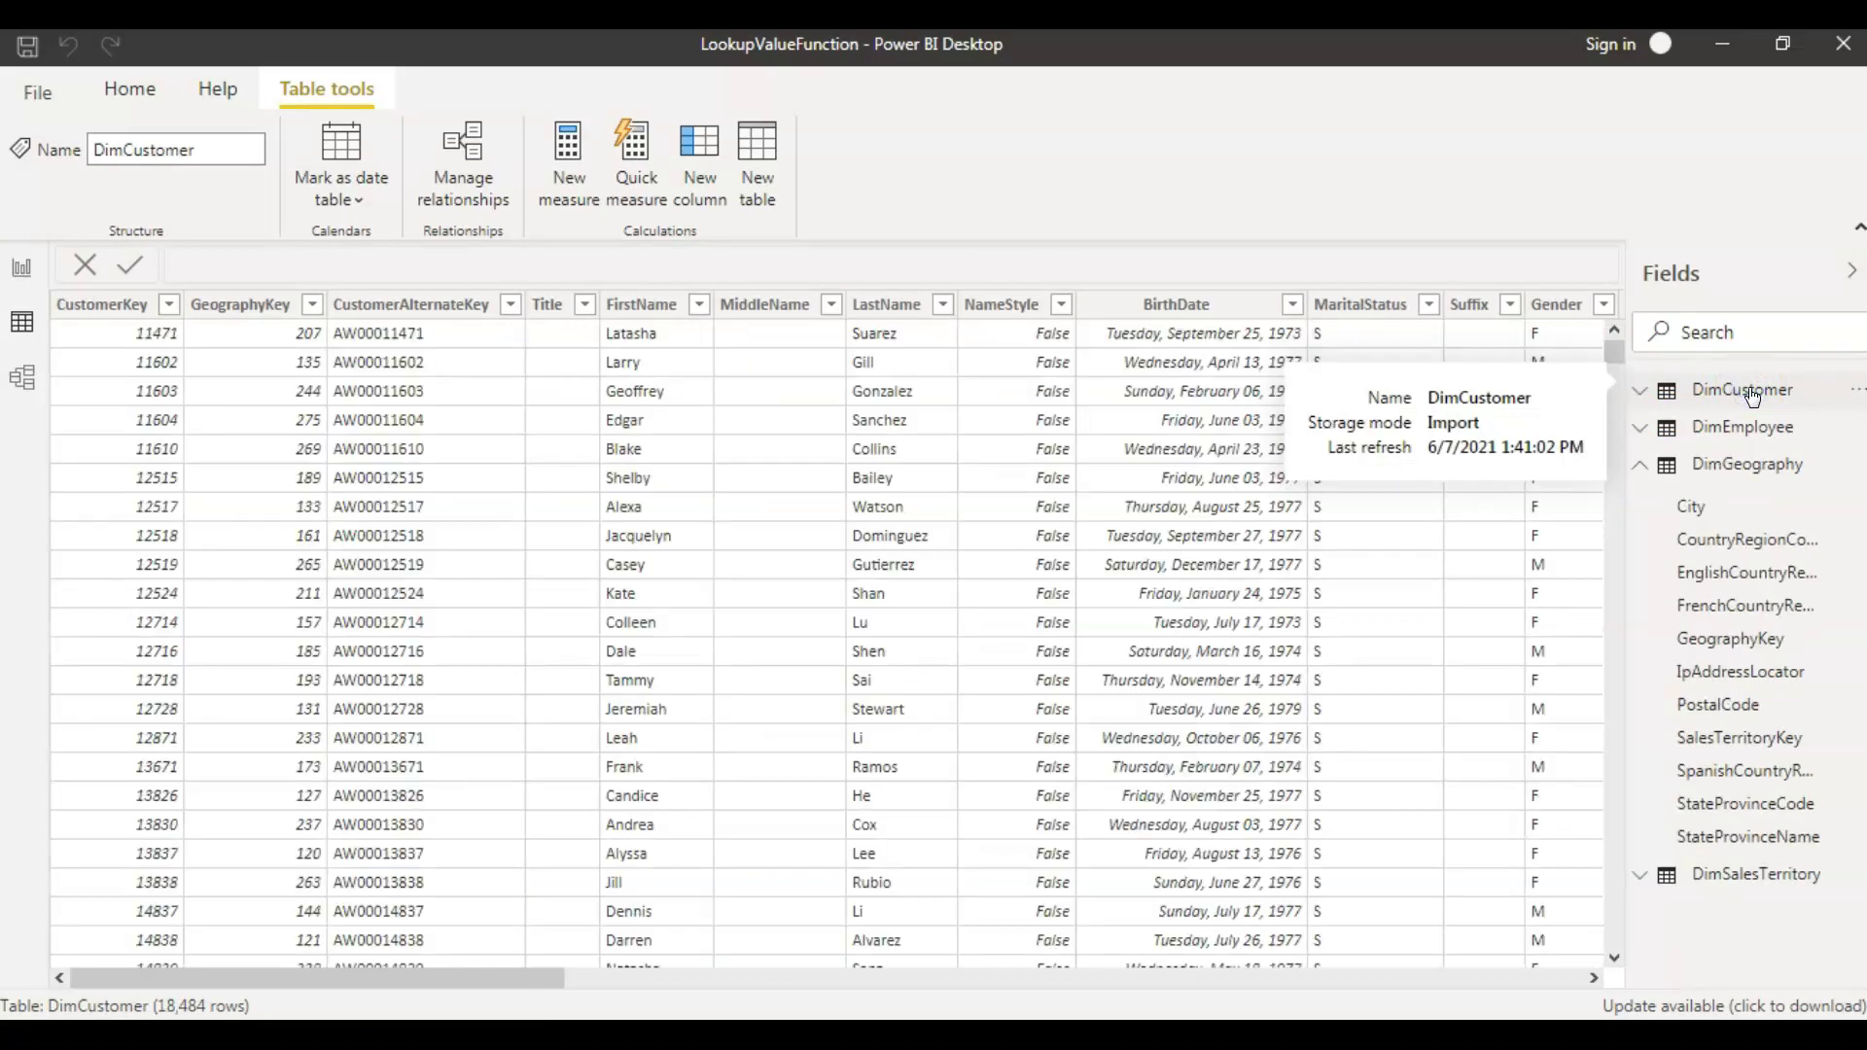
pyautogui.moveTo(487, 989); pyautogui.dragTo(1534, 988)
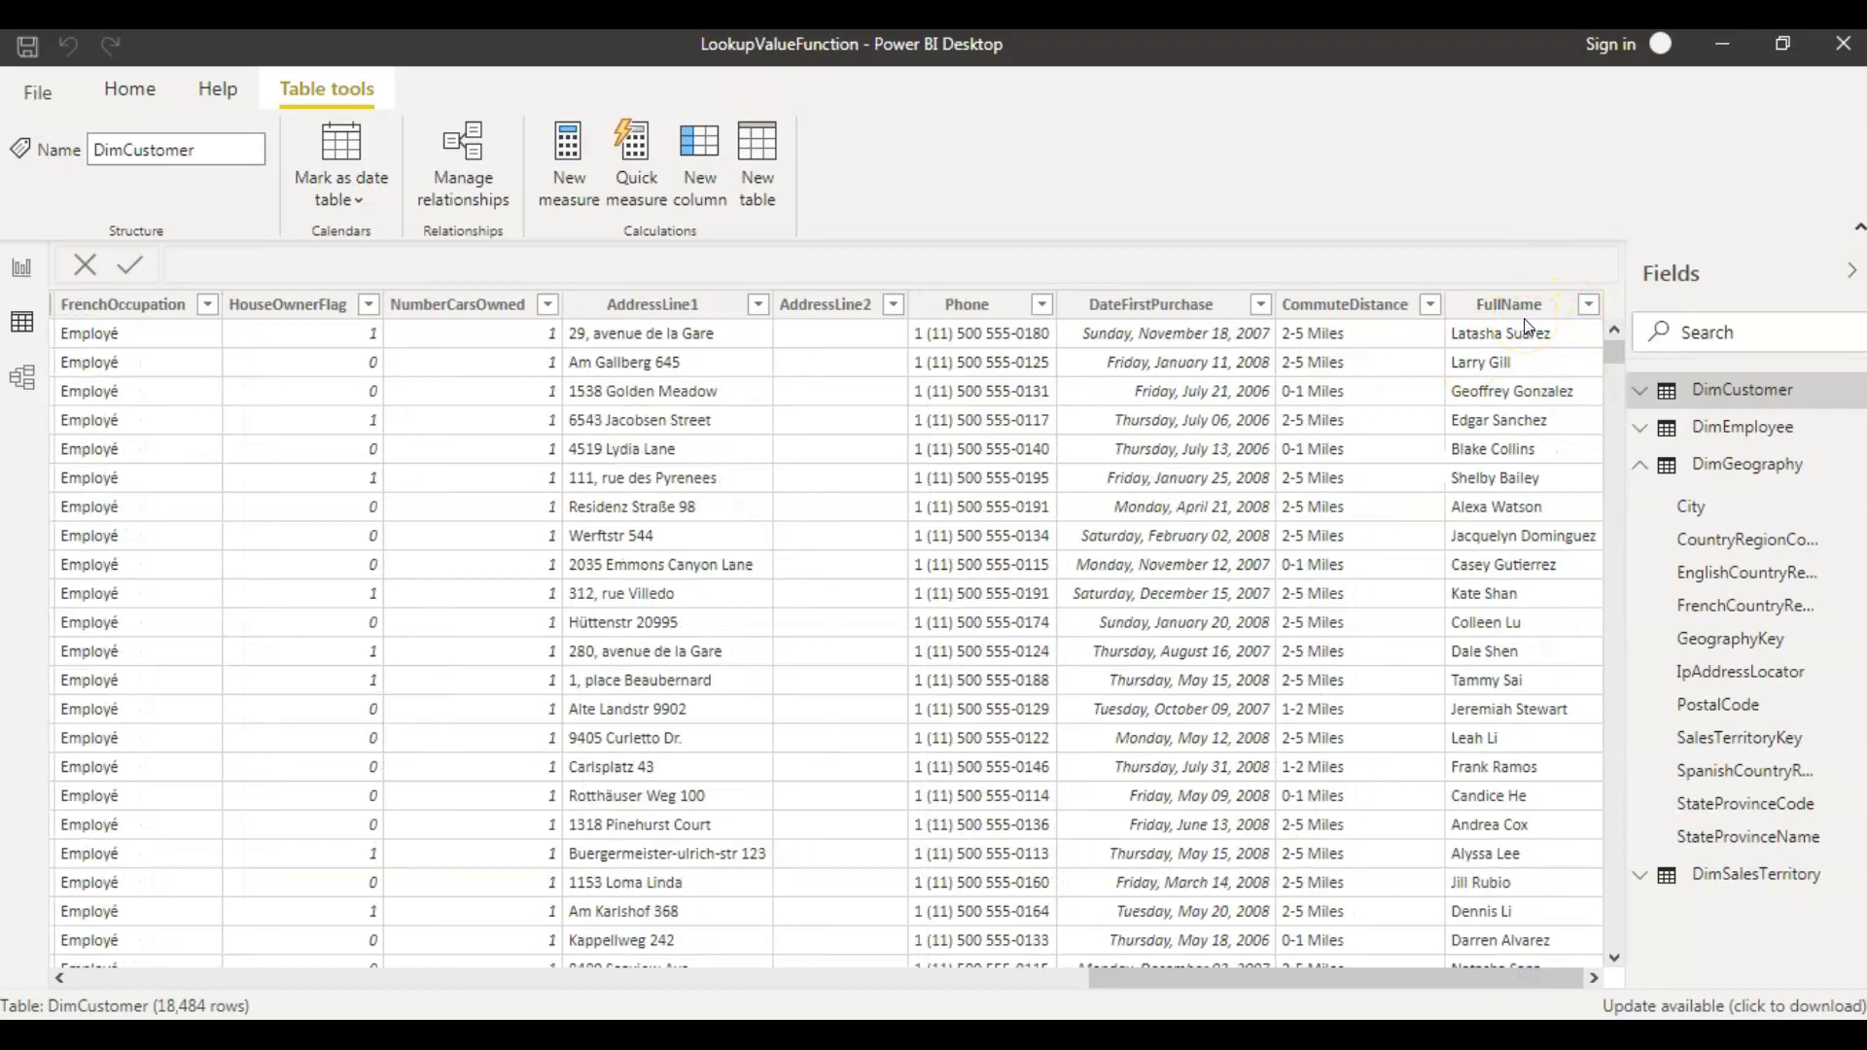
# Add a calculated column named Country to DimCustomer and start its formula with the LOOKUPVALUE function.
pyautogui.click(713, 178)
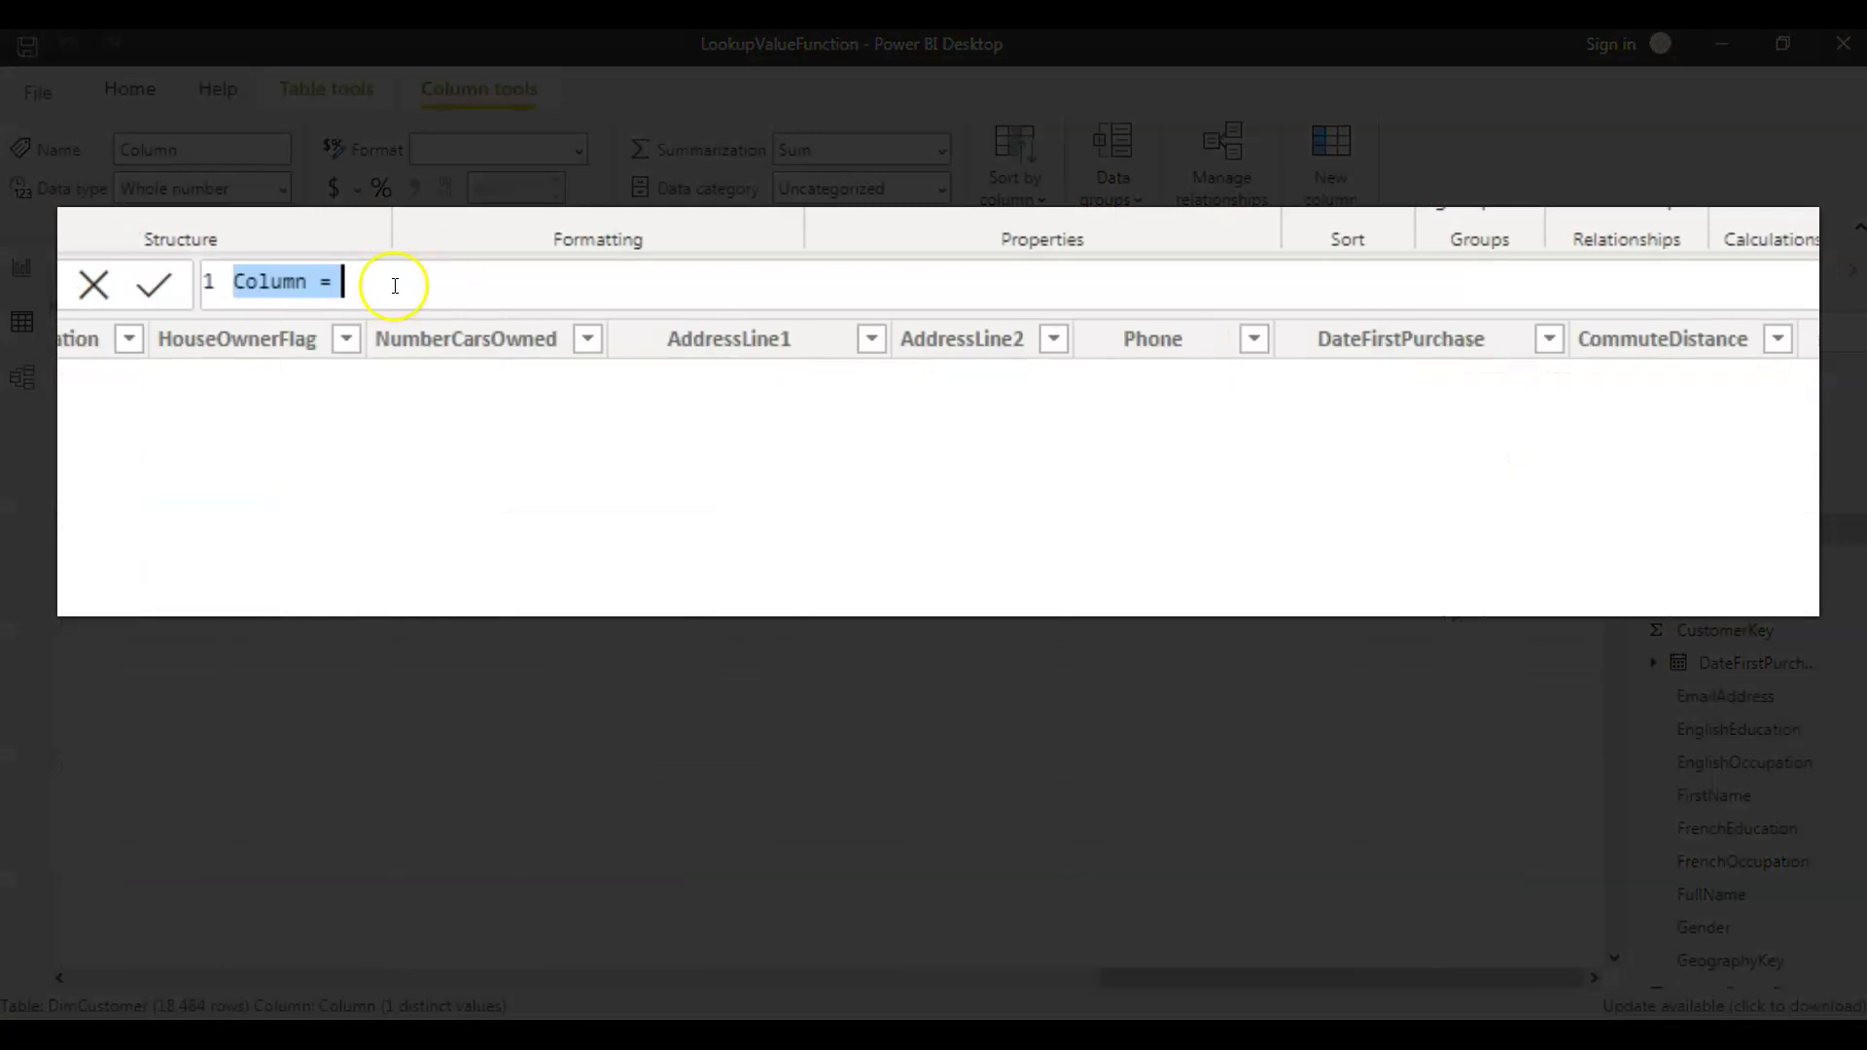
pyautogui.moveTo(318, 281); pyautogui.dragTo(230, 280)
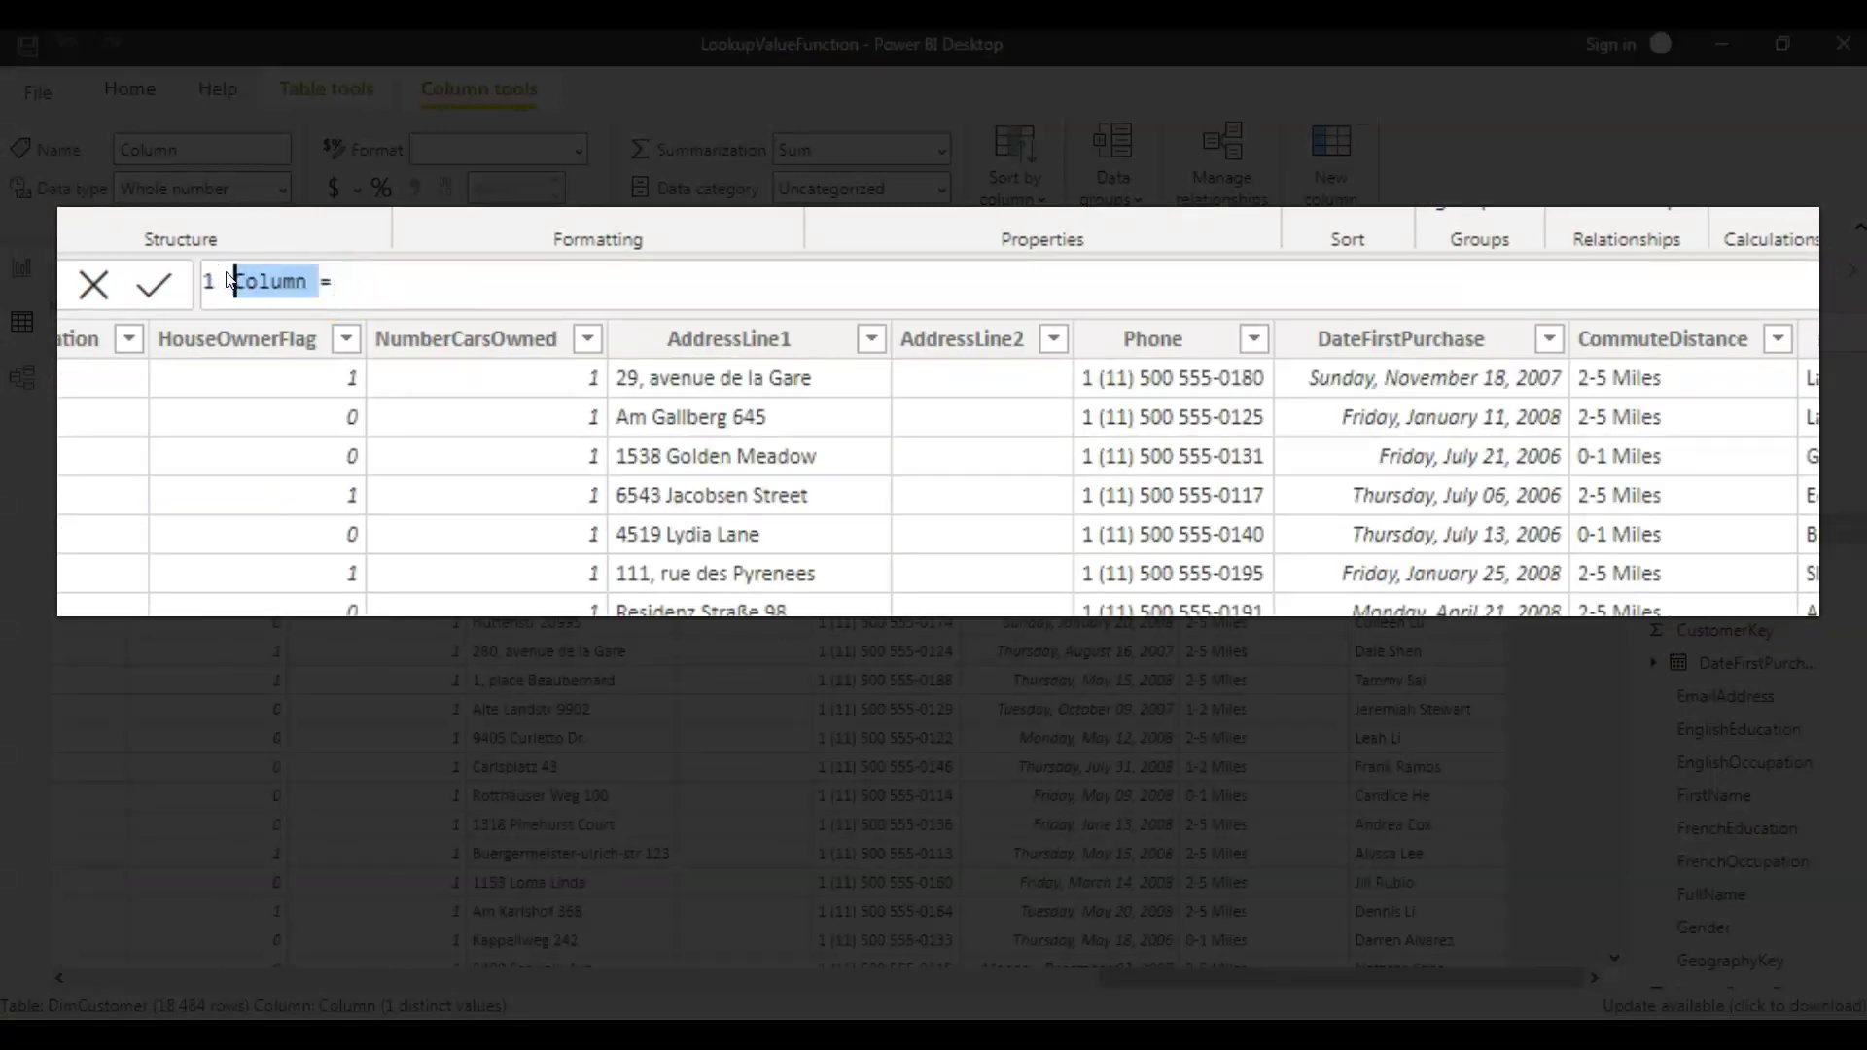
pyautogui.write('Country')
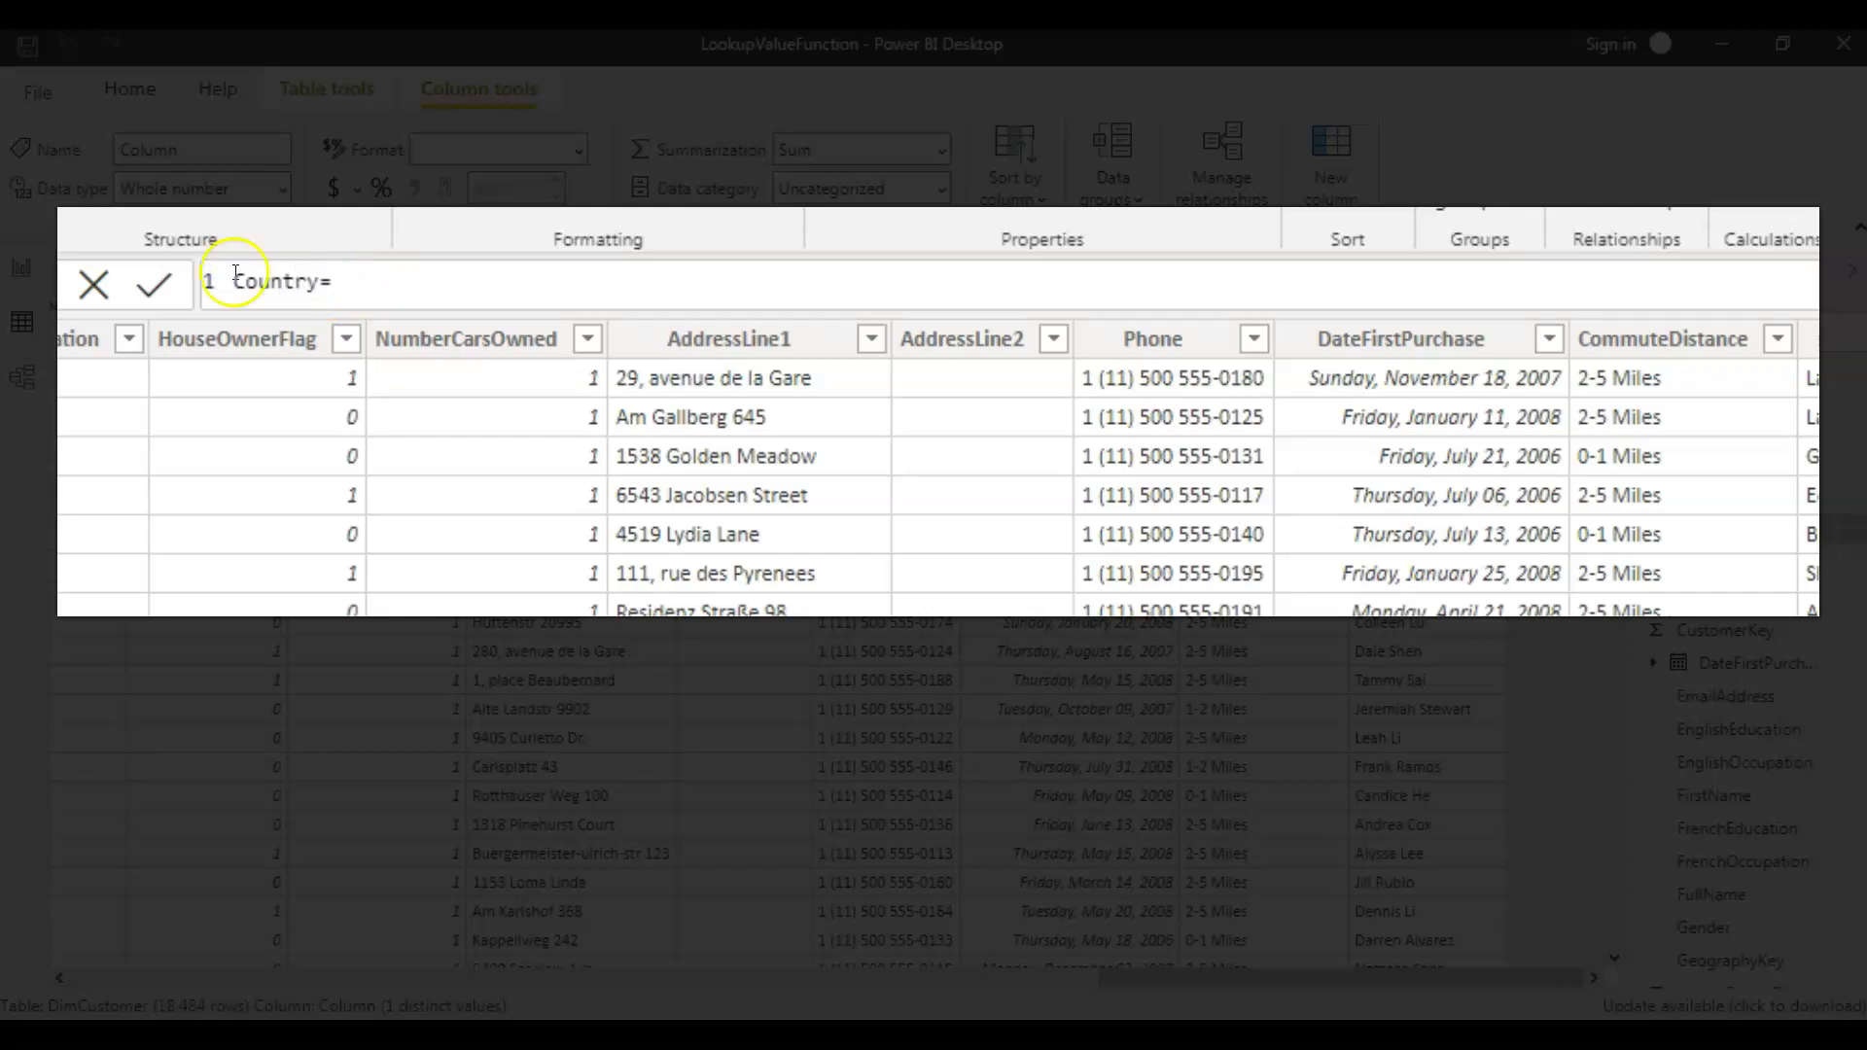
pyautogui.click(358, 280)
pyautogui.write('LOOK')
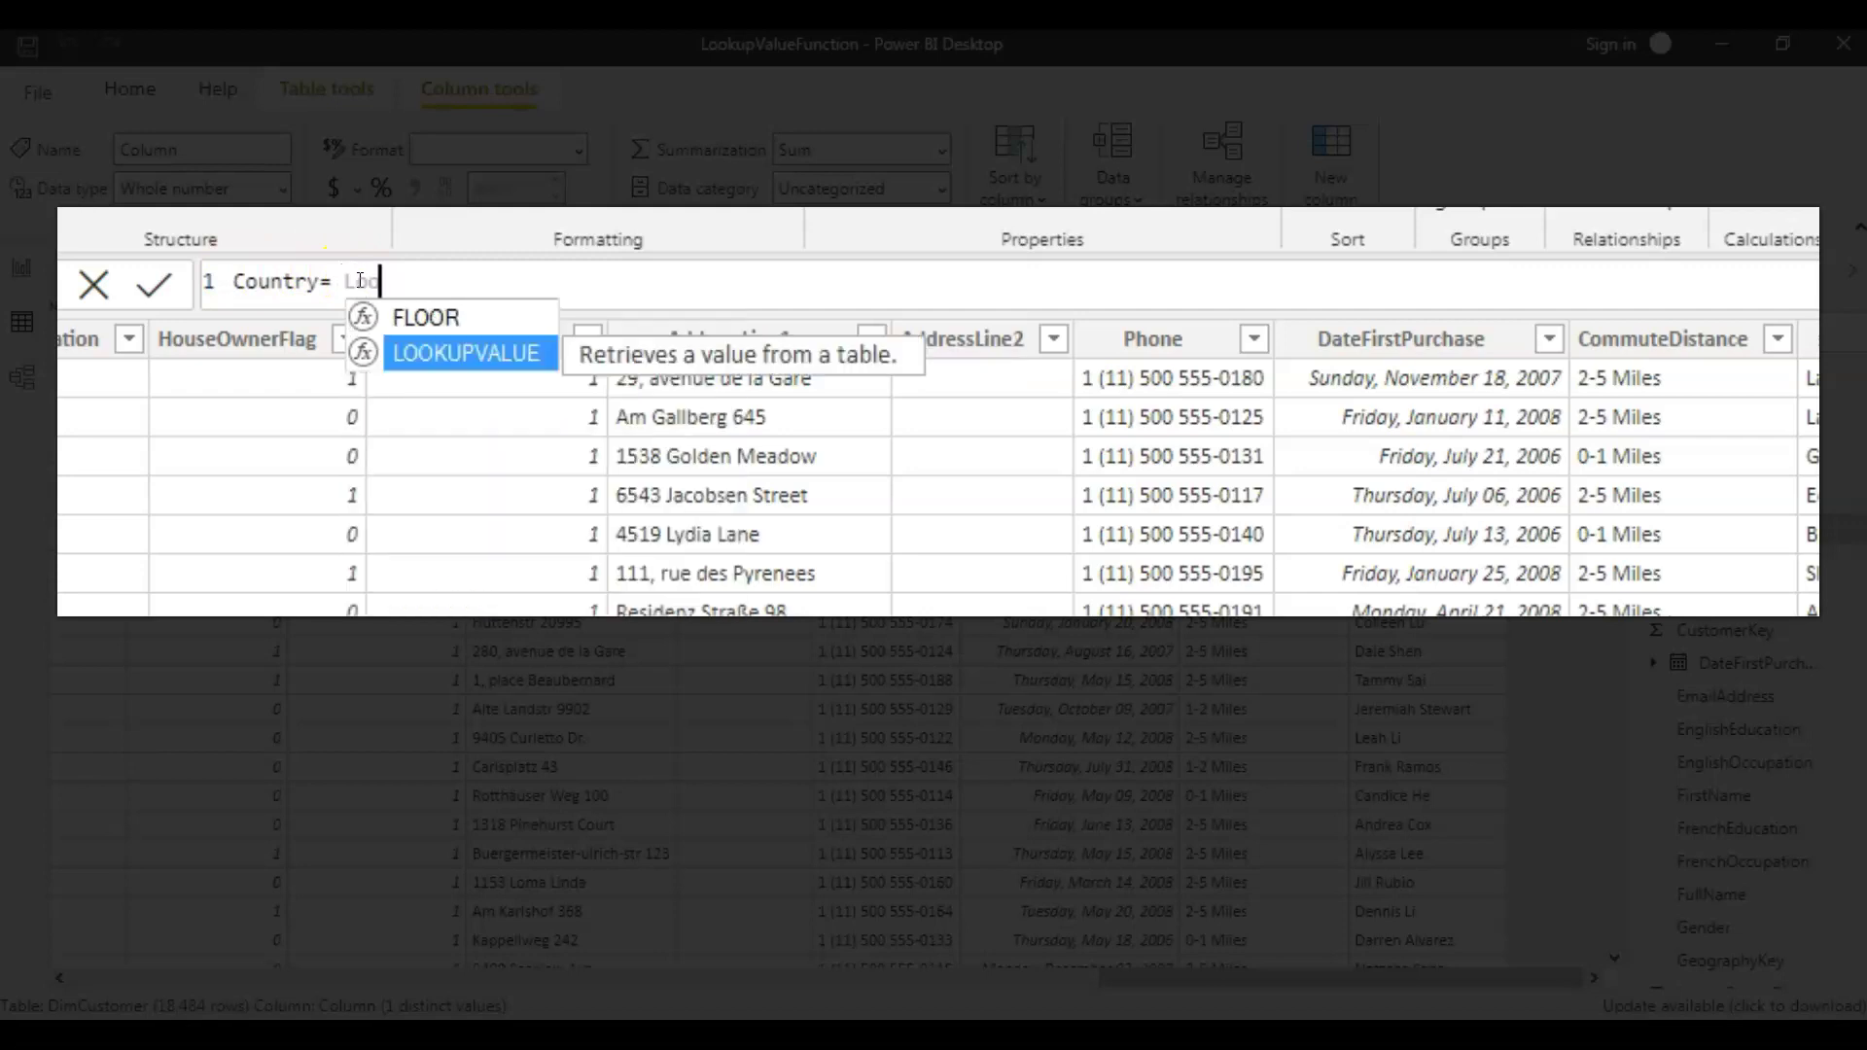
pyautogui.press('Tab')
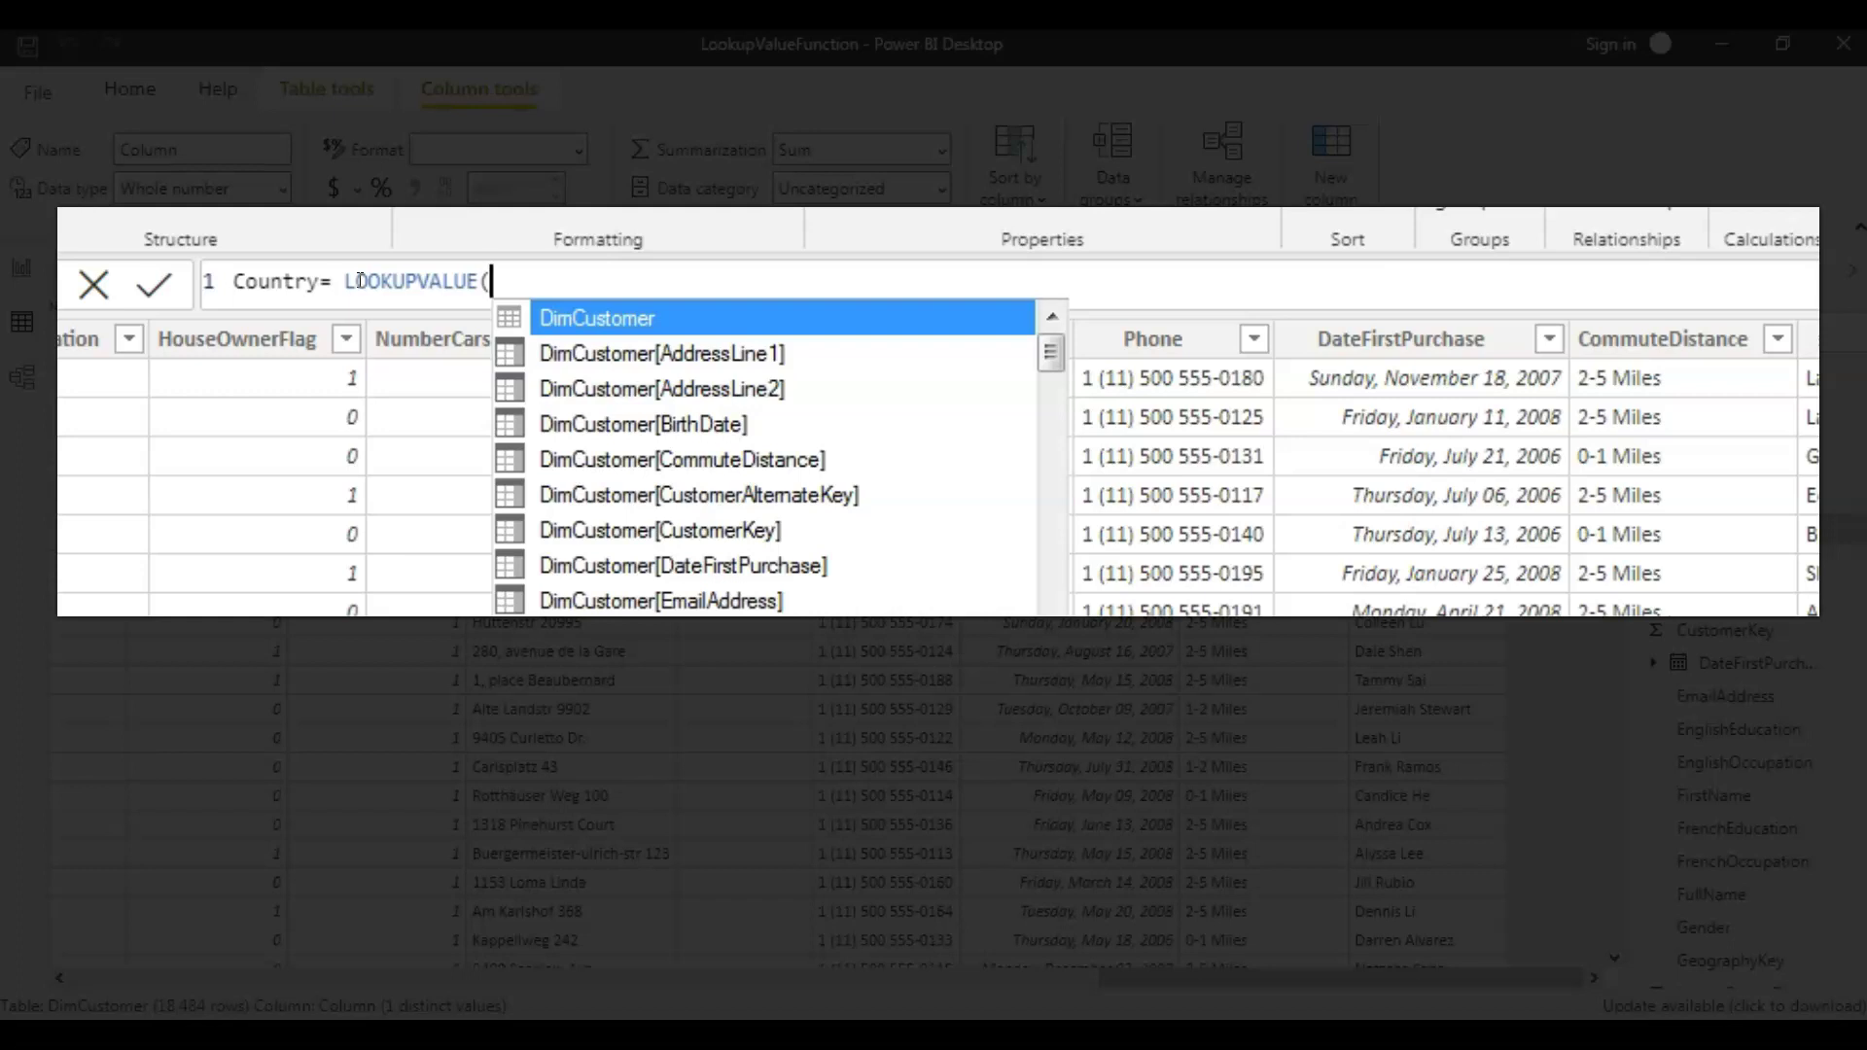
# Enter DimGeography[EnglishCountryRegionName] as the result column of the Country column's LOOKUPVALUE formula.
pyautogui.write('DimG')
pyautogui.press('Down')
pyautogui.press('Down')
pyautogui.press('Down')
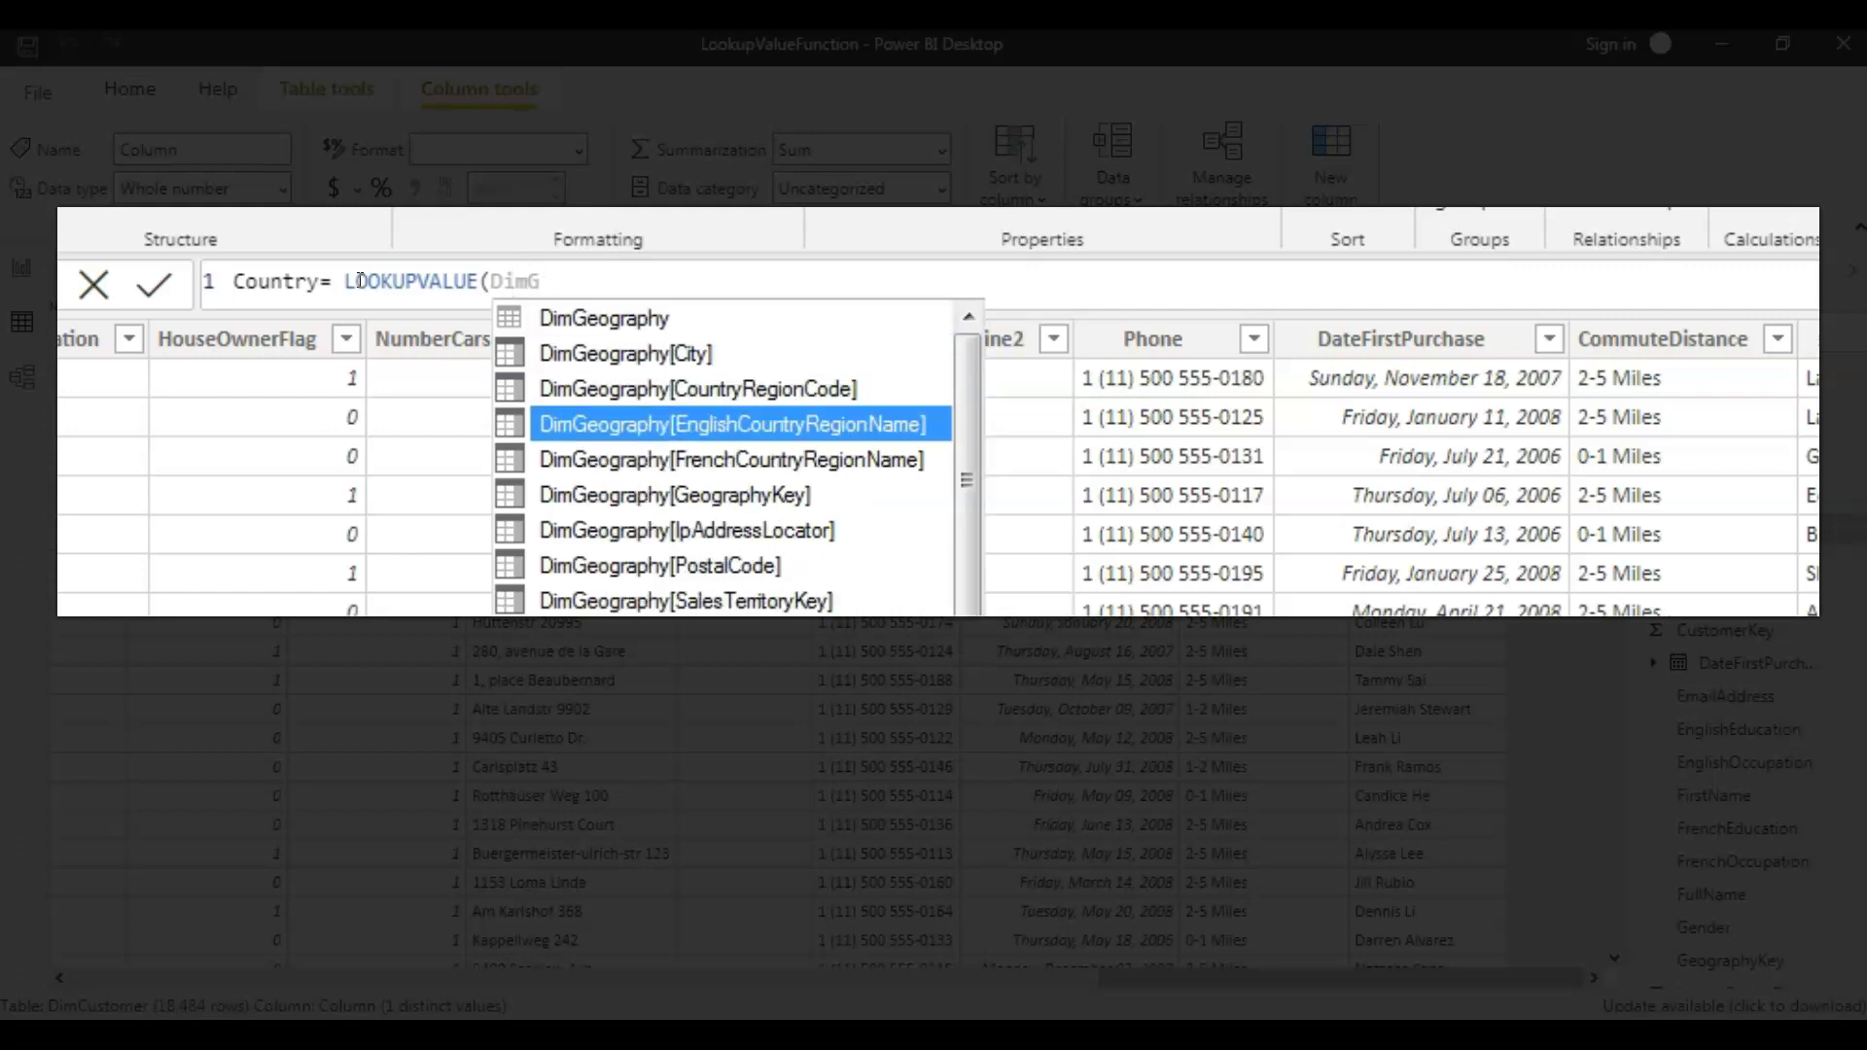
pyautogui.click(722, 430)
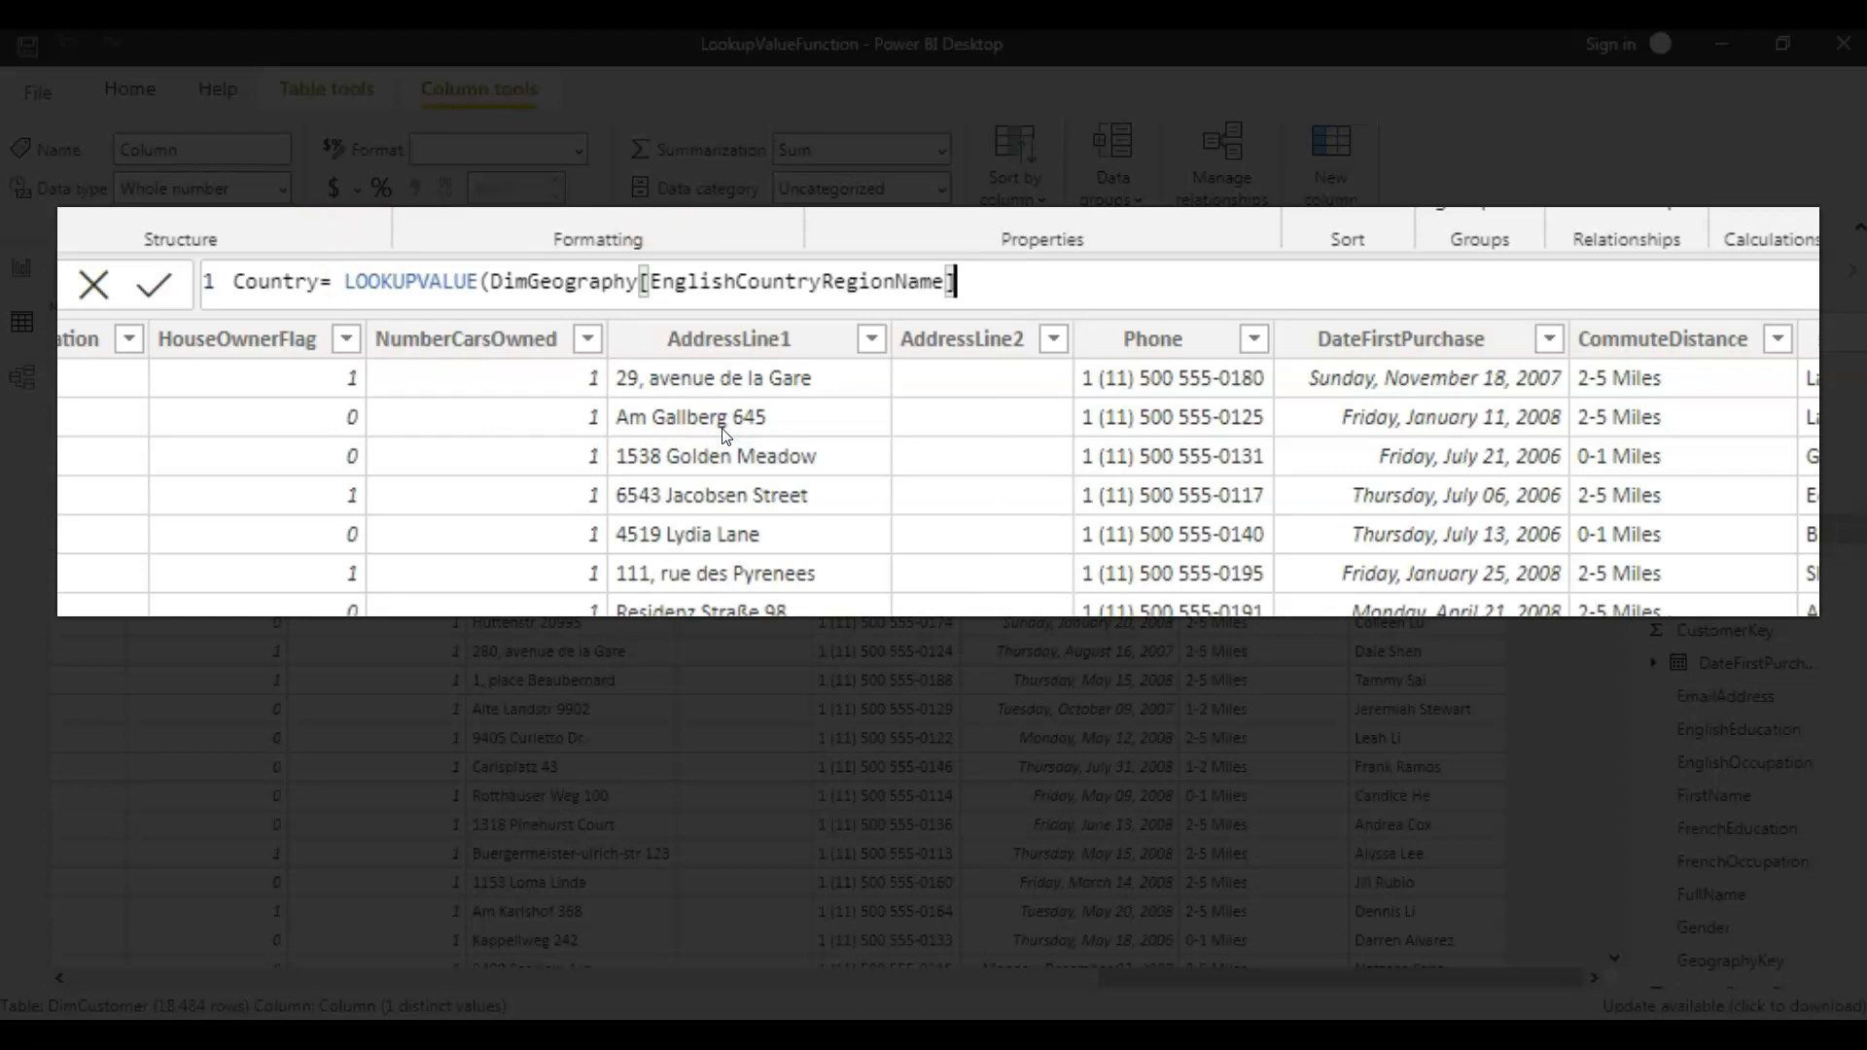
pyautogui.write(',')
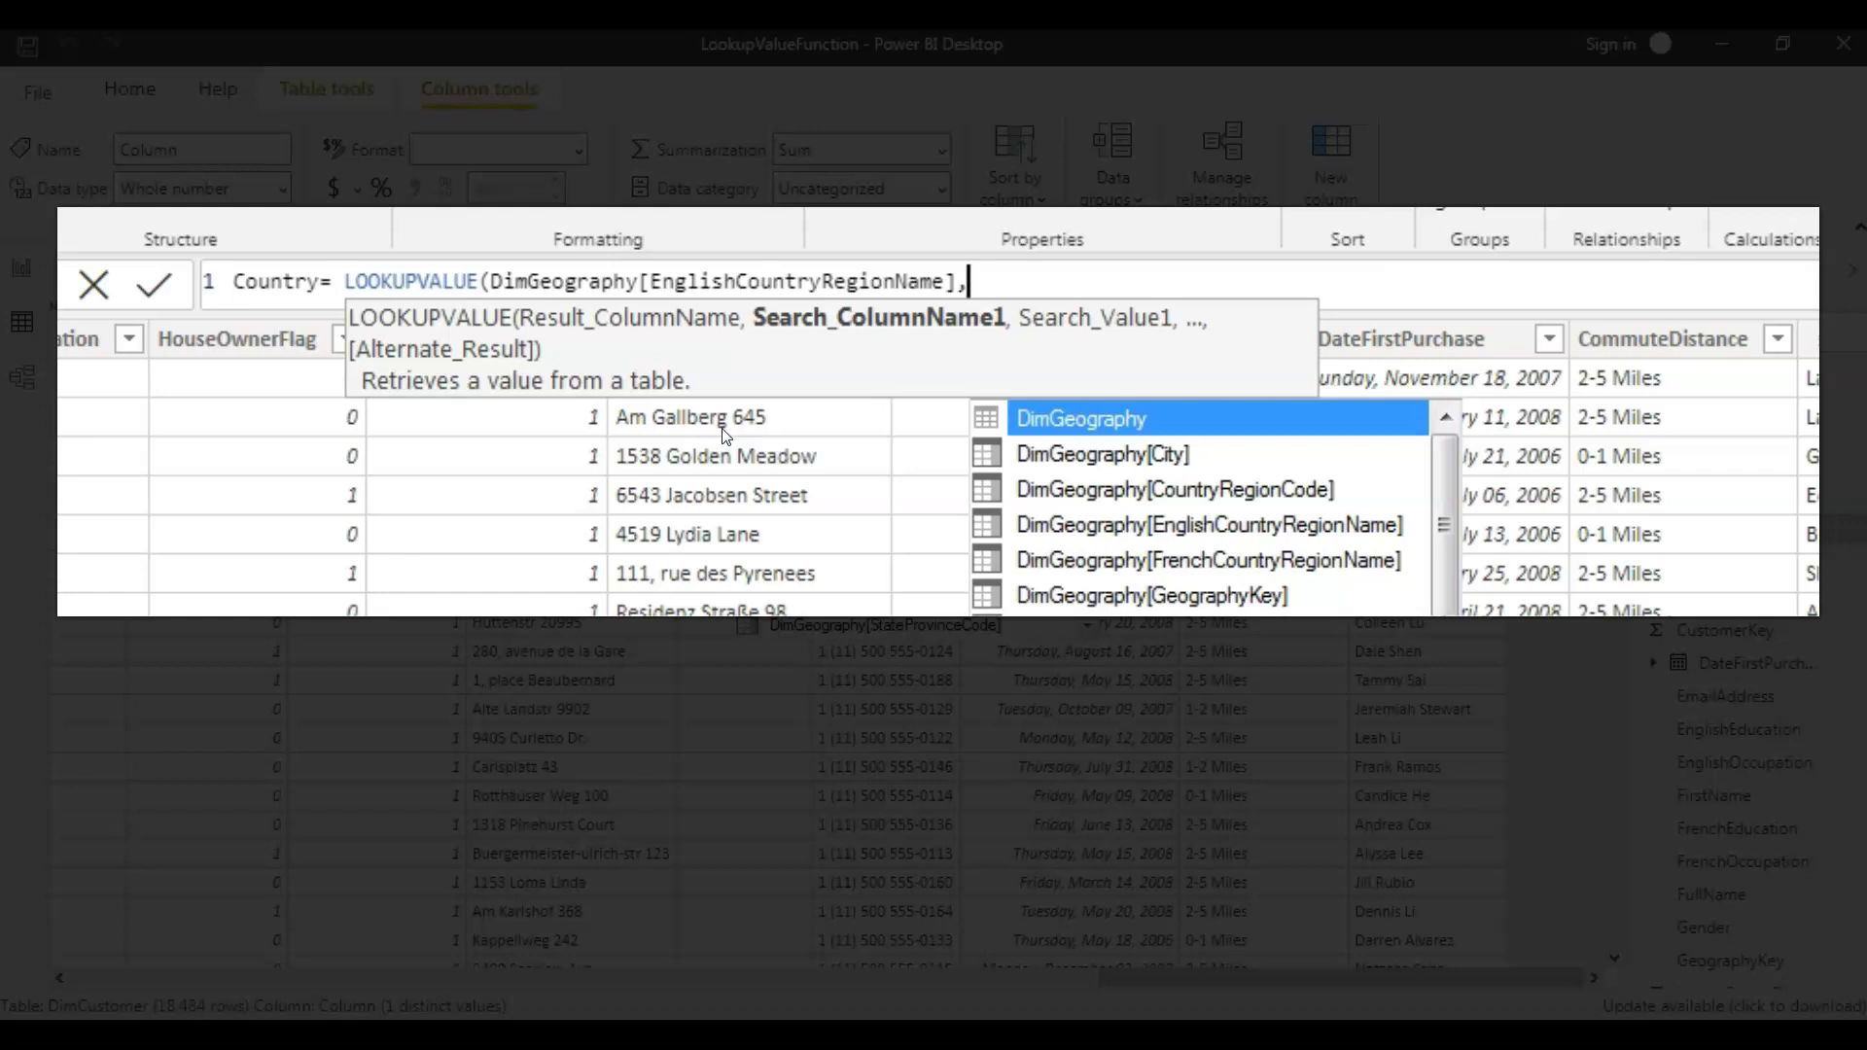
# Enter DimGeography[GeographyKey] as the search column of the Country column's LOOKUPVALUE formula.
pyautogui.press('Down')
pyautogui.press('Down')
pyautogui.press('Down')
pyautogui.press('Down')
pyautogui.press('Down')
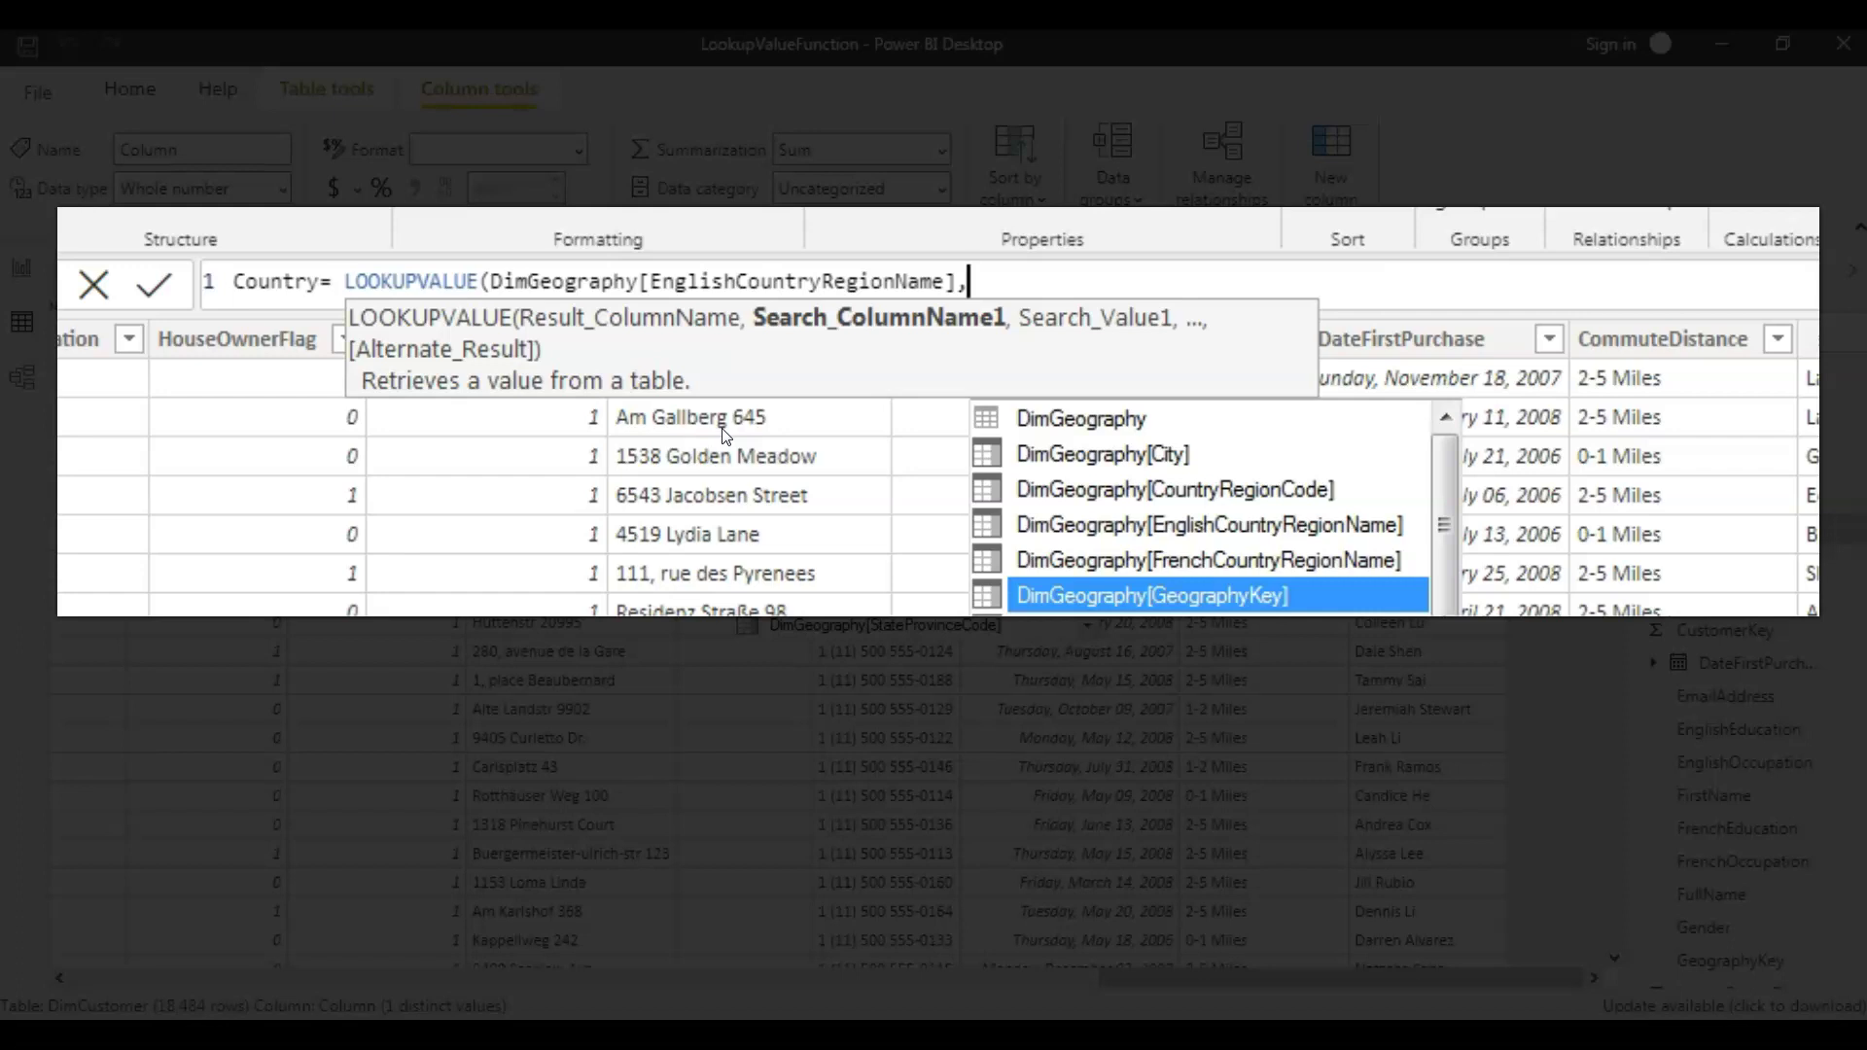
pyautogui.press('Tab')
pyautogui.write(',')
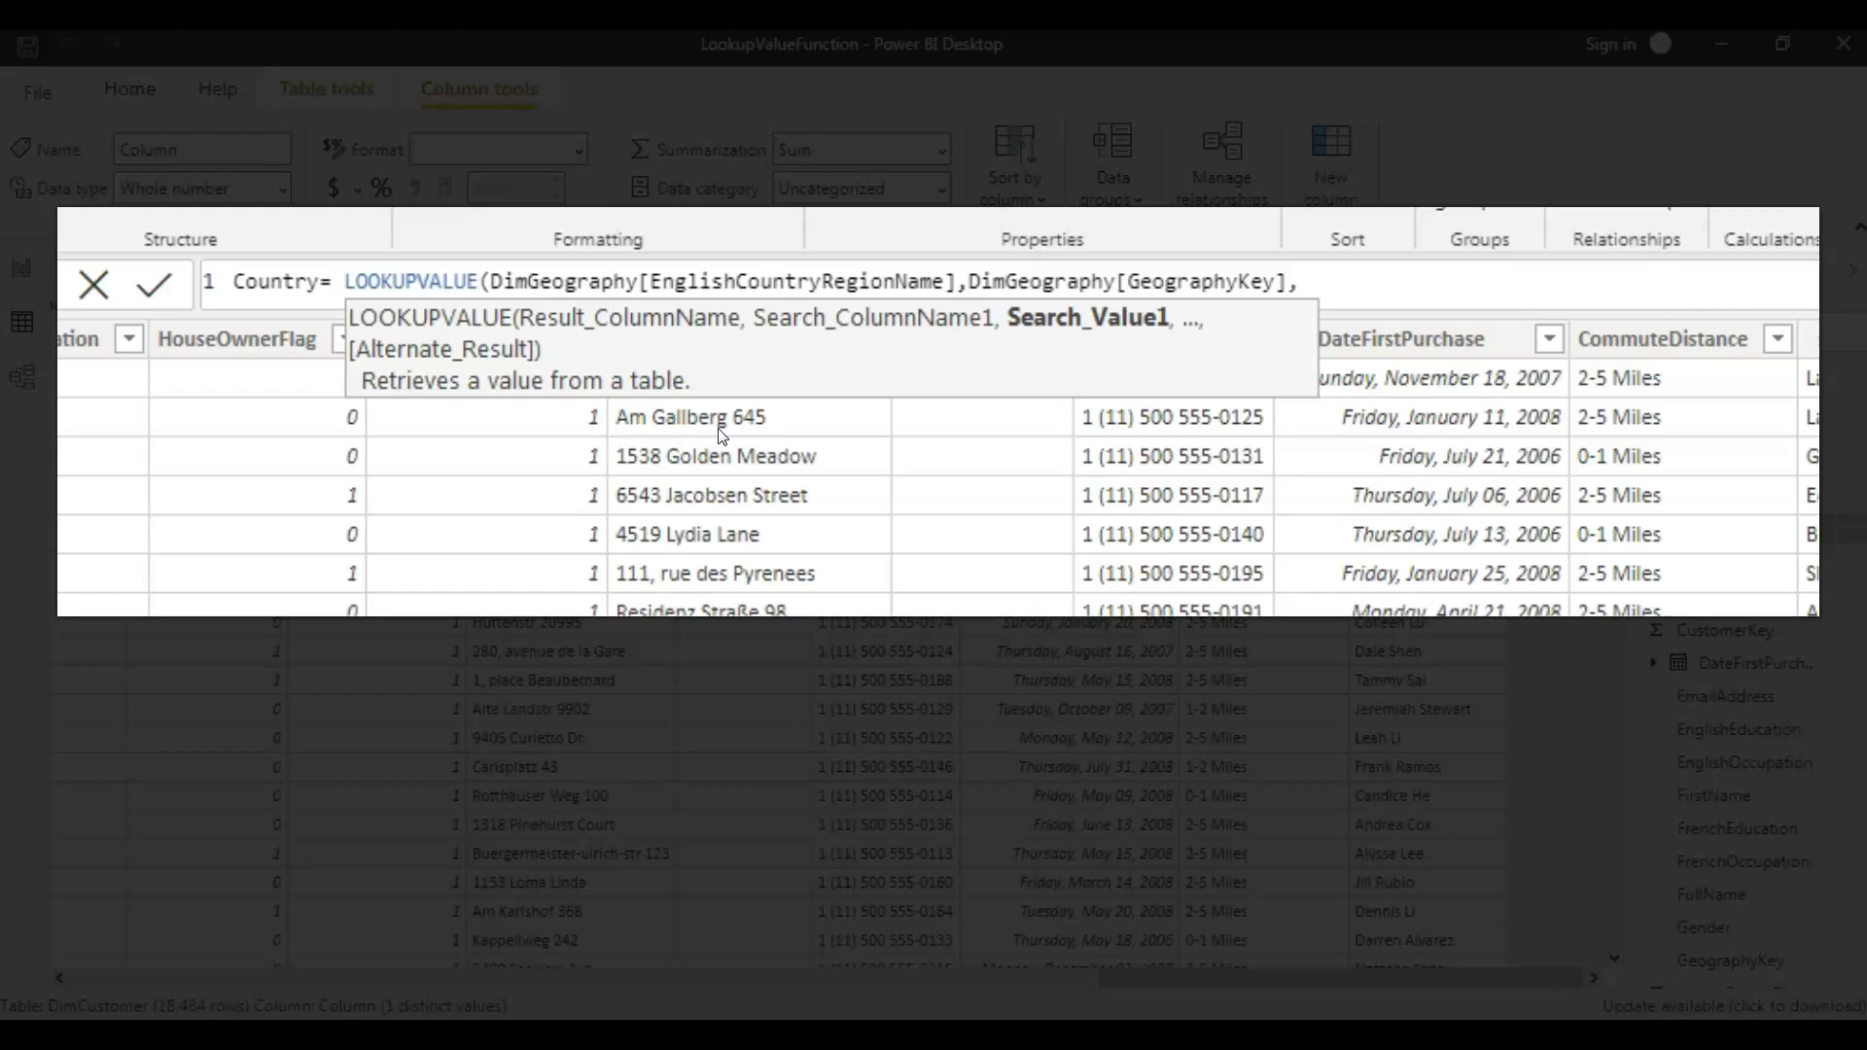
# Enter DimCustomer[GeographyKey] as the search value, close the LOOKUPVALUE formula, and commit the Country column.
pyautogui.write('Dim')
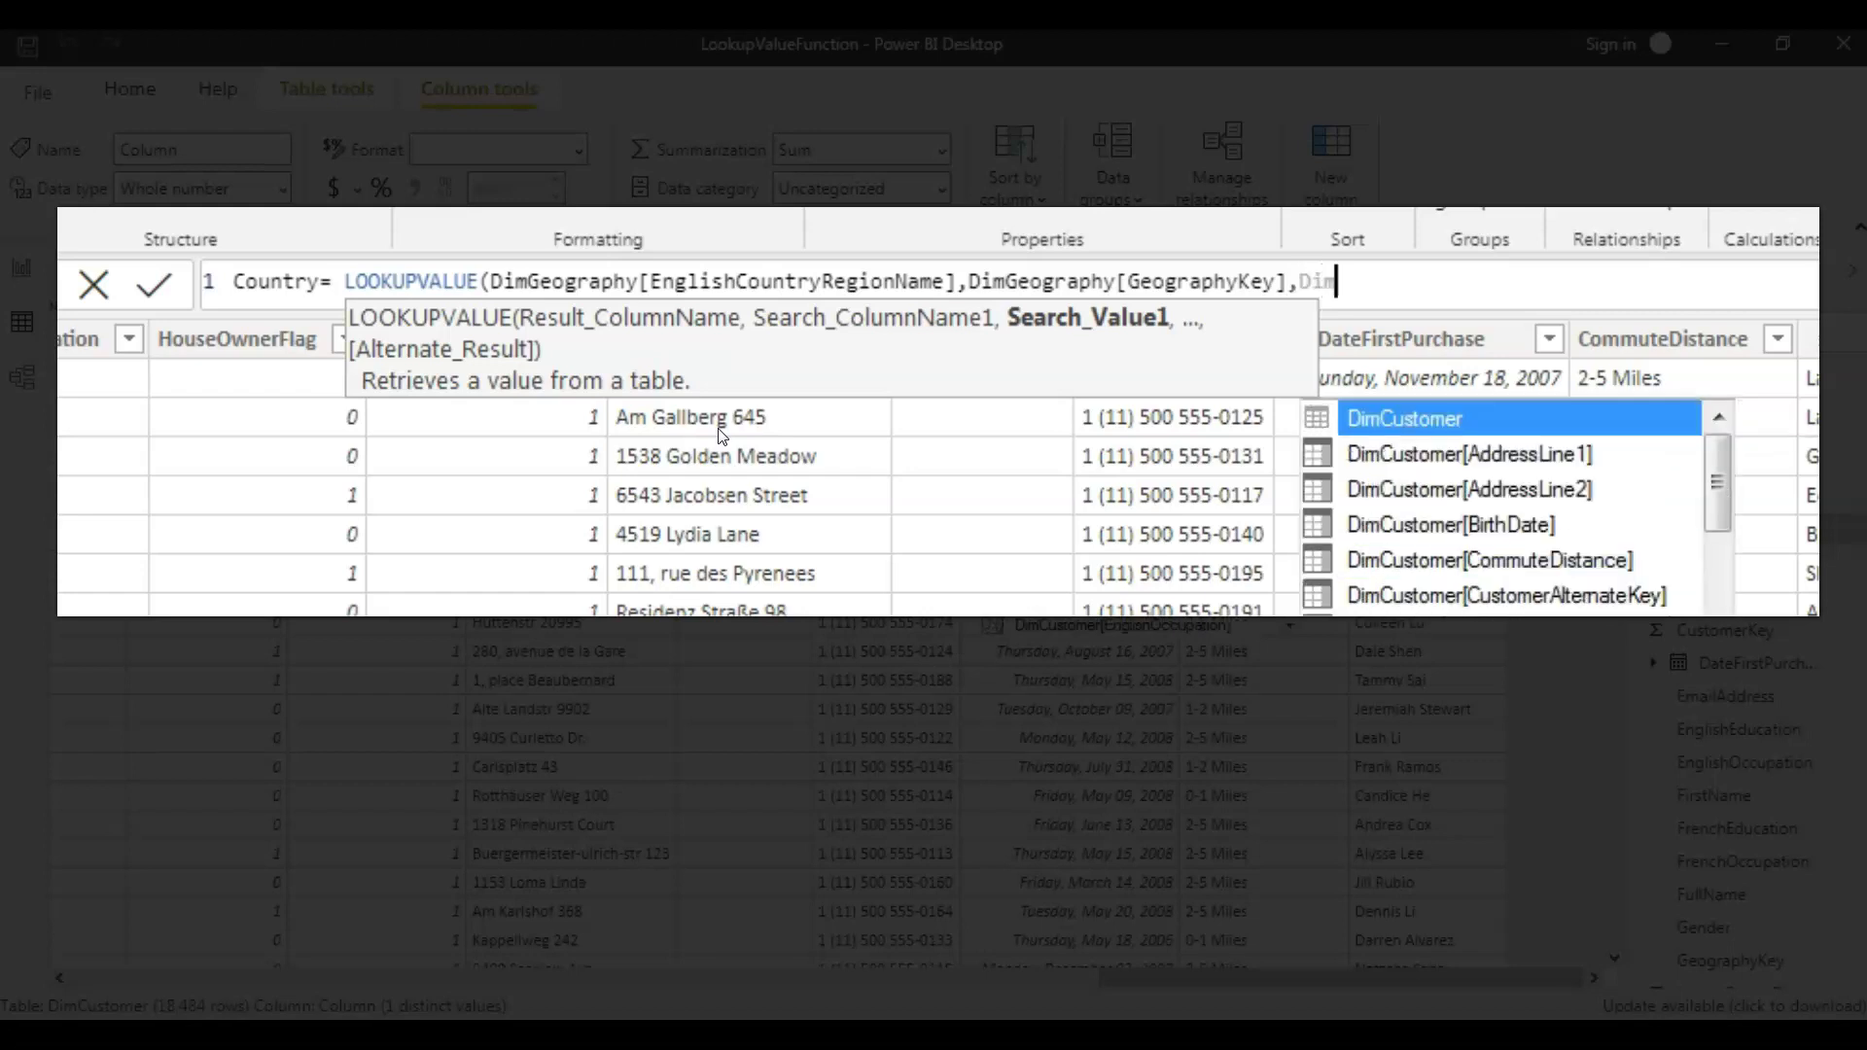
pyautogui.press('Down')
pyautogui.press('Down')
pyautogui.press('Down')
pyautogui.press('Down')
pyautogui.press('Down')
pyautogui.press('Down')
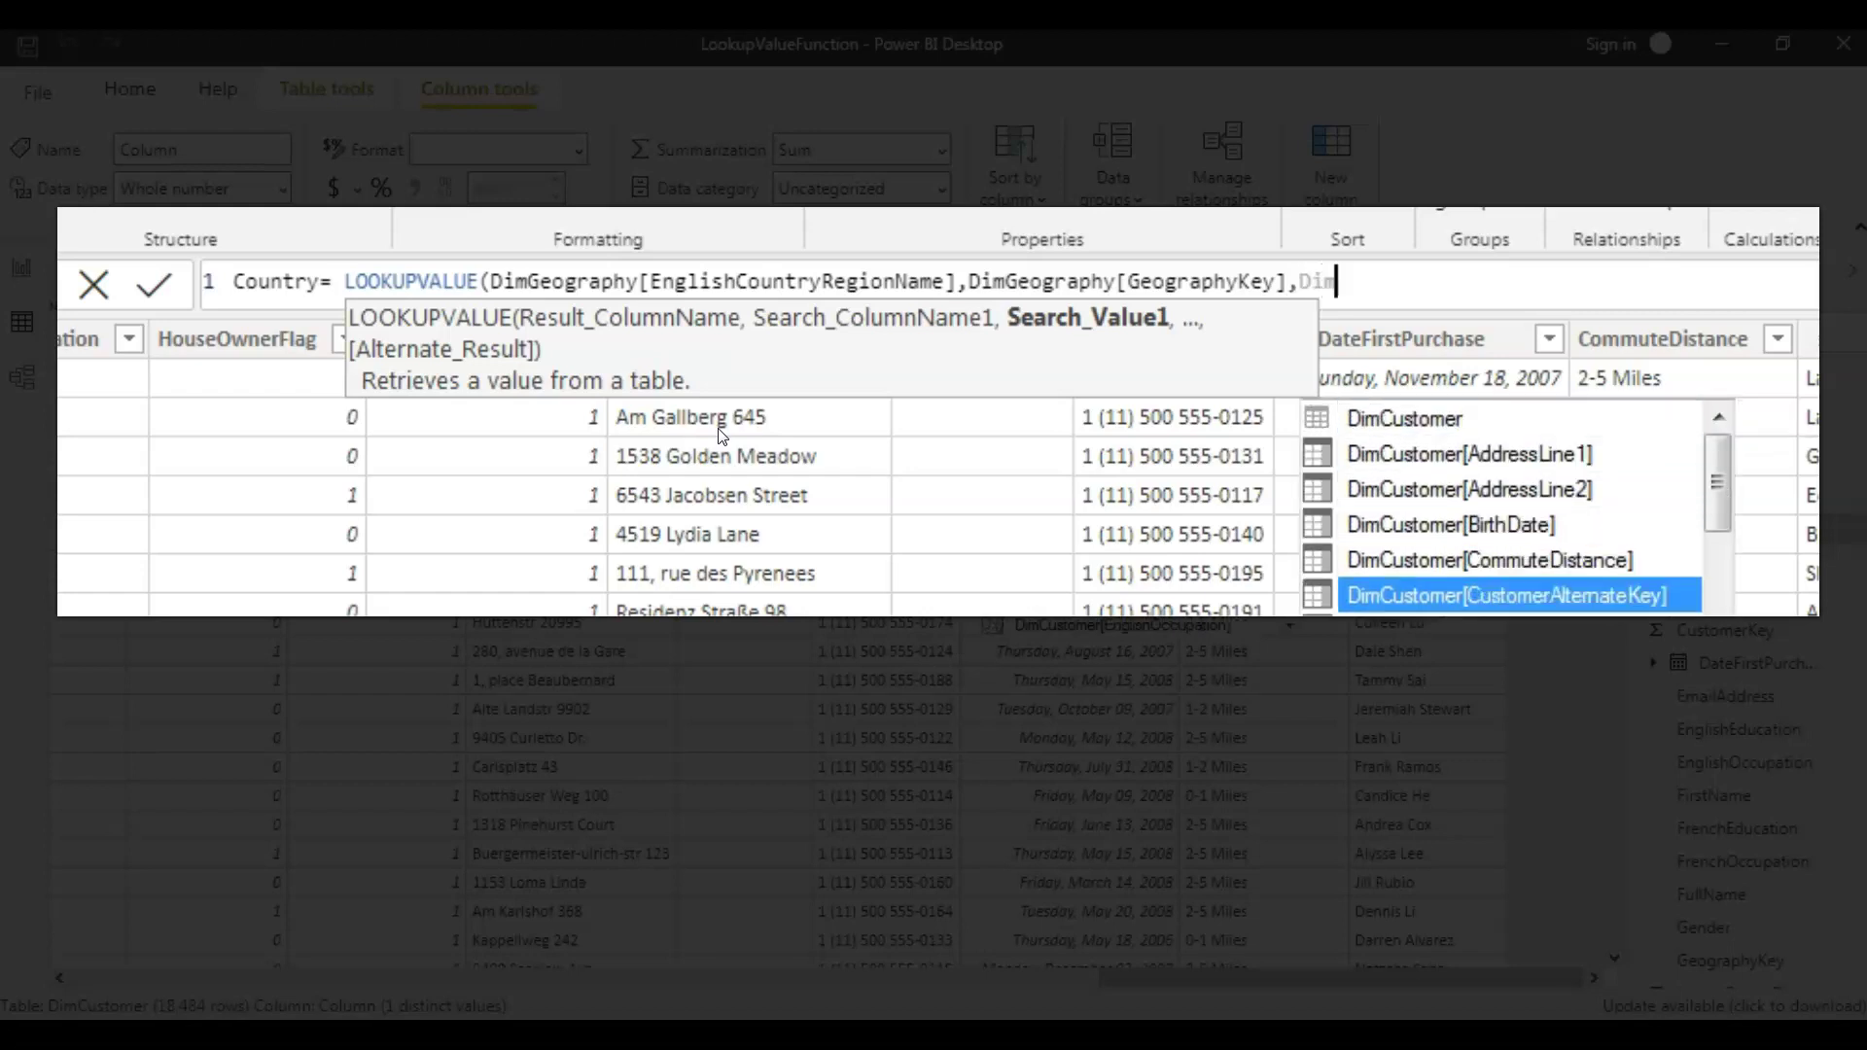
pyautogui.press('Down')
pyautogui.press('Down')
pyautogui.press('Down')
pyautogui.press('Down')
pyautogui.press('Down')
pyautogui.press('Down')
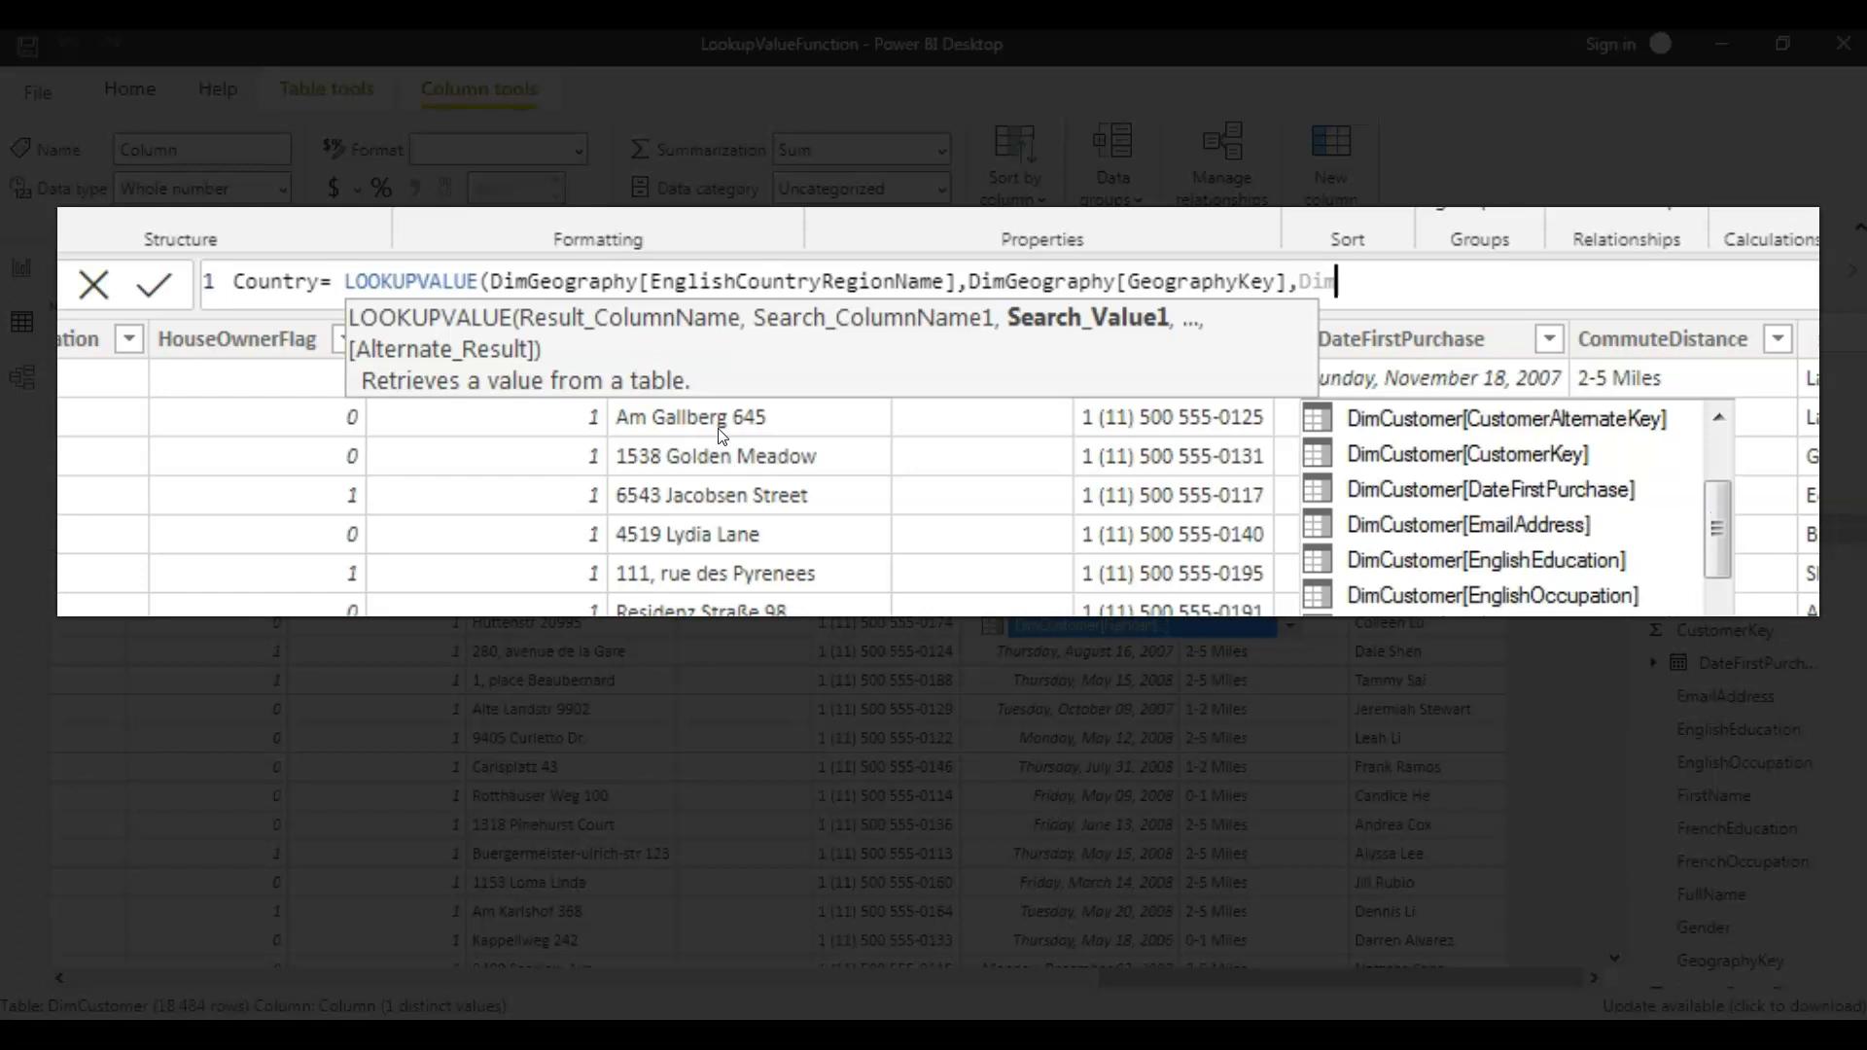
pyautogui.press('Tab')
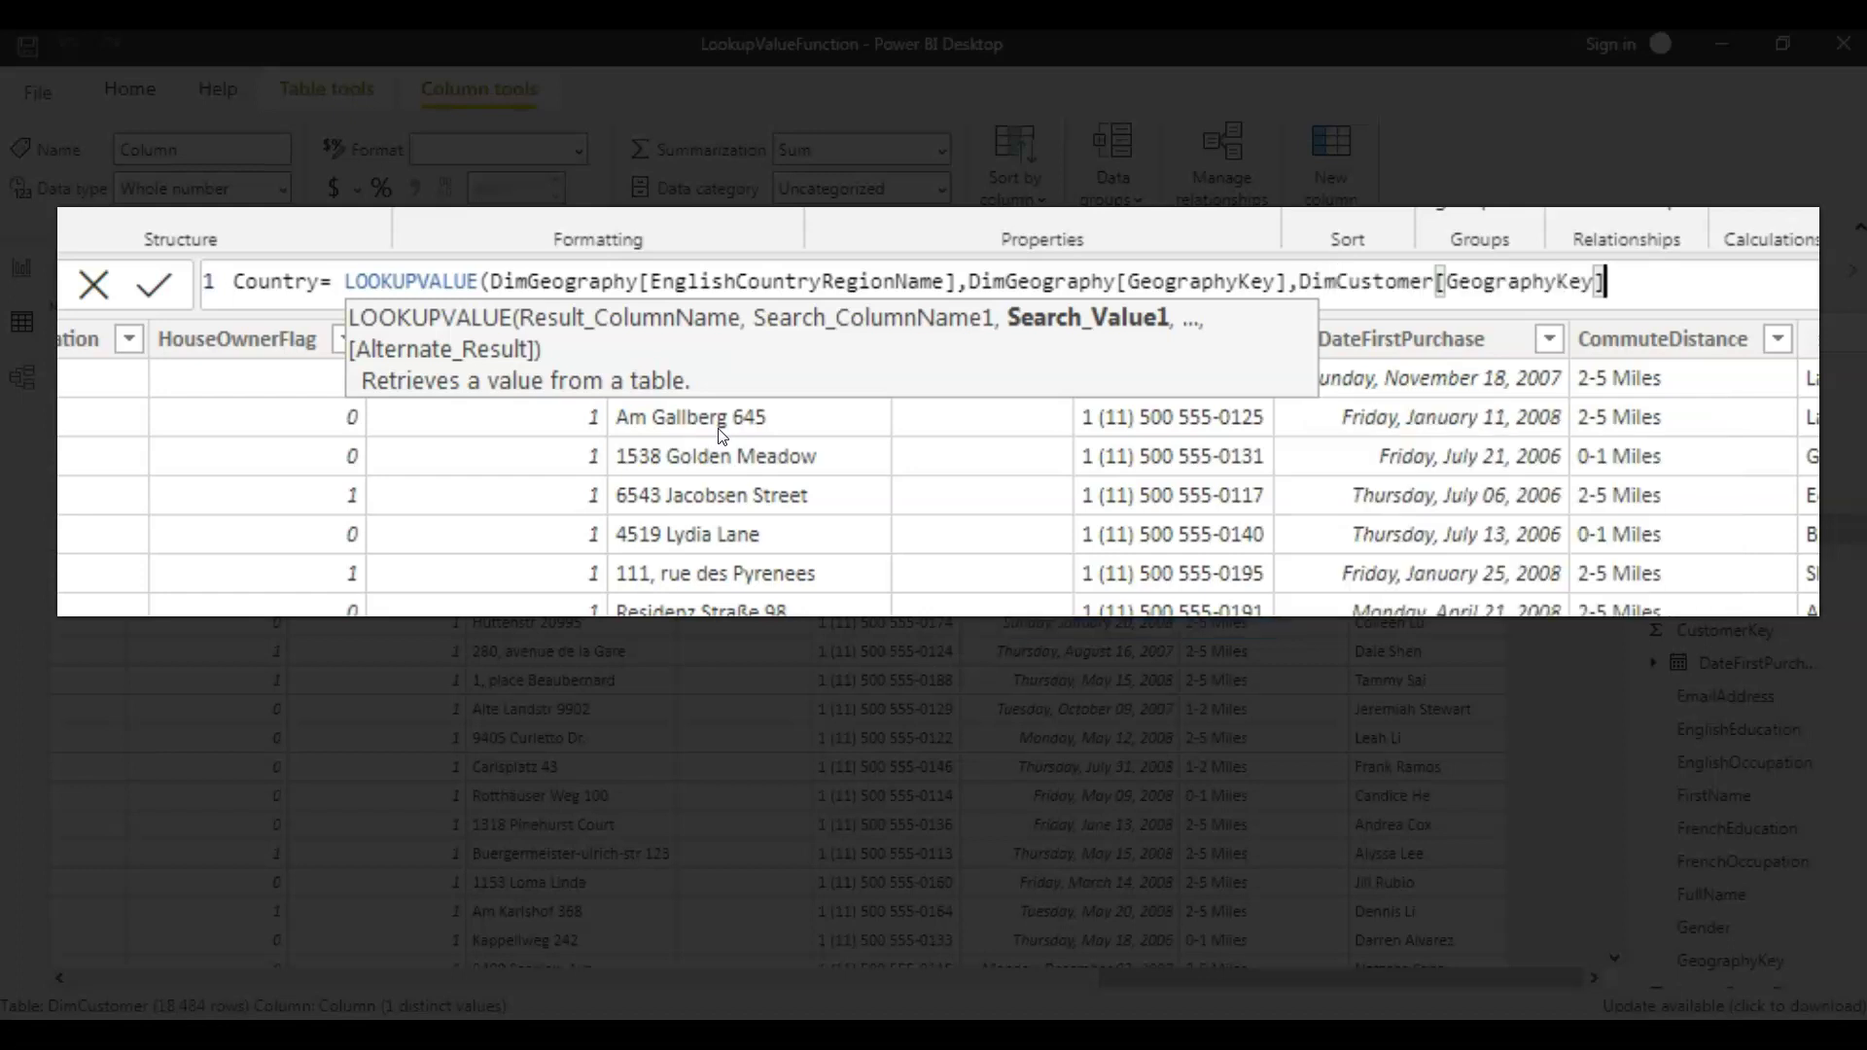
pyautogui.write(')')
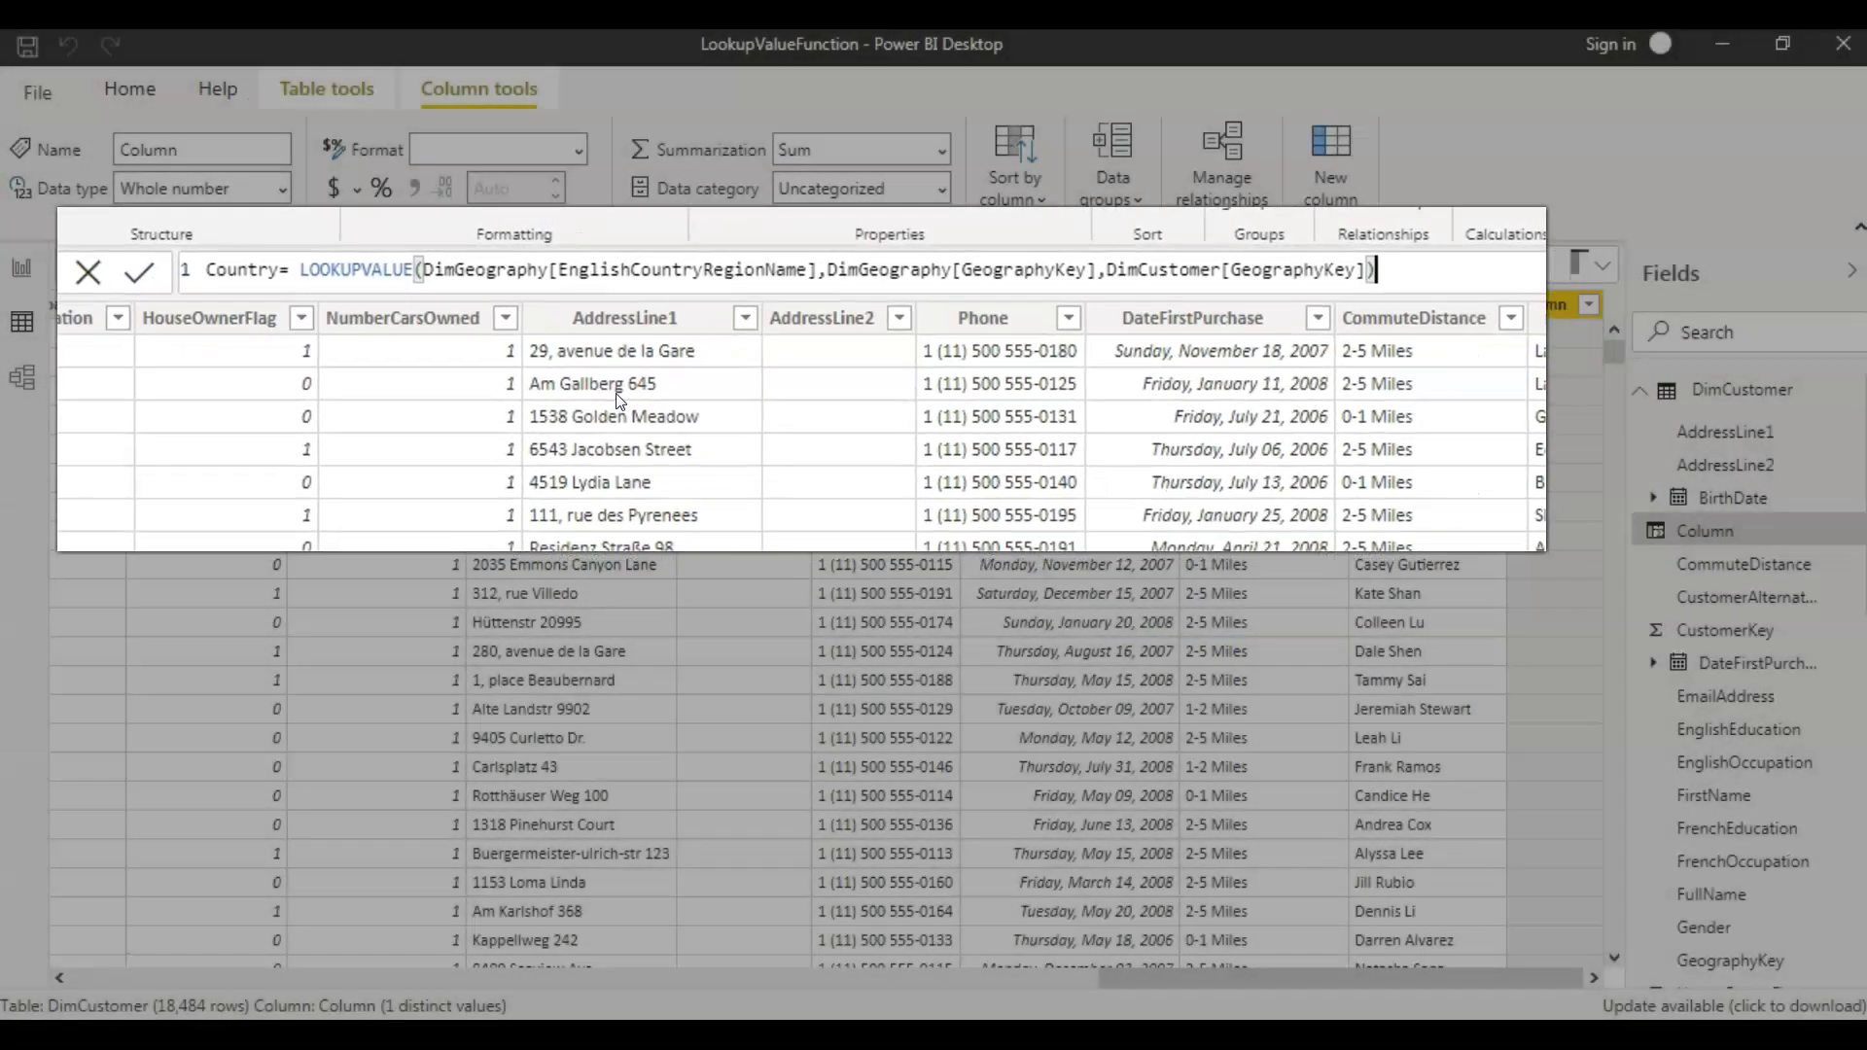
pyautogui.click(139, 270)
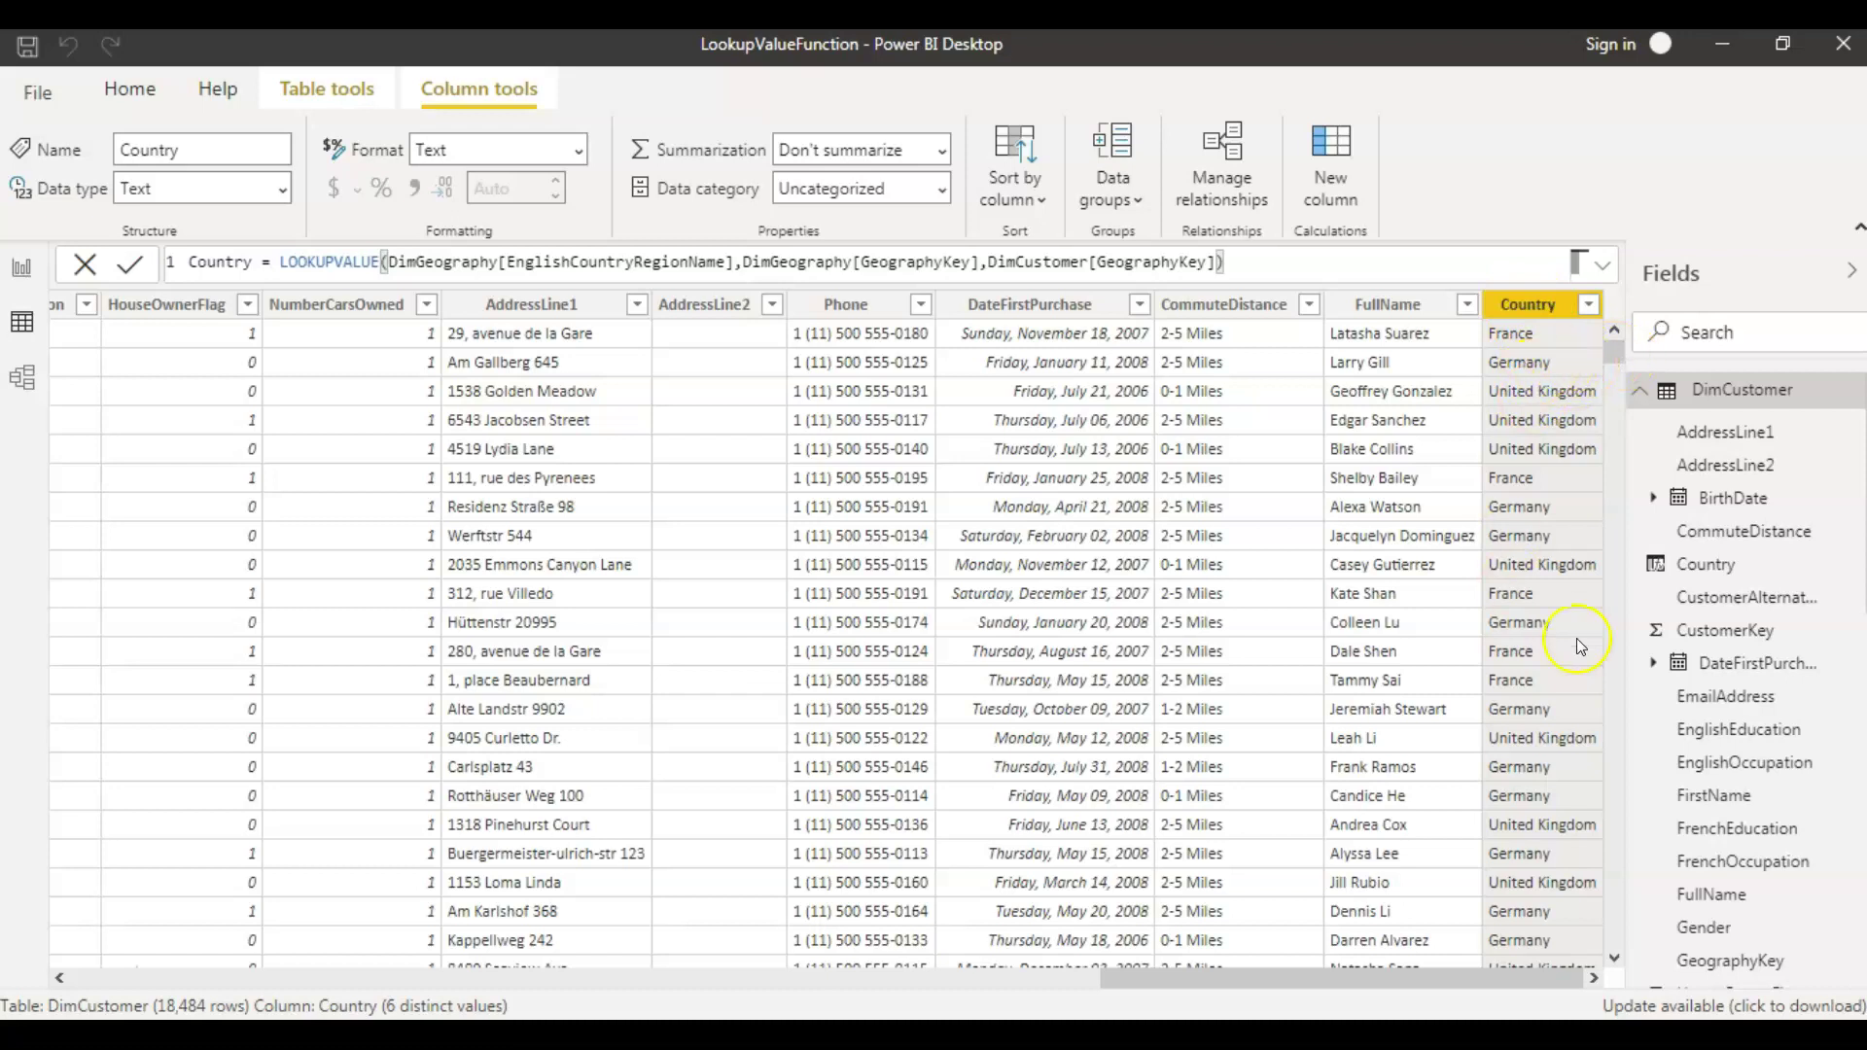
pyautogui.moveTo(1609, 354); pyautogui.dragTo(1626, 283)
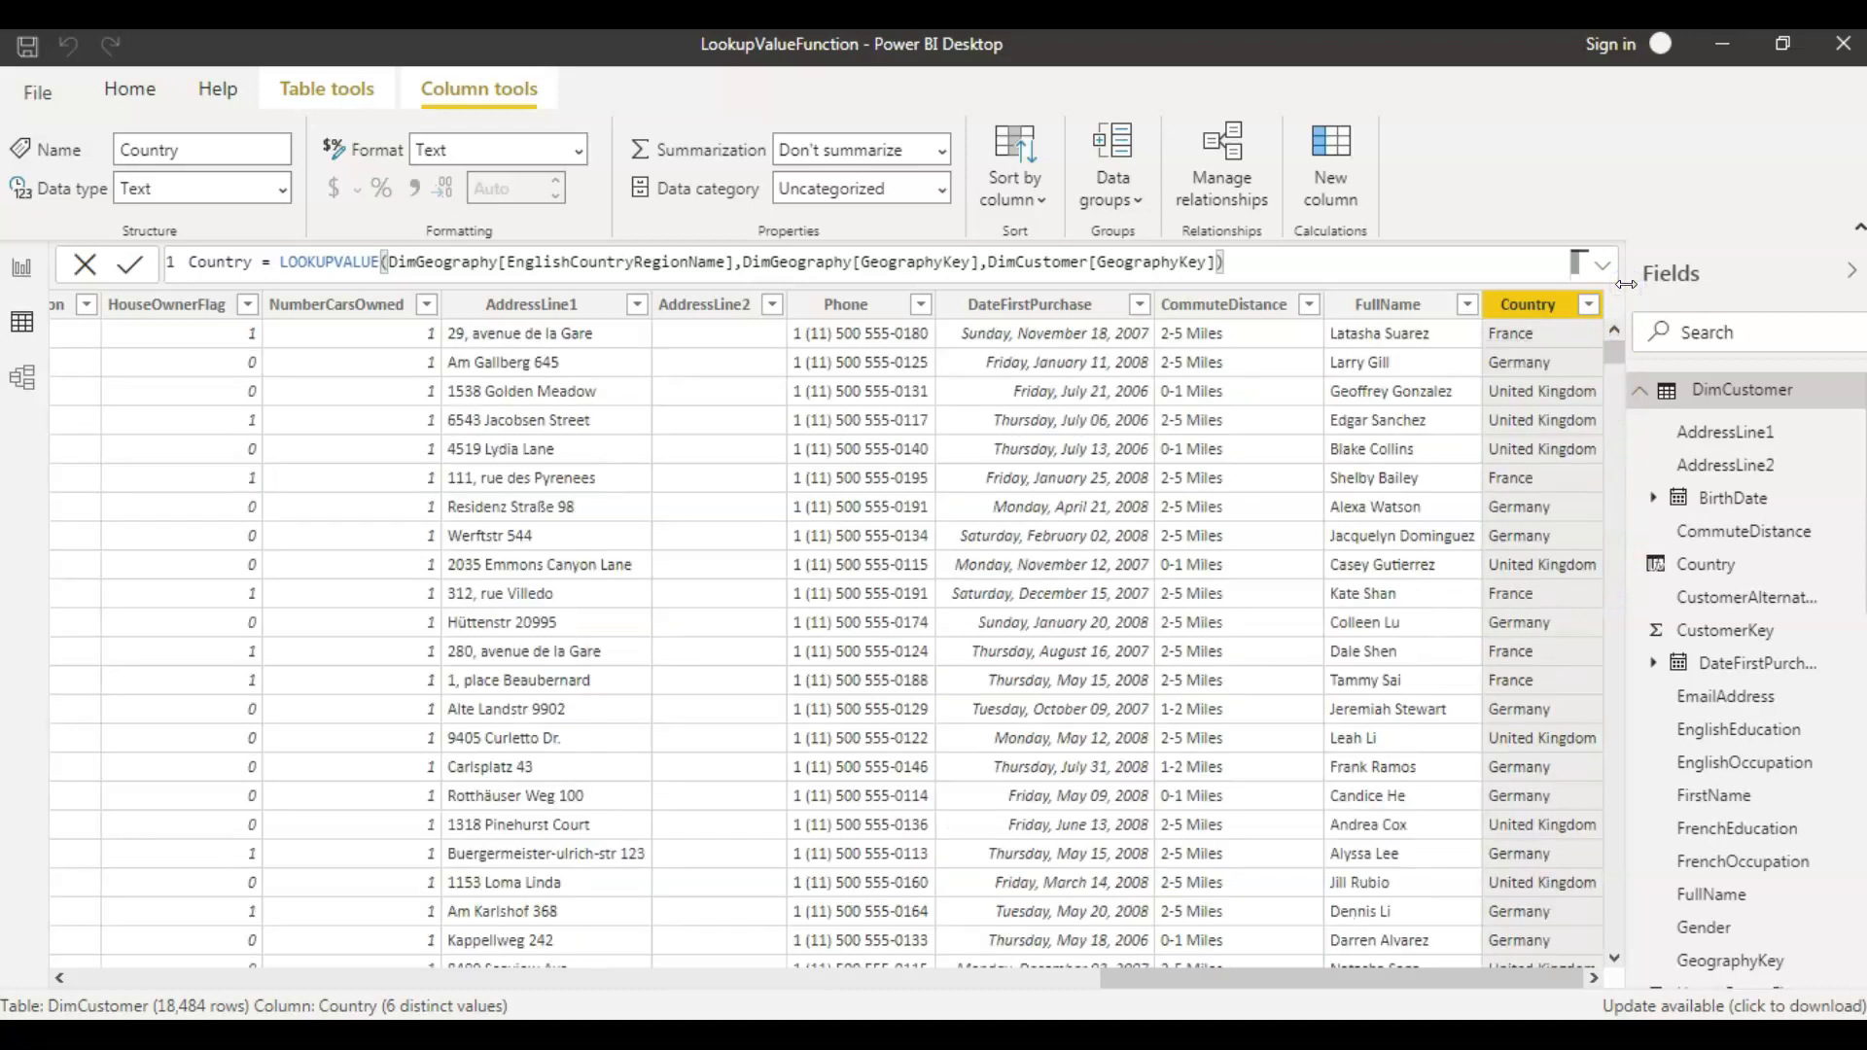